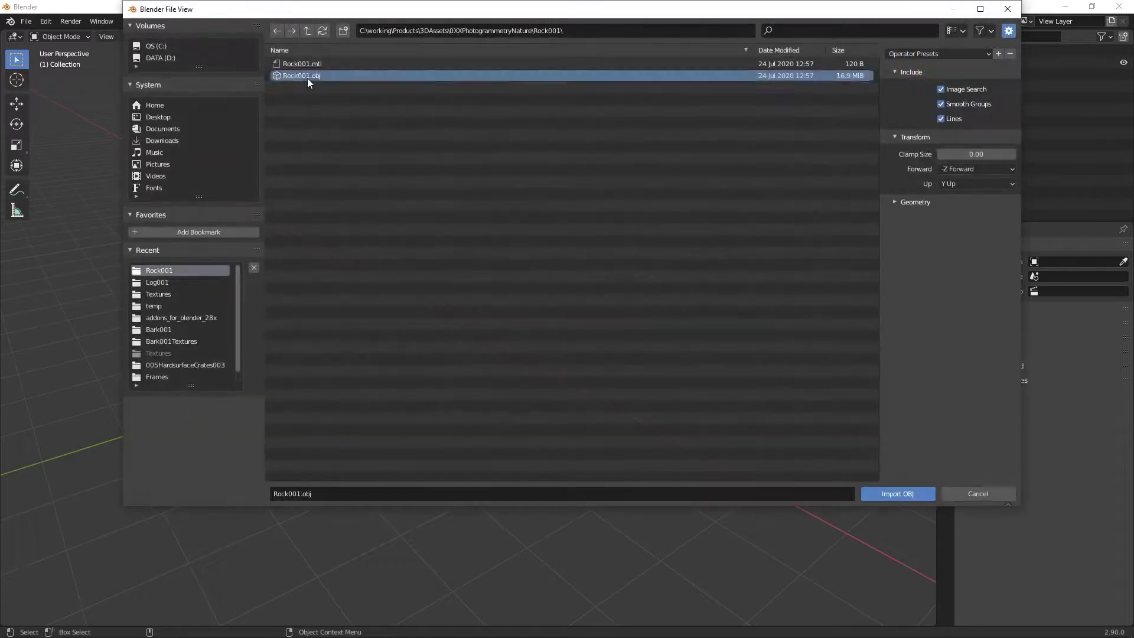
# Import Rock001.obj and rotate the scan in the side and front views to level its ground surface
pyautogui.doubleClick(307, 78)
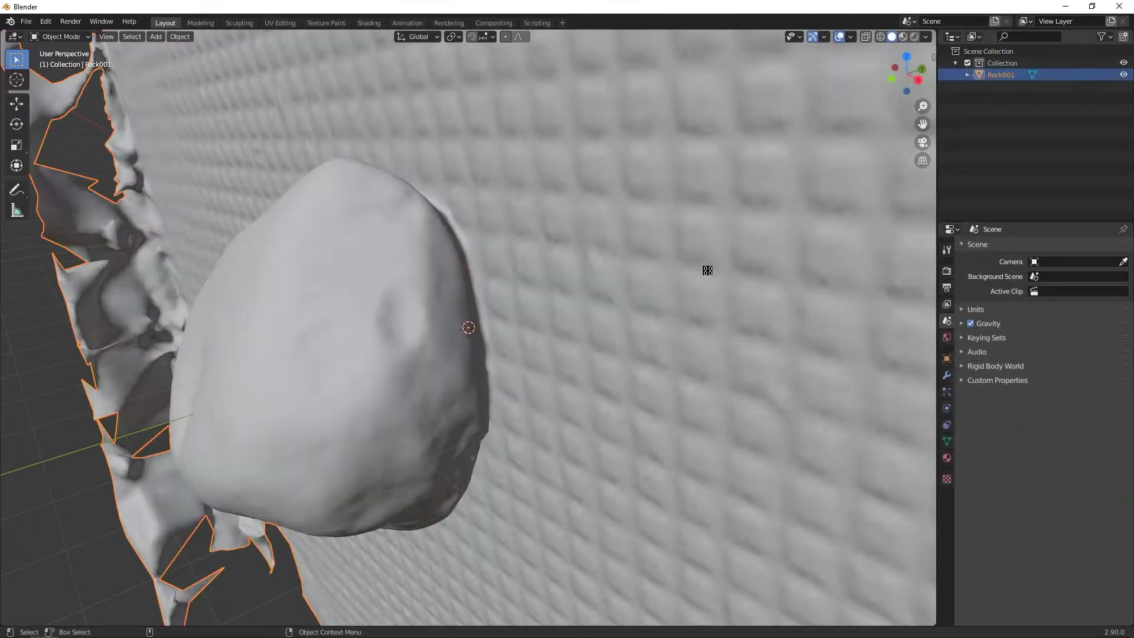
pyautogui.press('`')
pyautogui.click(663, 233)
pyautogui.press('r')
pyautogui.moveTo(529, 501); pyautogui.dragTo(536, 498)
pyautogui.press('`')
pyautogui.click(551, 295)
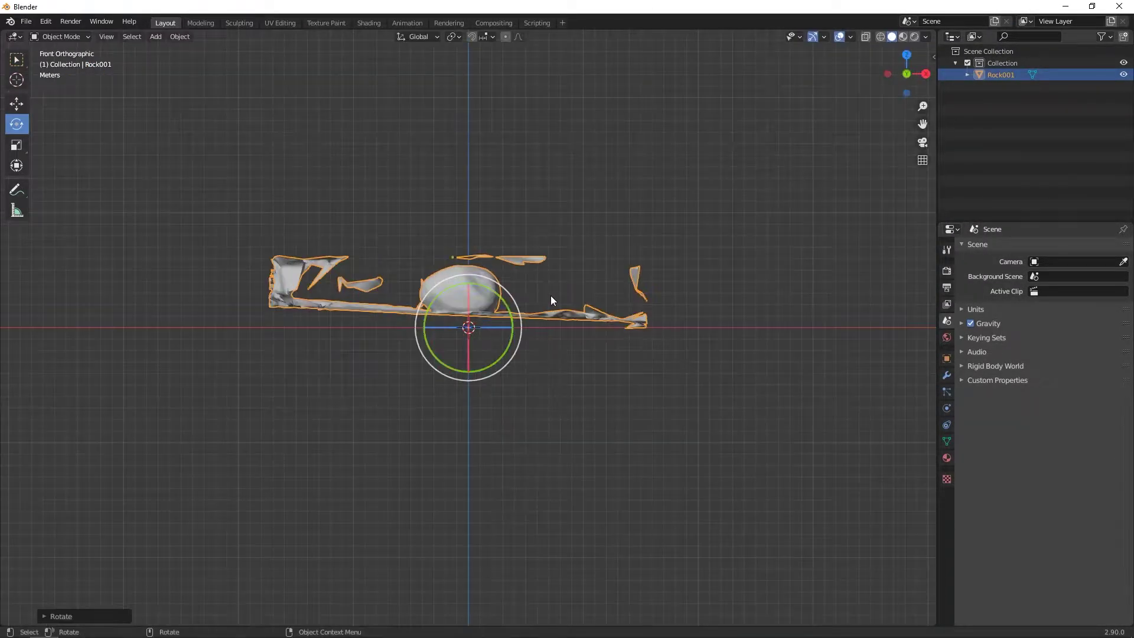
pyautogui.moveTo(764, 369); pyautogui.dragTo(765, 352)
# Move the scan down until its ground surface lines up with the grid floor in the front and side views
pyautogui.click(16, 104)
pyautogui.moveTo(470, 286); pyautogui.dragTo(470, 301)
pyautogui.press('`')
pyautogui.click(672, 304)
pyautogui.moveTo(672, 304); pyautogui.dragTo(653, 332)
pyautogui.press('w')
pyautogui.press('`')
pyautogui.click(675, 292)
pyautogui.press('`')
pyautogui.click(608, 256)
pyautogui.press('`')
pyautogui.click(561, 328)
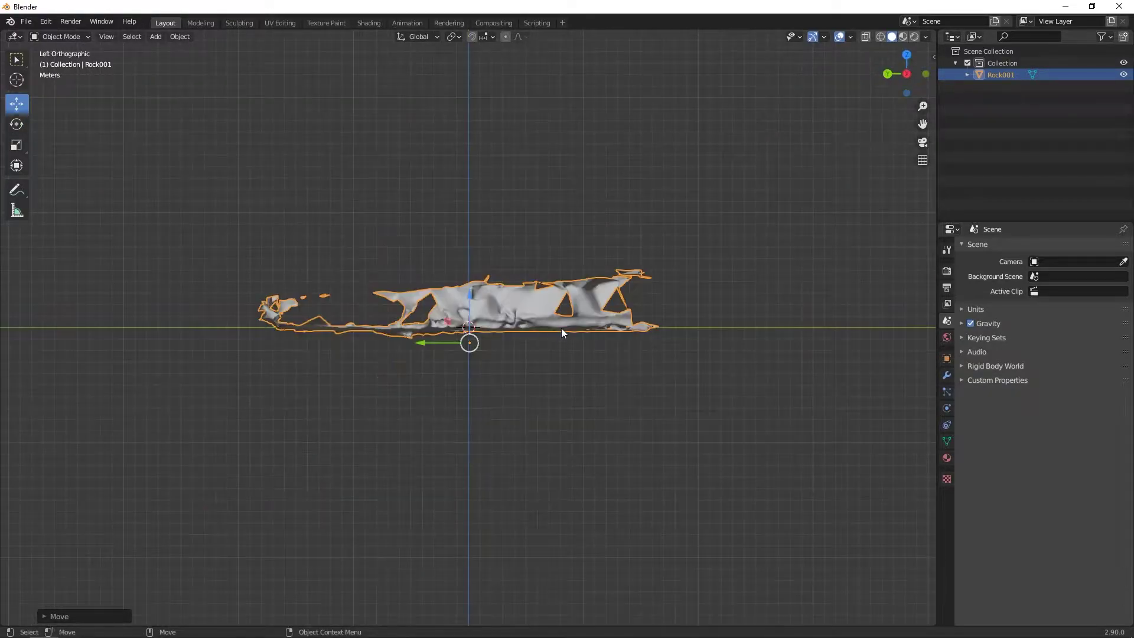
# Delete all scan faces outside a close freehand outline around the rock, selected through the mesh from the top view
pyautogui.press('`')
pyautogui.click(555, 268)
pyautogui.press('Tab')
pyautogui.hotkey('alt', 'z')
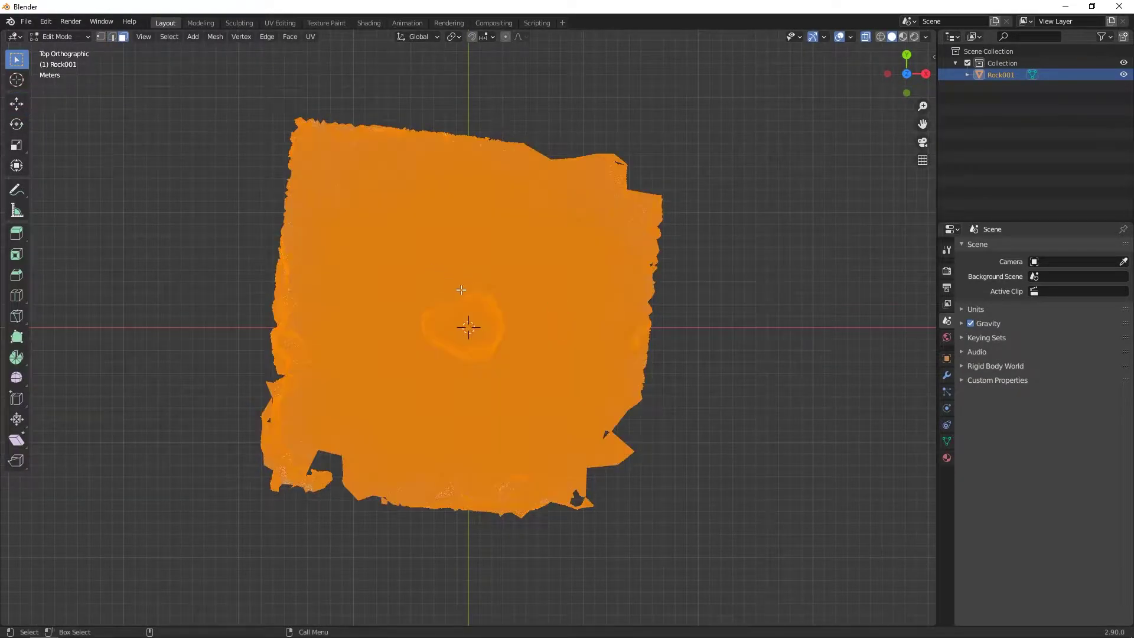
pyautogui.moveTo(524, 304); pyautogui.dragTo(485, 280)
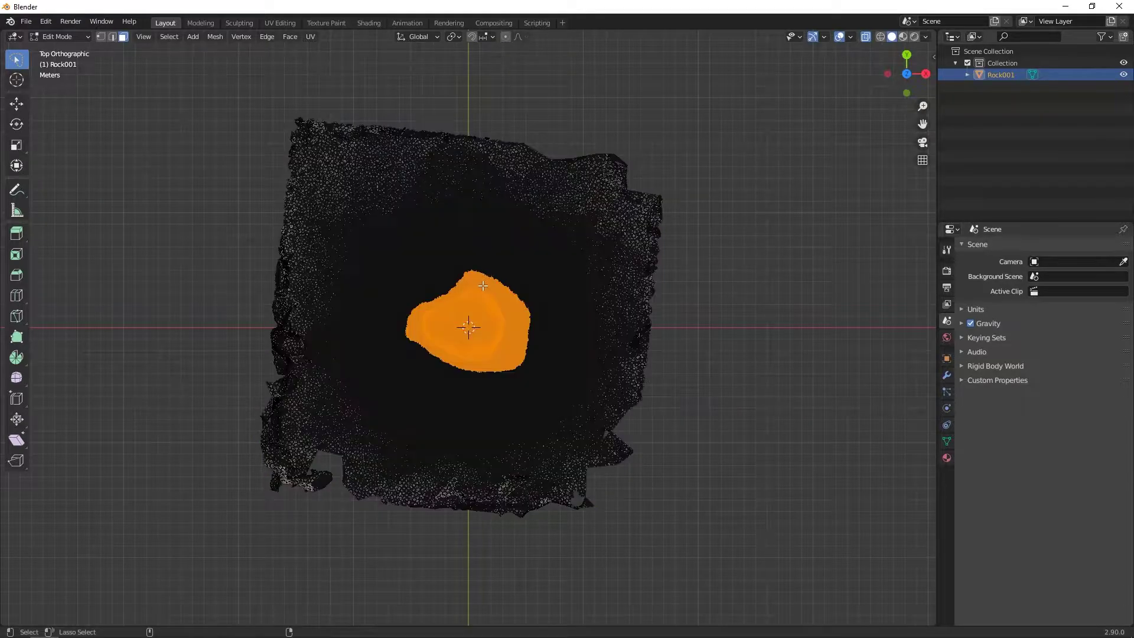
pyautogui.hotkey('ctrl', 'i')
pyautogui.press('x')
pyautogui.click(494, 287)
pyautogui.press('Tab')
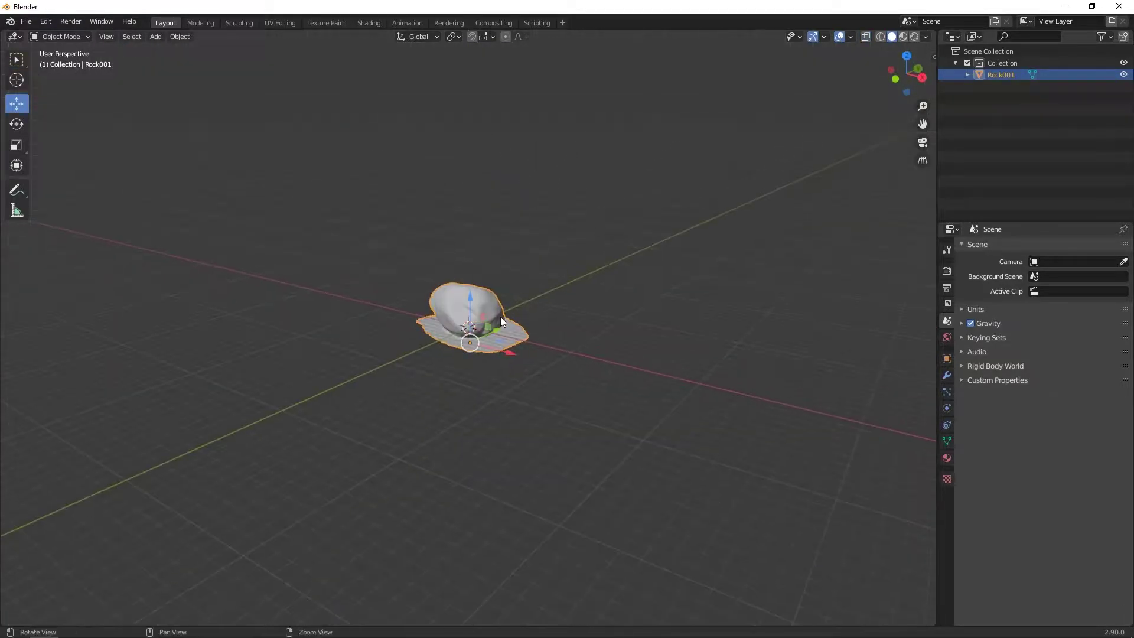
# Display the trimmed rock with its texture in Material Preview shading
pyautogui.keyDown('alt'); pyautogui.moveTo(501, 317); pyautogui.dragTo(716, 329, button='right'); pyautogui.keyUp('alt')
pyautogui.keyDown('alt'); pyautogui.moveTo(616, 310); pyautogui.dragTo(625, 318, button='middle'); pyautogui.keyUp('alt')
pyautogui.hotkey('alt', 'z')
pyautogui.hotkey('alt', 'z')
pyautogui.press('z')
pyautogui.click(628, 372)
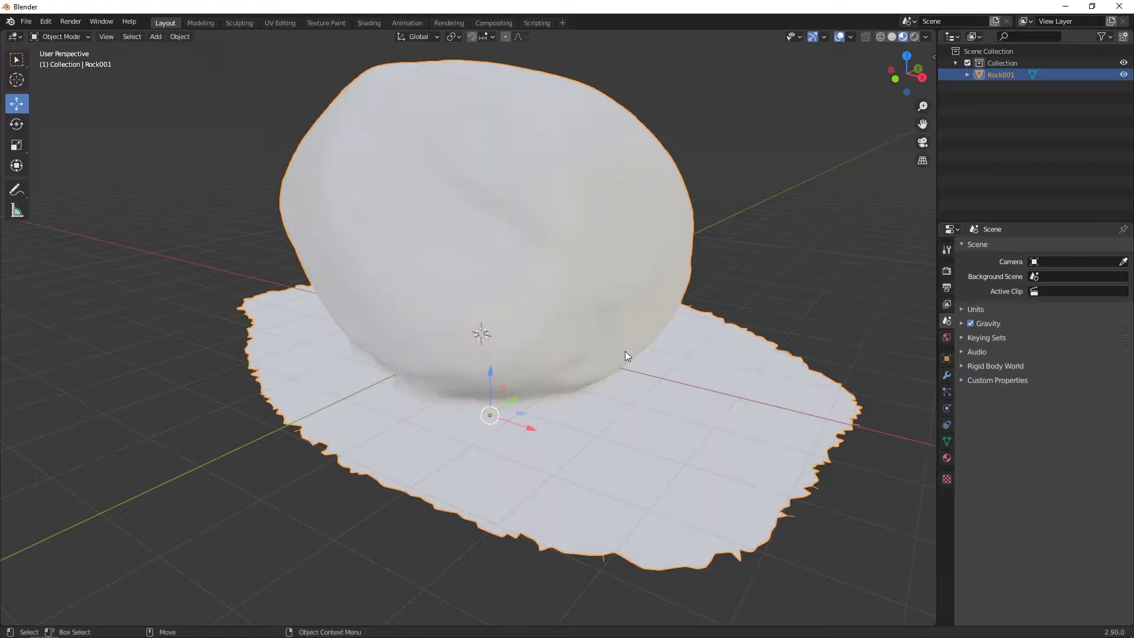
pyautogui.keyDown('alt'); pyautogui.moveTo(750, 257); pyautogui.dragTo(632, 310); pyautogui.keyUp('alt')
pyautogui.hotkey('alt', 'z')
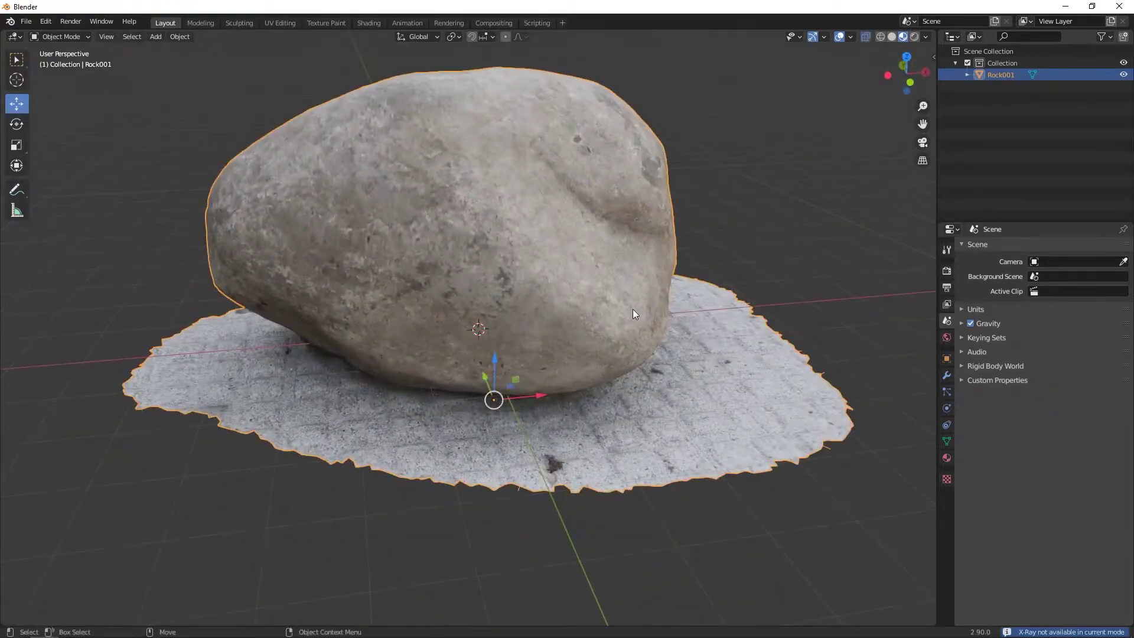
# Lasso-select the ring of ground faces around the rock's base and delete them to detach the rock from the ground
pyautogui.press('Tab')
pyautogui.scroll(8, 427, 366)
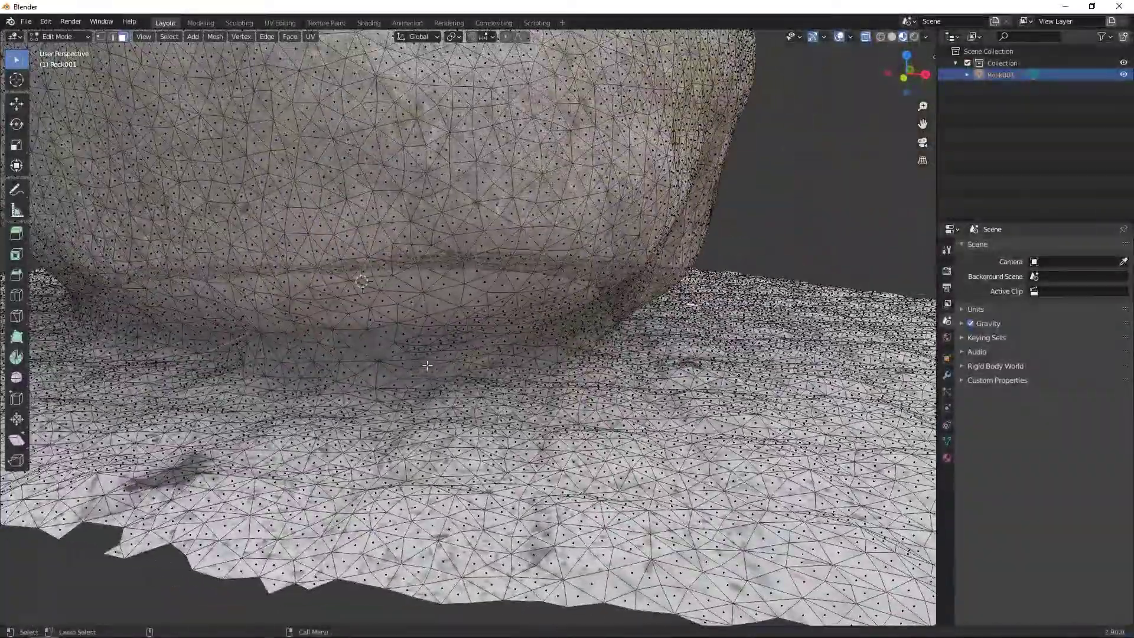
pyautogui.moveTo(427, 365)
pyautogui.mouseDown()
pyautogui.moveTo(661, 488)
pyautogui.moveTo(201, 502)
pyautogui.mouseUp()
pyautogui.moveTo(514, 378)
pyautogui.keyDown('alt'); pyautogui.mouseDown()
pyautogui.moveTo(425, 368)
pyautogui.moveTo(661, 446)
pyautogui.moveTo(383, 437)
pyautogui.mouseUp(); pyautogui.keyUp('alt')
pyautogui.moveTo(532, 372)
pyautogui.keyDown('alt'); pyautogui.mouseDown()
pyautogui.moveTo(463, 367)
pyautogui.moveTo(555, 400)
pyautogui.moveTo(524, 392)
pyautogui.mouseUp(); pyautogui.keyUp('alt')
pyautogui.keyDown('shift'); pyautogui.moveTo(500, 440); pyautogui.dragTo(591, 514); pyautogui.keyUp('shift')
pyautogui.keyDown('alt'); pyautogui.moveTo(663, 433); pyautogui.dragTo(623, 423); pyautogui.keyUp('alt')
pyautogui.keyDown('shift'); pyautogui.moveTo(502, 434); pyautogui.dragTo(355, 549); pyautogui.keyUp('shift')
pyautogui.scroll(-3, 505, 404)
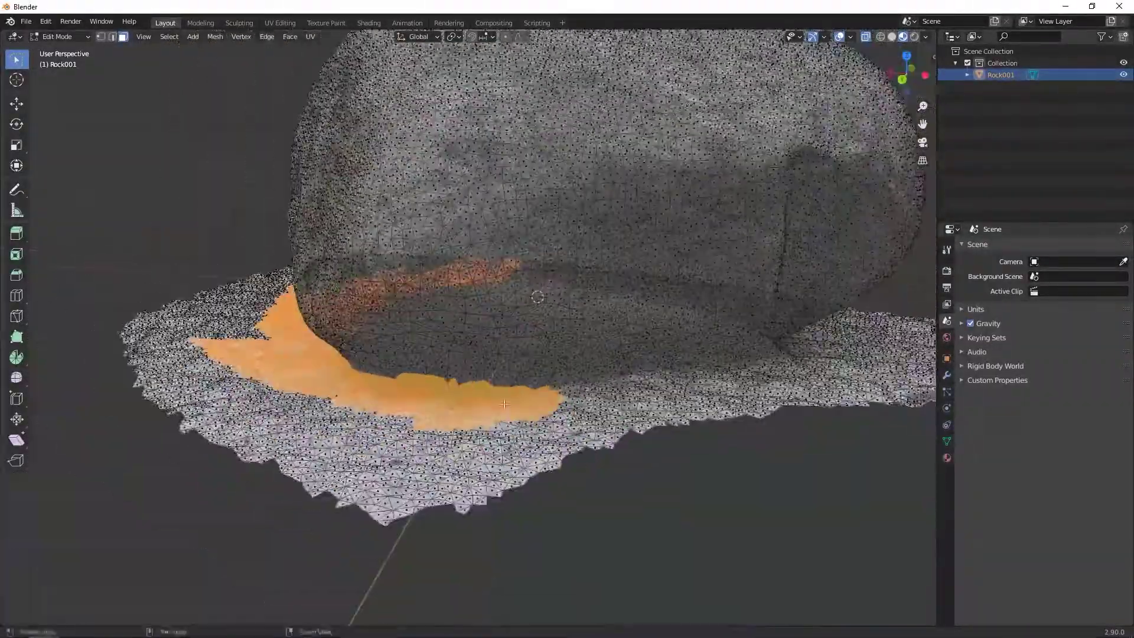
pyautogui.keyDown('alt'); pyautogui.moveTo(504, 404); pyautogui.dragTo(476, 401); pyautogui.keyUp('alt')
pyautogui.scroll(3, 475, 402)
pyautogui.keyDown('shift'); pyautogui.moveTo(502, 437); pyautogui.dragTo(520, 499); pyautogui.keyUp('shift')
pyautogui.keyDown('alt'); pyautogui.moveTo(733, 443); pyautogui.dragTo(621, 413); pyautogui.keyUp('alt')
pyautogui.moveTo(408, 358)
pyautogui.keyDown('shift'); pyautogui.mouseDown()
pyautogui.moveTo(671, 380)
pyautogui.moveTo(413, 426)
pyautogui.mouseUp(); pyautogui.keyUp('shift')
pyautogui.moveTo(503, 402)
pyautogui.keyDown('alt'); pyautogui.mouseDown()
pyautogui.moveTo(354, 378)
pyautogui.moveTo(572, 371)
pyautogui.moveTo(549, 367)
pyautogui.mouseUp(); pyautogui.keyUp('alt')
pyautogui.moveTo(549, 362)
pyautogui.keyDown('shift'); pyautogui.mouseDown()
pyautogui.moveTo(691, 347)
pyautogui.moveTo(534, 452)
pyautogui.mouseUp(); pyautogui.keyUp('shift')
pyautogui.keyDown('alt'); pyautogui.moveTo(673, 378); pyautogui.dragTo(603, 362); pyautogui.keyUp('alt')
pyautogui.scroll(-2, 602, 361)
pyautogui.scroll(3, 602, 362)
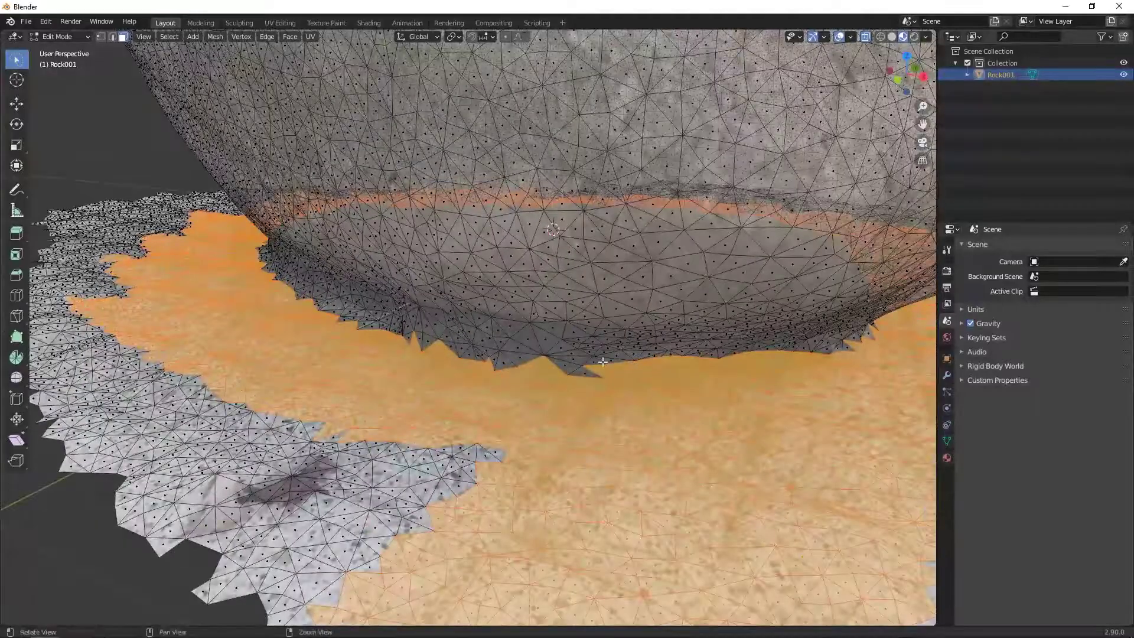
pyautogui.click(580, 409)
# Delete the leftover ground patches and every other face not connected to the rock
pyautogui.click(481, 466)
pyautogui.hotkey('ctrl', 'l')
pyautogui.press('x')
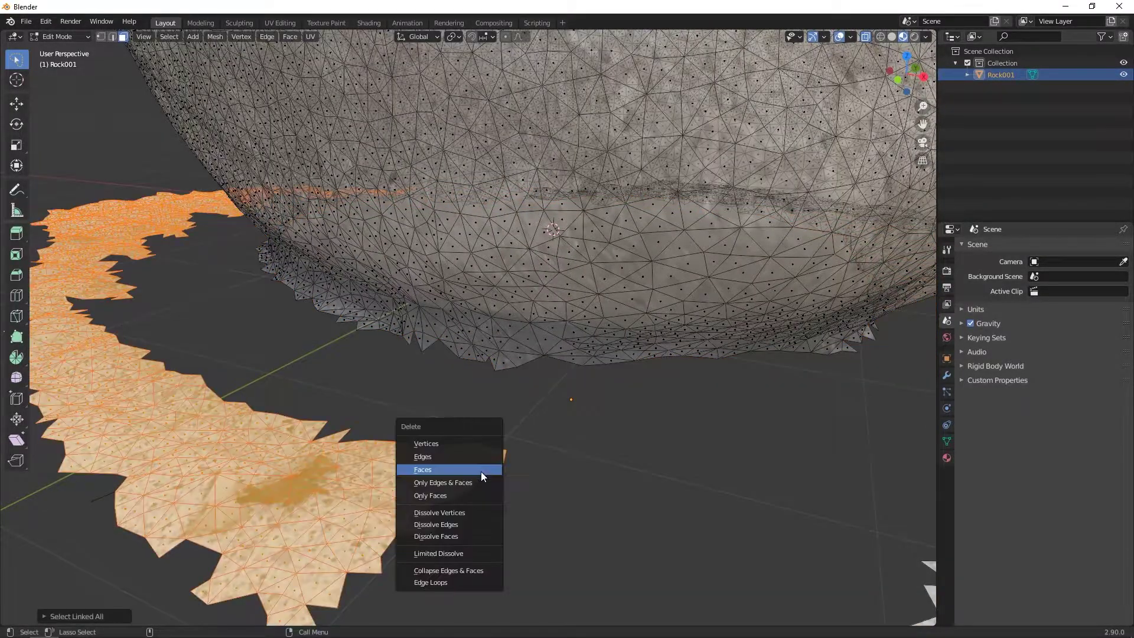
pyautogui.click(481, 472)
pyautogui.click(657, 345)
pyautogui.scroll(-2, 569, 394)
pyautogui.hotkey('ctrl', 'l')
pyautogui.hotkey('ctrl', 'i')
pyautogui.press('x')
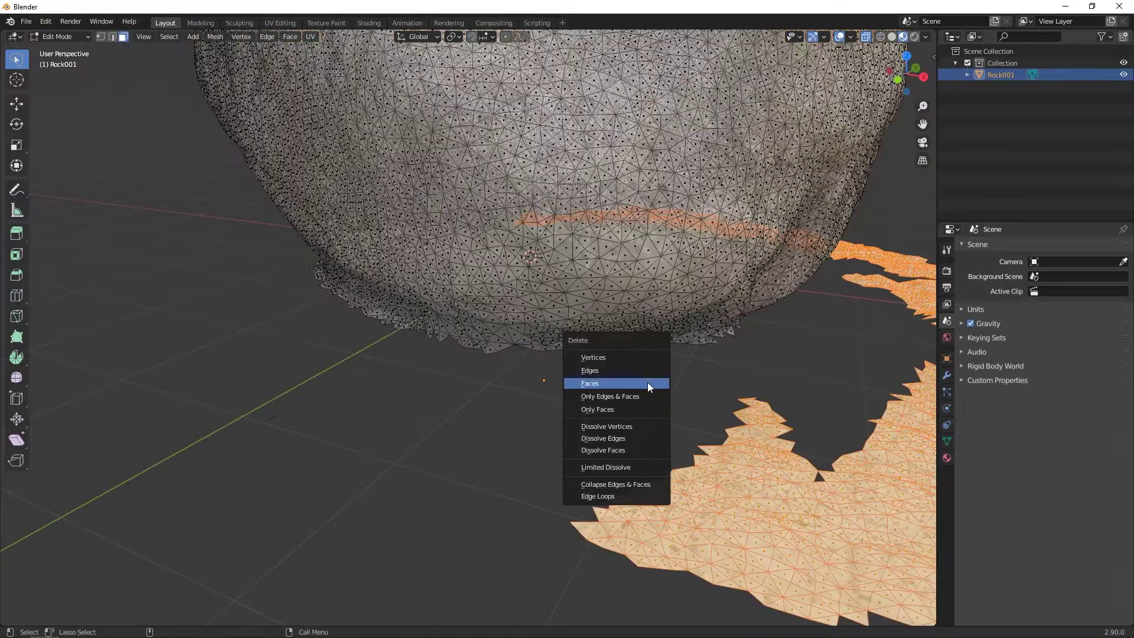
pyautogui.click(648, 358)
# Close the rock's open bottom by extruding its boundary edge loop, scaling it inward and filling the hole
pyautogui.keyDown('alt'); pyautogui.moveTo(659, 416); pyautogui.dragTo(560, 350); pyautogui.keyUp('alt')
pyautogui.press('2')
pyautogui.doubleClick(581, 332)
pyautogui.rightClick(551, 301)
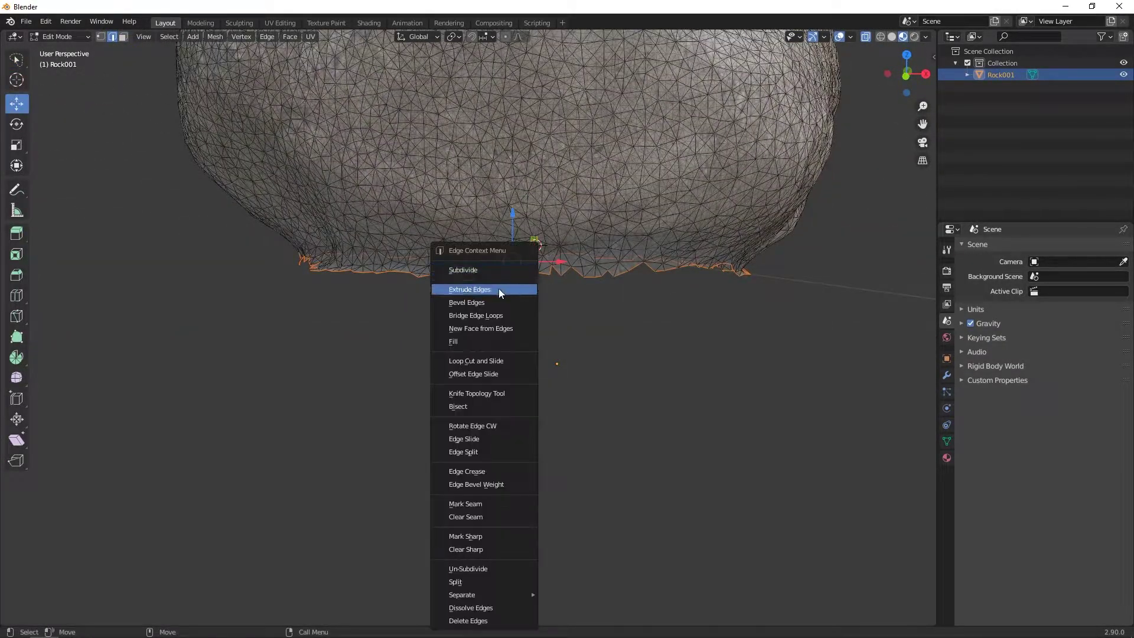
pyautogui.click(498, 289)
pyautogui.click(652, 334)
pyautogui.moveTo(651, 334); pyautogui.dragTo(616, 294, button='middle')
pyautogui.rightClick(616, 294)
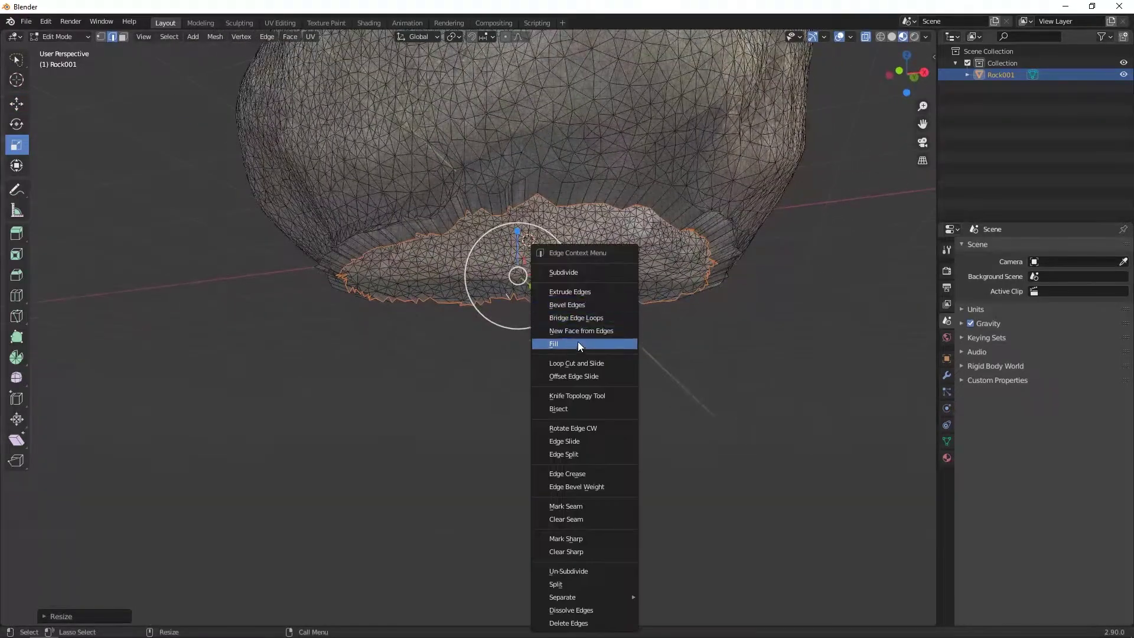
pyautogui.click(578, 344)
pyautogui.moveTo(578, 345); pyautogui.dragTo(381, 187, button='middle')
# Delete the stray geometry that is not linked to the rock mesh
pyautogui.press('Tab')
pyautogui.press('Tab')
pyautogui.hotkey('ctrl', 'l')
pyautogui.hotkey('ctrl', 'i')
pyautogui.press('x')
pyautogui.click(674, 286)
pyautogui.press('Tab')
# Set up sculpting with Dyntopo enabled and the Smooth brush at a radius of 99 px
pyautogui.click(239, 22)
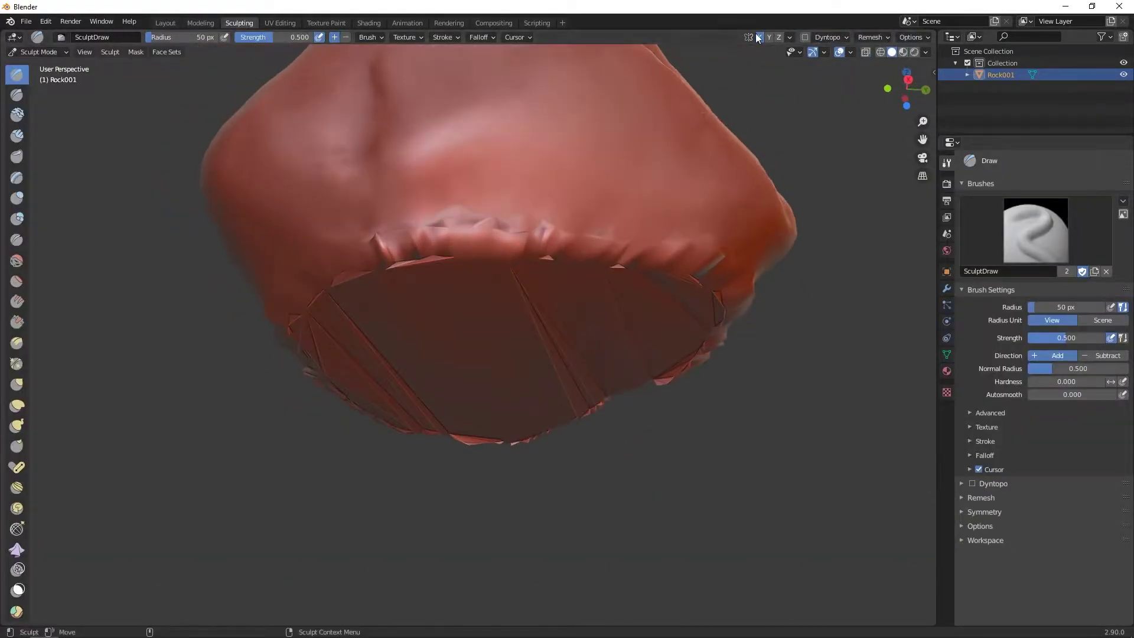
pyautogui.click(803, 73)
pyautogui.click(17, 259)
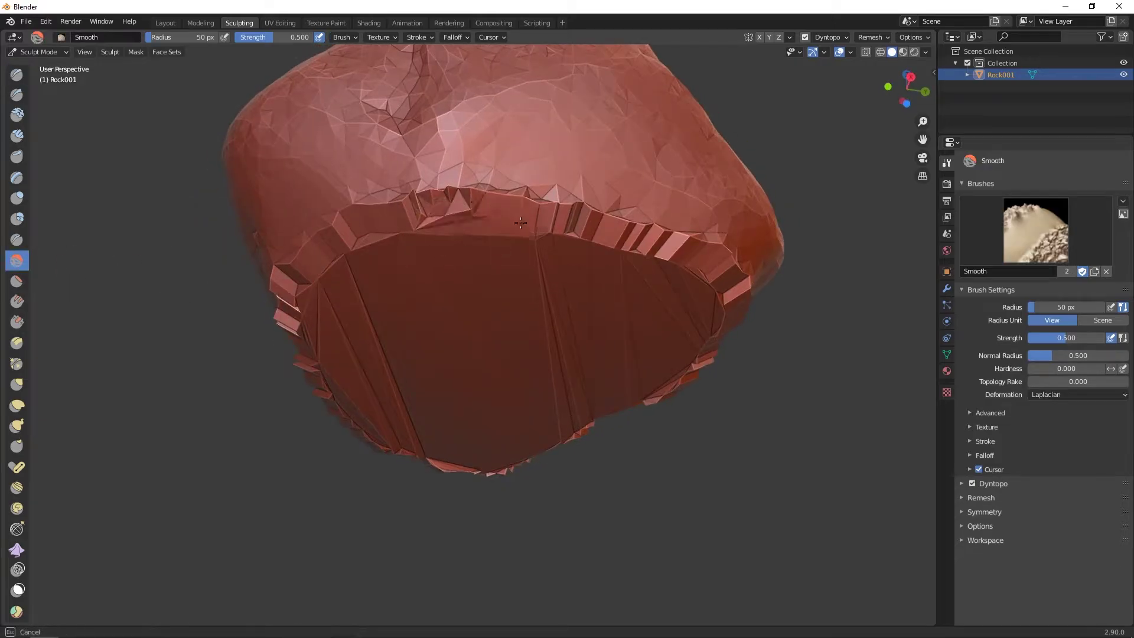
pyautogui.moveTo(1053, 308); pyautogui.dragTo(1056, 308)
# Smooth the jagged rim around the rock's base with the Smooth brush
pyautogui.moveTo(532, 245); pyautogui.dragTo(534, 261, button='middle')
pyautogui.moveTo(531, 260); pyautogui.dragTo(513, 263)
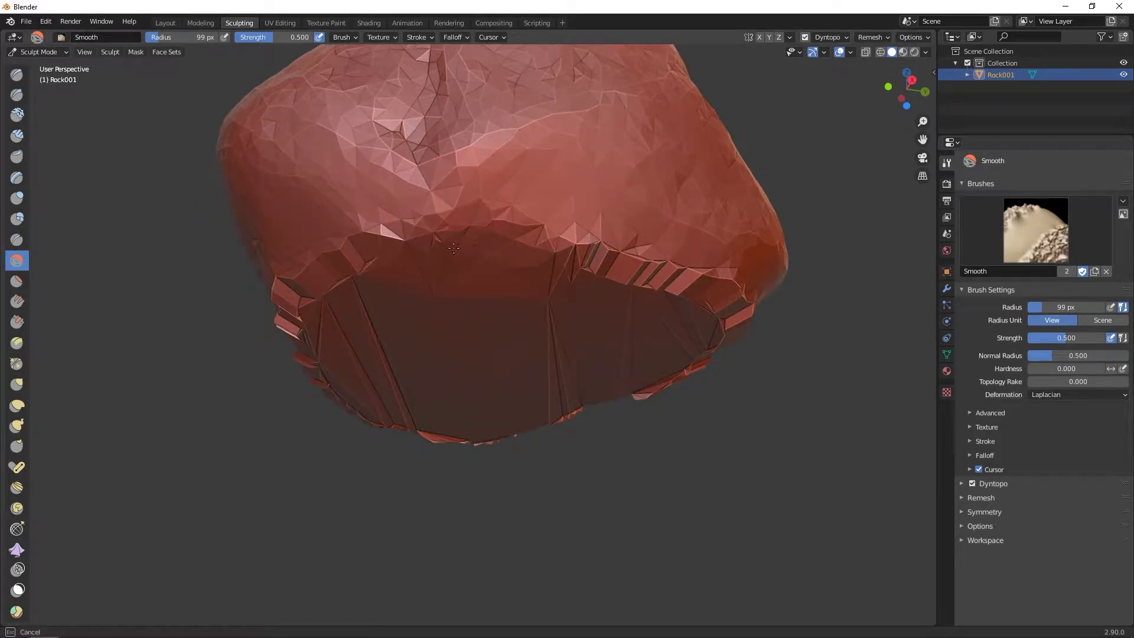
pyautogui.moveTo(454, 248)
pyautogui.mouseDown(button='middle')
pyautogui.moveTo(437, 183)
pyautogui.moveTo(405, 223)
pyautogui.moveTo(596, 211)
pyautogui.moveTo(450, 254)
pyautogui.mouseUp(button='middle')
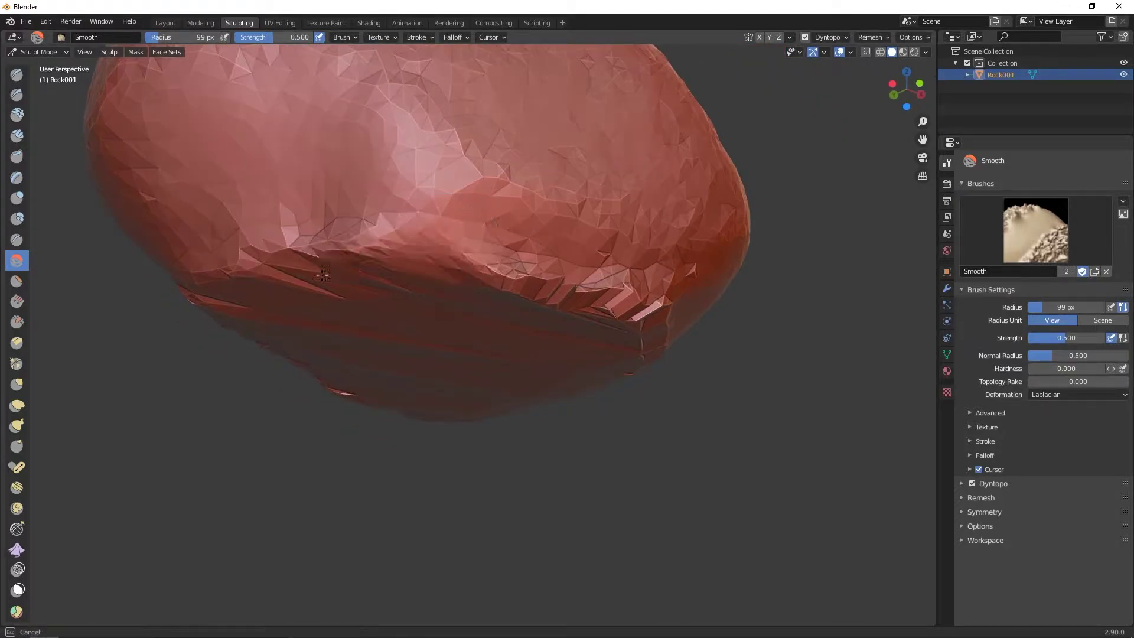
pyautogui.moveTo(323, 275); pyautogui.dragTo(562, 270, button='middle')
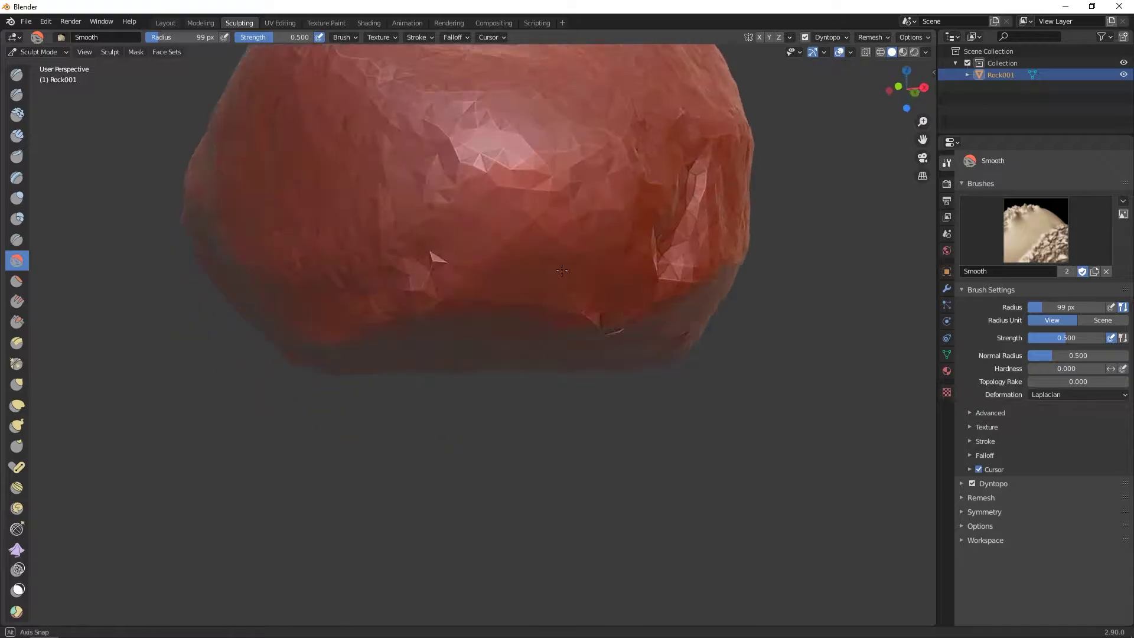
pyautogui.keyDown('alt'); pyautogui.moveTo(562, 271); pyautogui.dragTo(423, 232); pyautogui.keyUp('alt')
# Check the rock in the Layout workspace and smooth the remaining rough spots near its base in sculpting
pyautogui.click(165, 23)
pyautogui.moveTo(520, 307)
pyautogui.keyDown('alt'); pyautogui.mouseDown()
pyautogui.moveTo(548, 245)
pyautogui.moveTo(559, 285)
pyautogui.moveTo(597, 284)
pyautogui.mouseUp(); pyautogui.keyUp('alt')
pyautogui.click(239, 23)
pyautogui.moveTo(520, 277)
pyautogui.keyDown('alt'); pyautogui.mouseDown()
pyautogui.moveTo(603, 284)
pyautogui.moveTo(562, 298)
pyautogui.moveTo(443, 248)
pyautogui.moveTo(523, 225)
pyautogui.moveTo(442, 290)
pyautogui.mouseUp(); pyautogui.keyUp('alt')
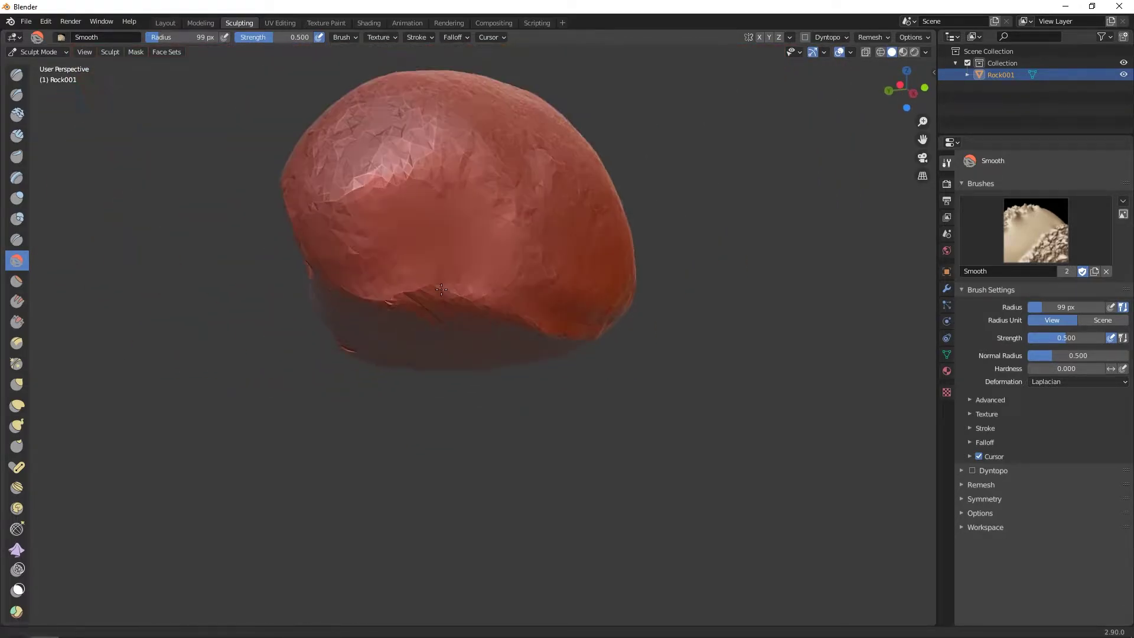
pyautogui.moveTo(442, 289); pyautogui.dragTo(444, 281, button='middle')
pyautogui.scroll(4, 444, 281)
pyautogui.moveTo(494, 171); pyautogui.dragTo(413, 154)
pyautogui.scroll(-3, 438, 207)
pyautogui.moveTo(437, 260)
pyautogui.mouseDown(button='middle')
pyautogui.moveTo(493, 299)
pyautogui.moveTo(266, 89)
pyautogui.mouseUp(button='middle')
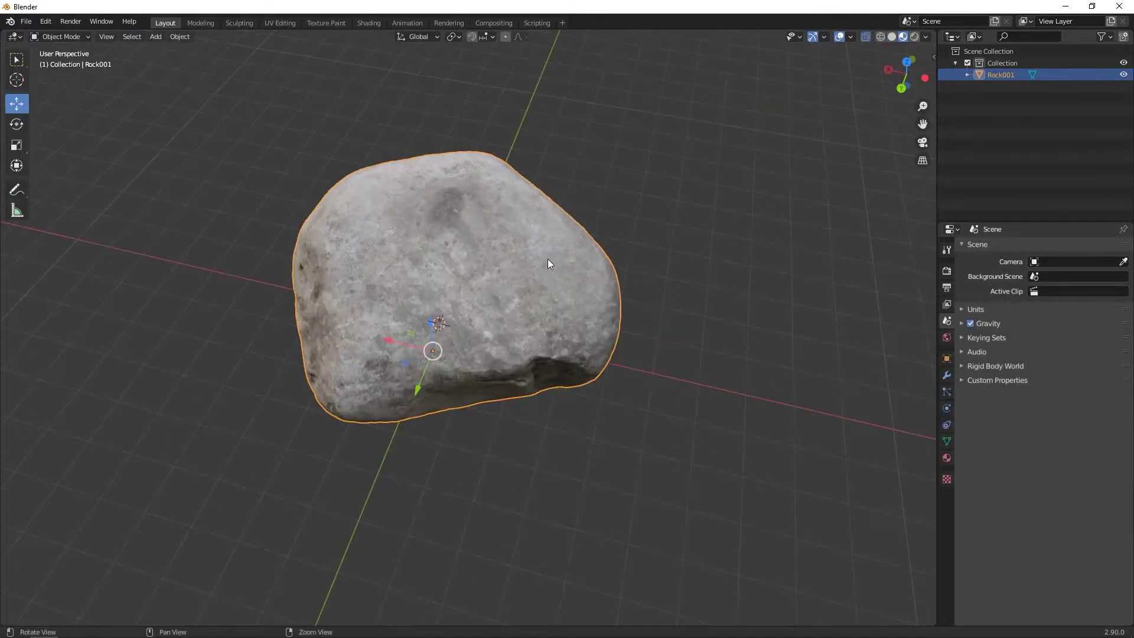
# Duplicate the rock in place and rename the copy Rock001Clean
pyautogui.moveTo(547, 264); pyautogui.dragTo(598, 281, button='middle')
pyautogui.hotkey('shift', 'd')
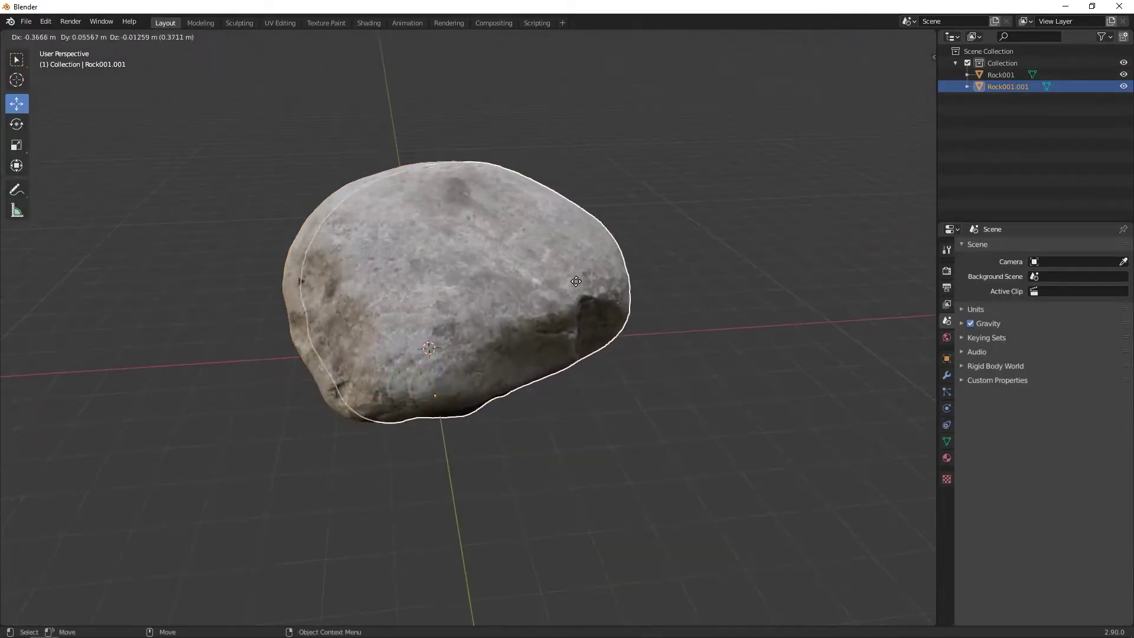
pyautogui.rightClick(576, 281)
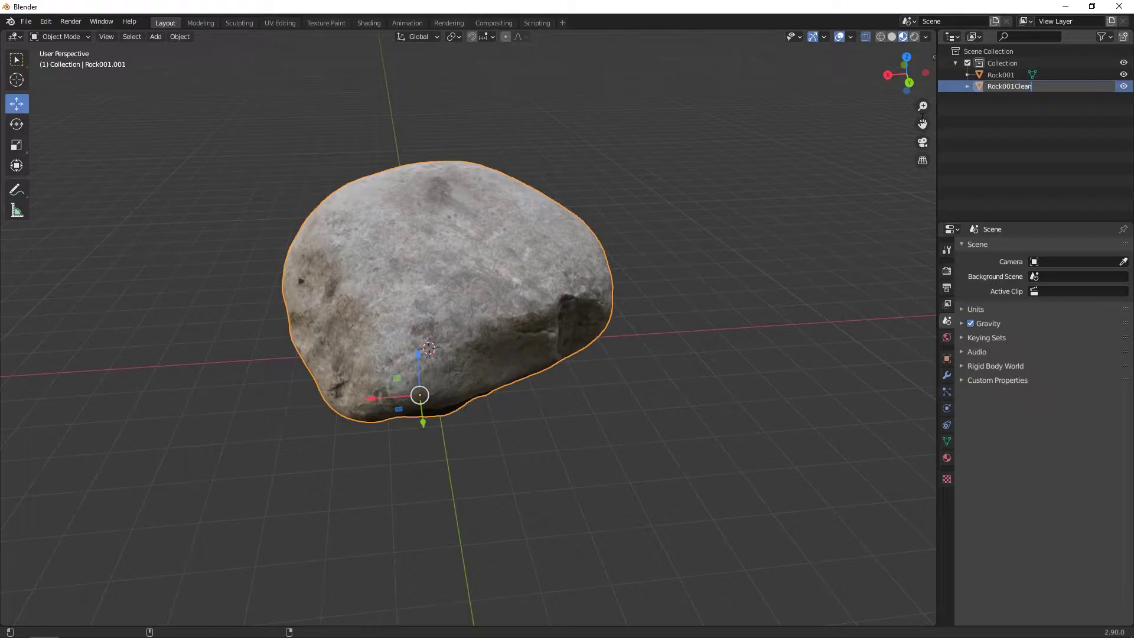
# Select the flat bottom faces of Rock001Clean in the UV Editing workspace and unwrap them
pyautogui.click(280, 23)
pyautogui.moveTo(679, 265); pyautogui.dragTo(658, 345, button='middle')
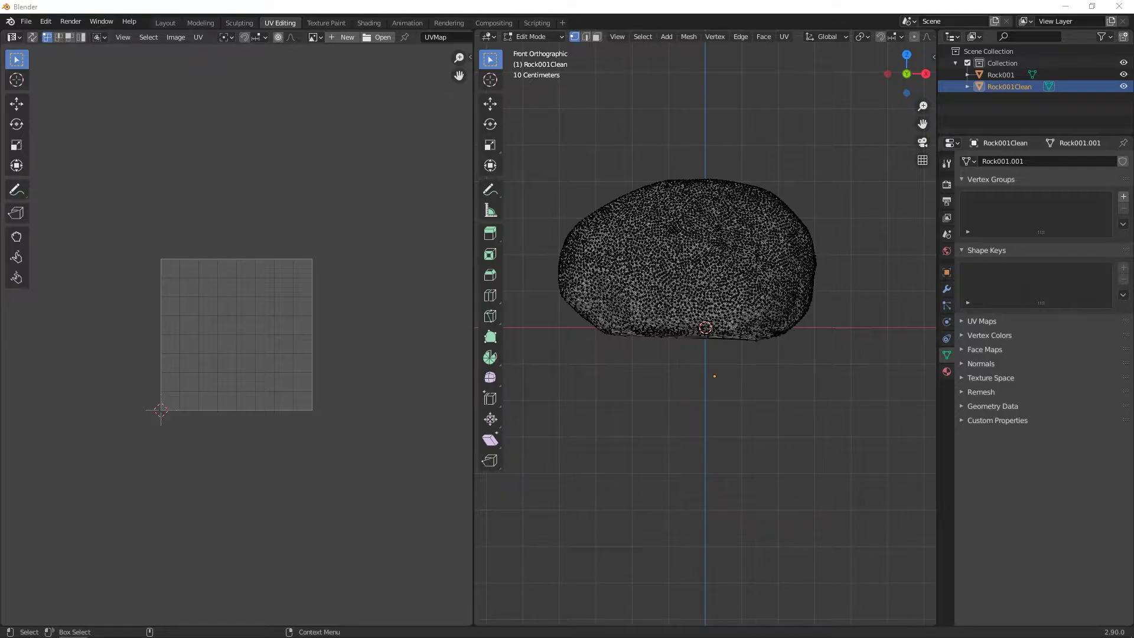
pyautogui.press('3')
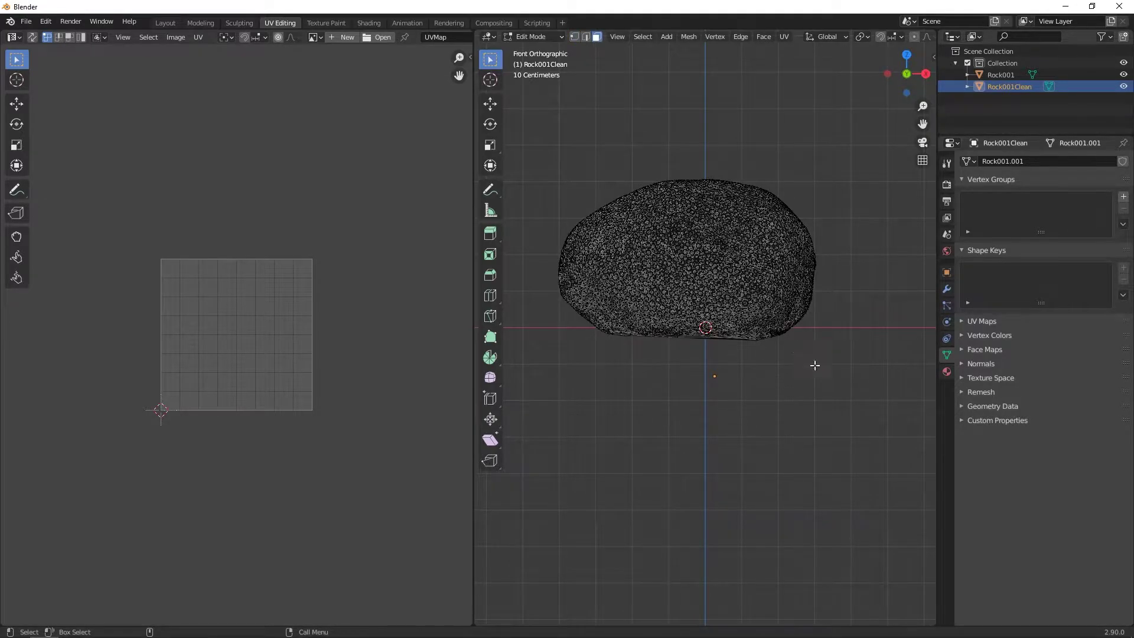
pyautogui.moveTo(562, 421); pyautogui.dragTo(879, 326)
pyautogui.moveTo(775, 377); pyautogui.dragTo(755, 360, button='middle')
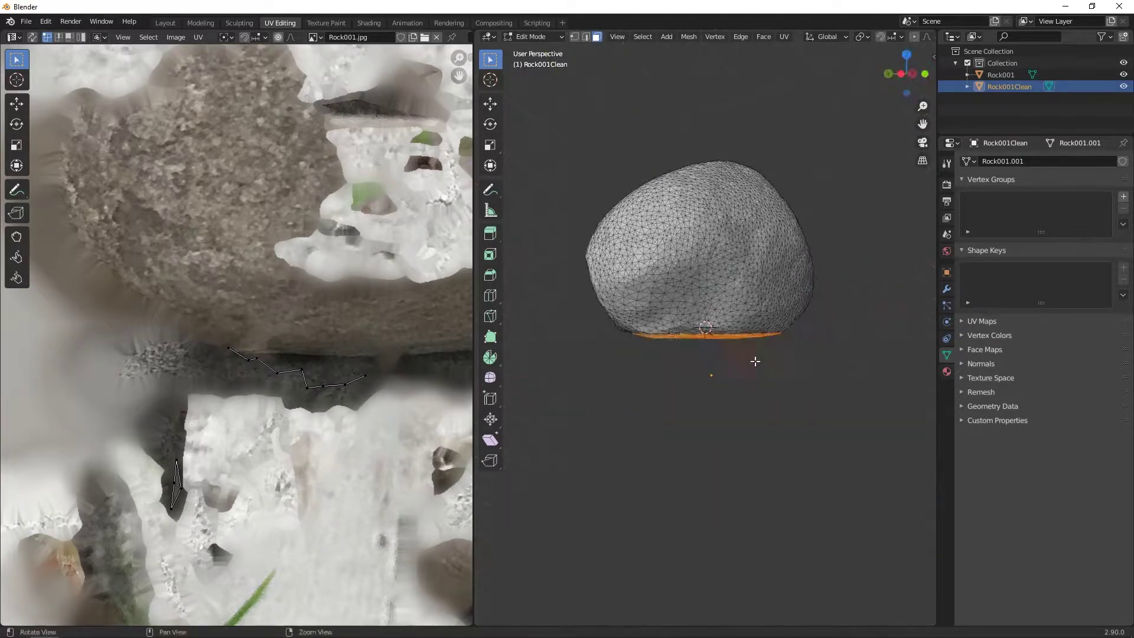
pyautogui.rightClick(718, 348)
pyautogui.moveTo(703, 450)
pyautogui.click(795, 281)
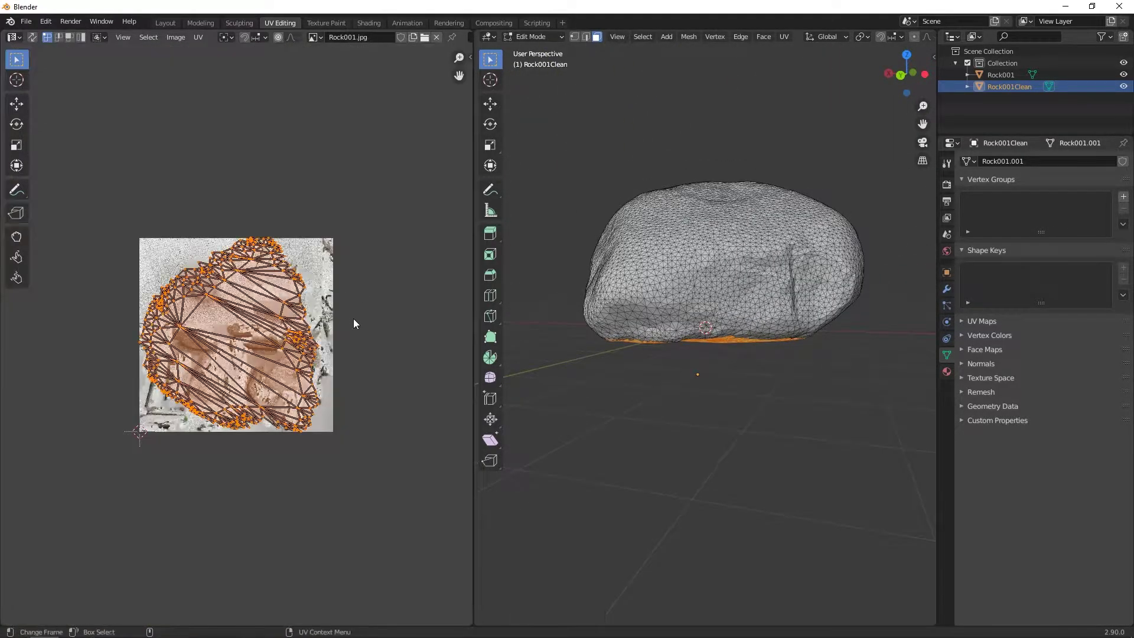
# Move the bottom's UV island outside the UV tile and unlink Rock001.jpg from the UV editor
pyautogui.press('g')
pyautogui.click(437, 37)
pyautogui.hotkey('shift', 'b')
pyautogui.moveTo(151, 266); pyautogui.dragTo(342, 445)
pyautogui.scroll(-6, 367, 380)
# Try to unwrap all faces of the rock at once, and undo the attempt
pyautogui.moveTo(767, 367); pyautogui.dragTo(540, 334, button='middle')
pyautogui.press('a')
pyautogui.rightClick(697, 348)
pyautogui.moveTo(698, 348)
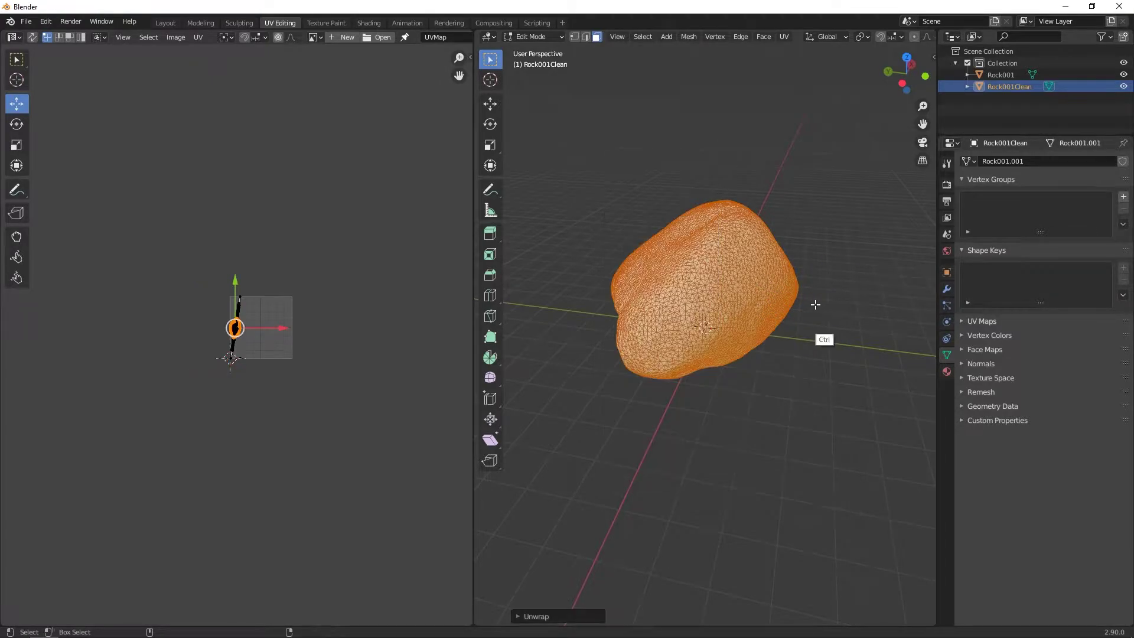
pyautogui.rightClick(317, 339)
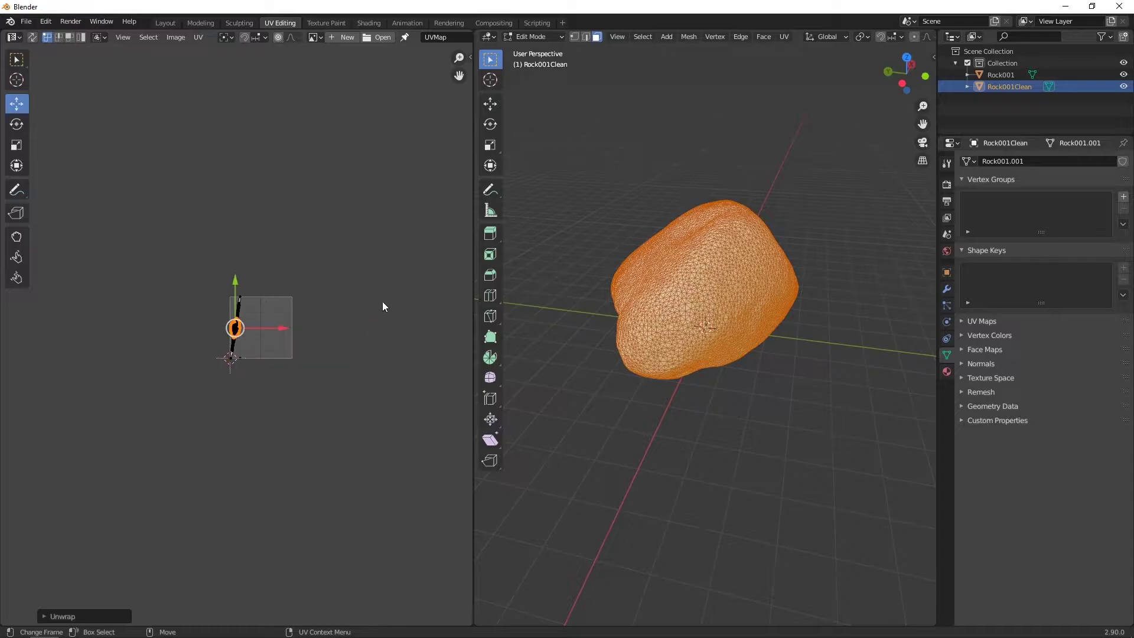
pyautogui.hotkey('ctrl', 'z')
pyautogui.keyDown('alt'); pyautogui.moveTo(709, 368); pyautogui.dragTo(733, 328); pyautogui.keyUp('alt')
pyautogui.hotkey('ctrl', 'z')
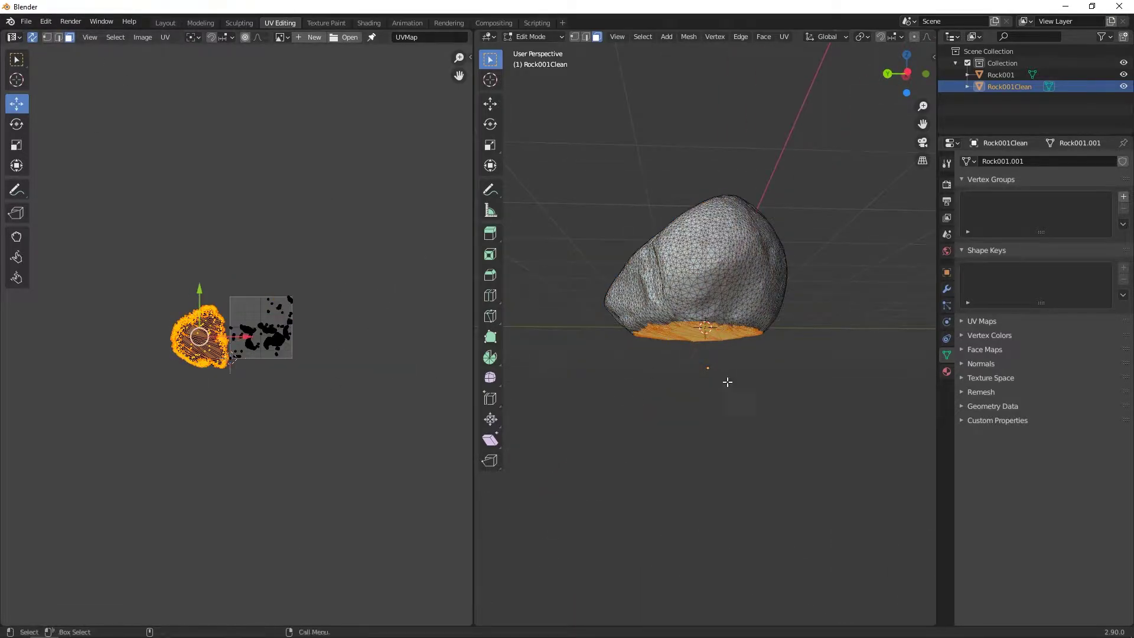
# Invert the face selection so that everything except the rock's bottom is selected
pyautogui.rightClick(727, 382)
pyautogui.hotkey('ctrl', 'i')
pyautogui.rightClick(650, 360)
# Save the file as Rock001Working in the Rock001 folder
pyautogui.hotkey('ctrl', 's')
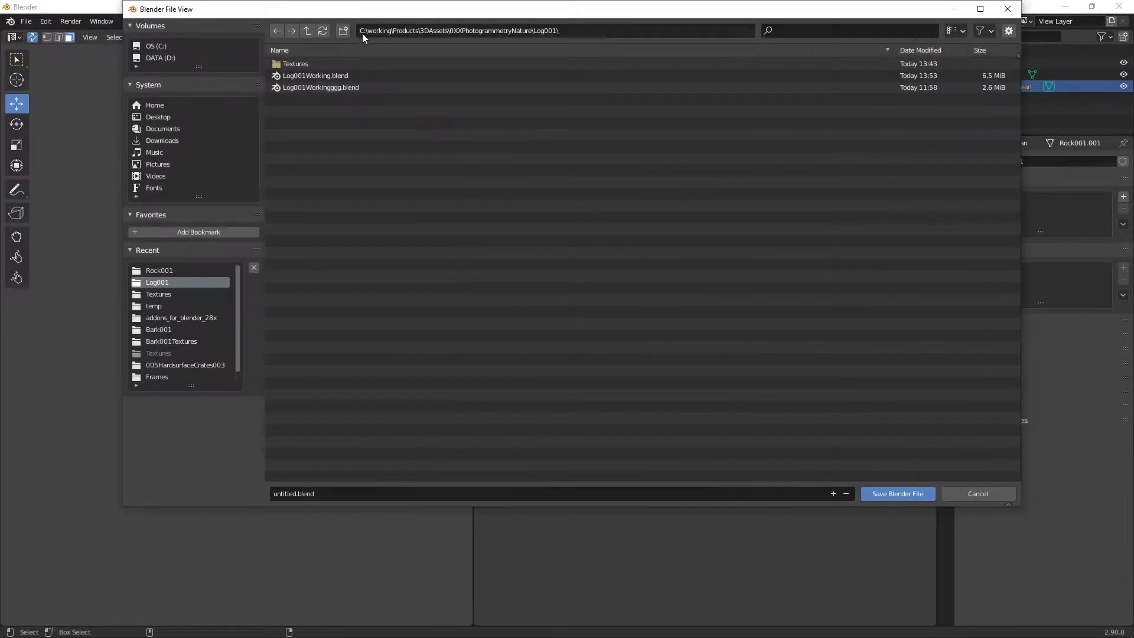
pyautogui.click(308, 30)
pyautogui.doubleClick(311, 194)
pyautogui.click(356, 498)
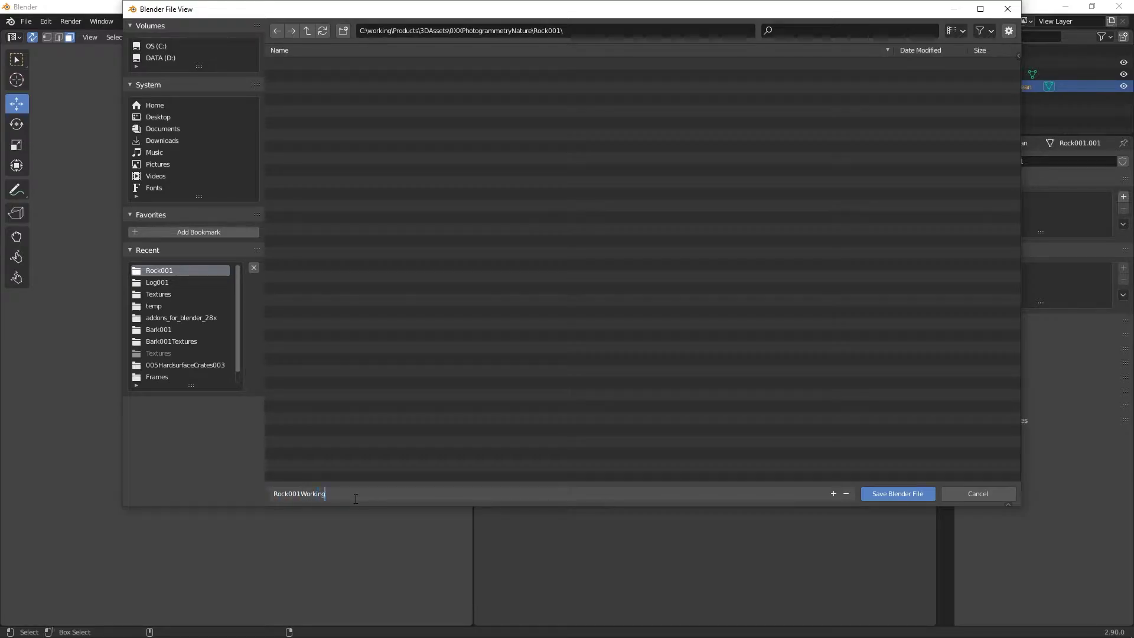
pyautogui.write('Rock001Working')
pyautogui.press('Return')
# Unwrap the selected rock faces above the bottom
pyautogui.rightClick(591, 247)
pyautogui.moveTo(620, 247)
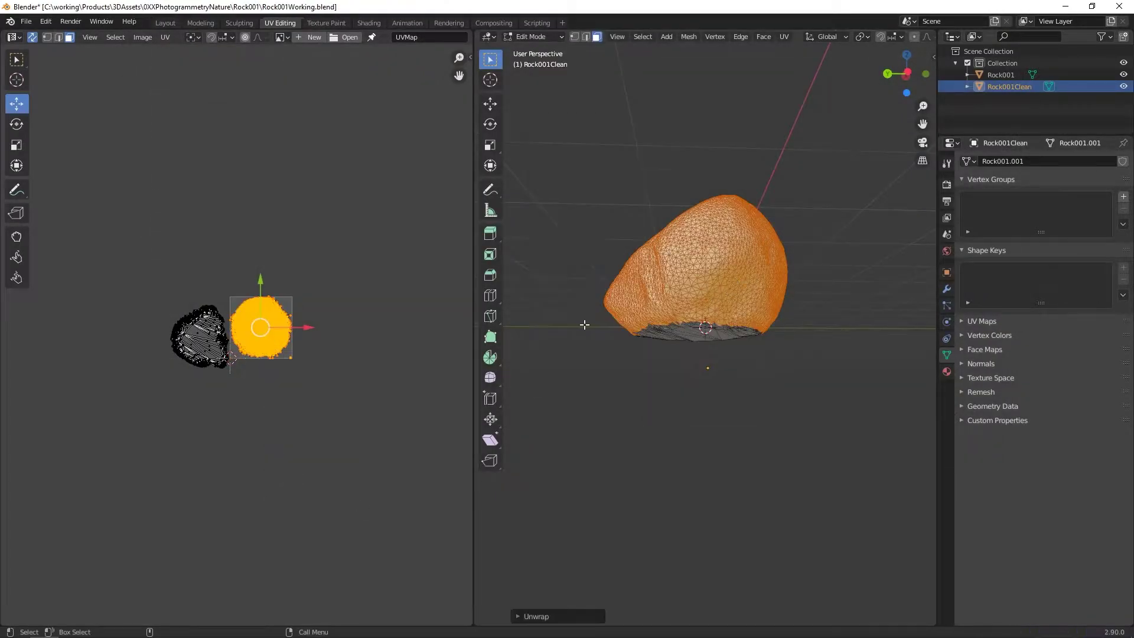
# Select the stray UV faces at the lower-right corner of the UV square and locate them on the rock mesh
pyautogui.moveTo(289, 357); pyautogui.dragTo(288, 356)
pyautogui.moveTo(285, 374); pyautogui.dragTo(300, 353)
pyautogui.press('KP_Decimal')
pyautogui.scroll(-12, 327, 339)
pyautogui.hotkey('ctrl', 'l')
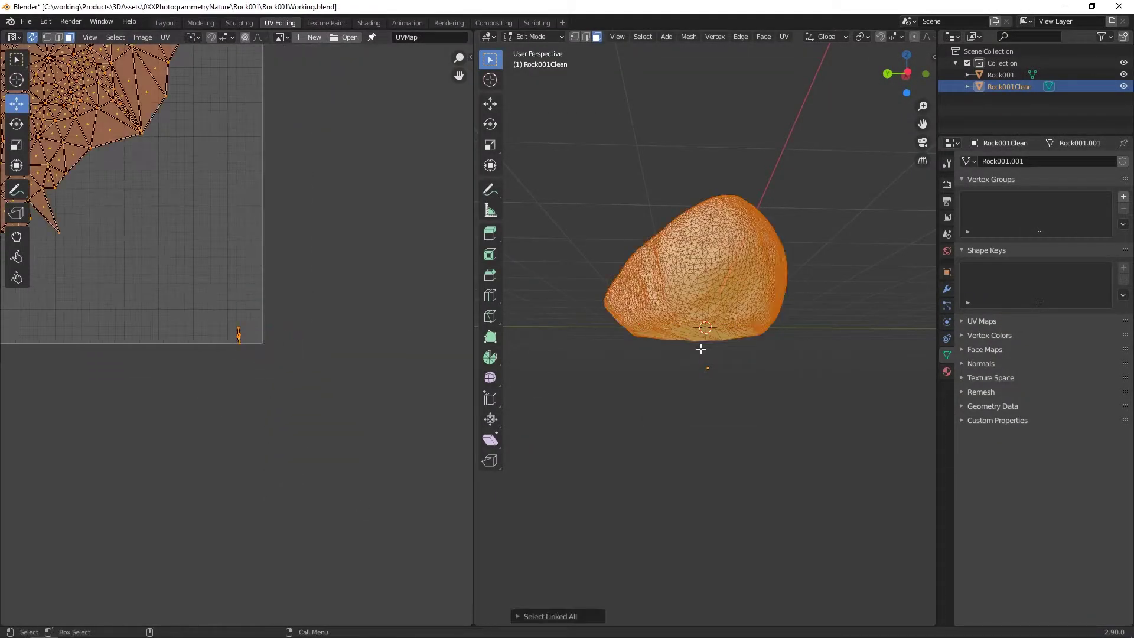
pyautogui.hotkey('ctrl', 'z')
pyautogui.scroll(-4, 254, 320)
pyautogui.moveTo(257, 319); pyautogui.dragTo(400, 323, button='middle')
pyautogui.scroll(-2, 367, 322)
pyautogui.moveTo(342, 319); pyautogui.dragTo(360, 347, button='middle')
pyautogui.press('KP_Decimal')
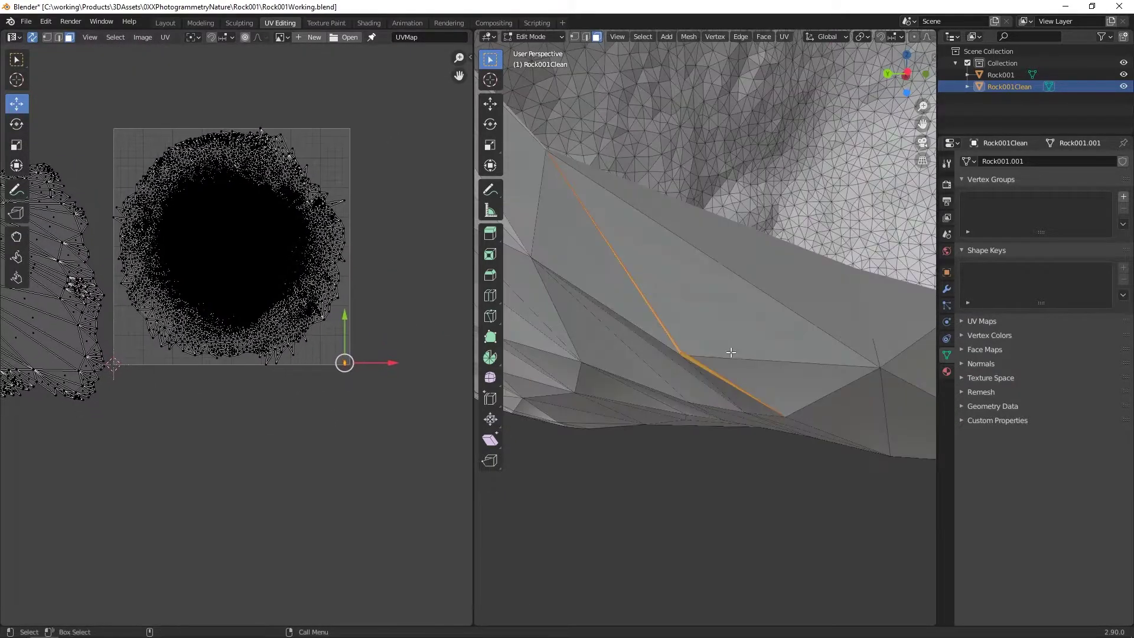
# Delete the located sliver faces along the rock's bottom rim
pyautogui.moveTo(732, 352); pyautogui.dragTo(732, 291, button='middle')
pyautogui.press('2')
pyautogui.press('3')
pyautogui.press('x')
pyautogui.click(724, 351)
pyautogui.click(762, 332)
# Move the vertices around the cleaned-up spot on the rock's bottom rim to tidy the mesh
pyautogui.scroll(-4, 732, 348)
pyautogui.press('1')
pyautogui.scroll(5, 738, 344)
pyautogui.click(765, 338)
pyautogui.press('g')
pyautogui.click(738, 331)
pyautogui.press('g')
pyautogui.click(751, 289)
pyautogui.press('Tab')
pyautogui.press('Tab')
# Average the scale of the rock's UV islands and pack them into the UV square
pyautogui.scroll(-2, 345, 277)
pyautogui.click(165, 37)
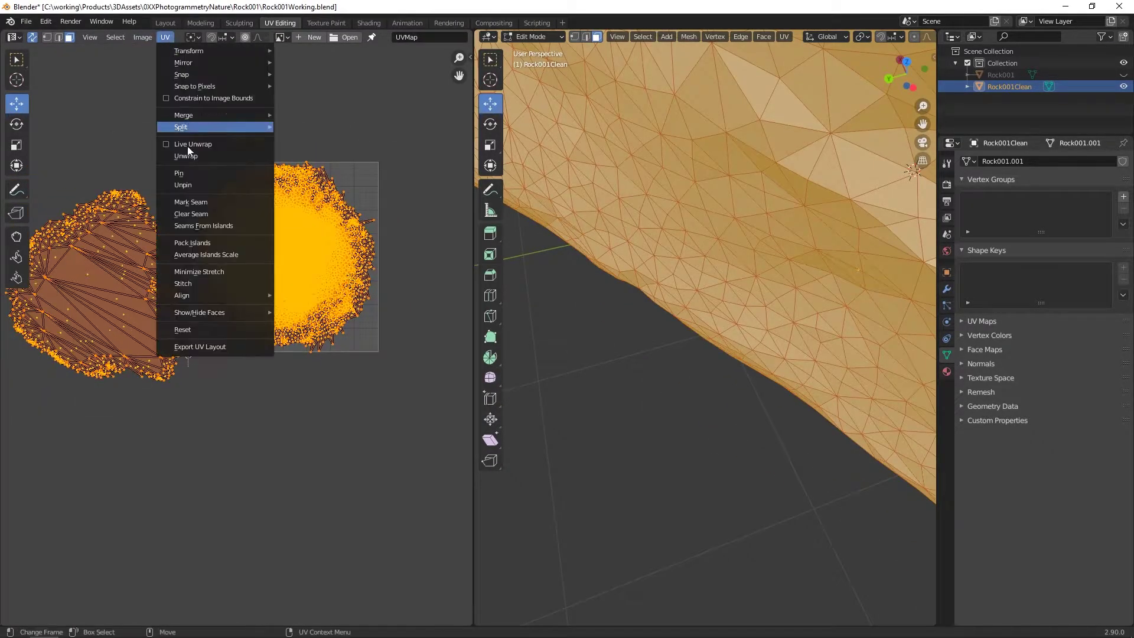
pyautogui.click(207, 254)
pyautogui.click(165, 37)
pyautogui.click(208, 226)
# Give Rock001Clean its own copy of the Rock001 material and delete the image texture node from it
pyautogui.click(368, 22)
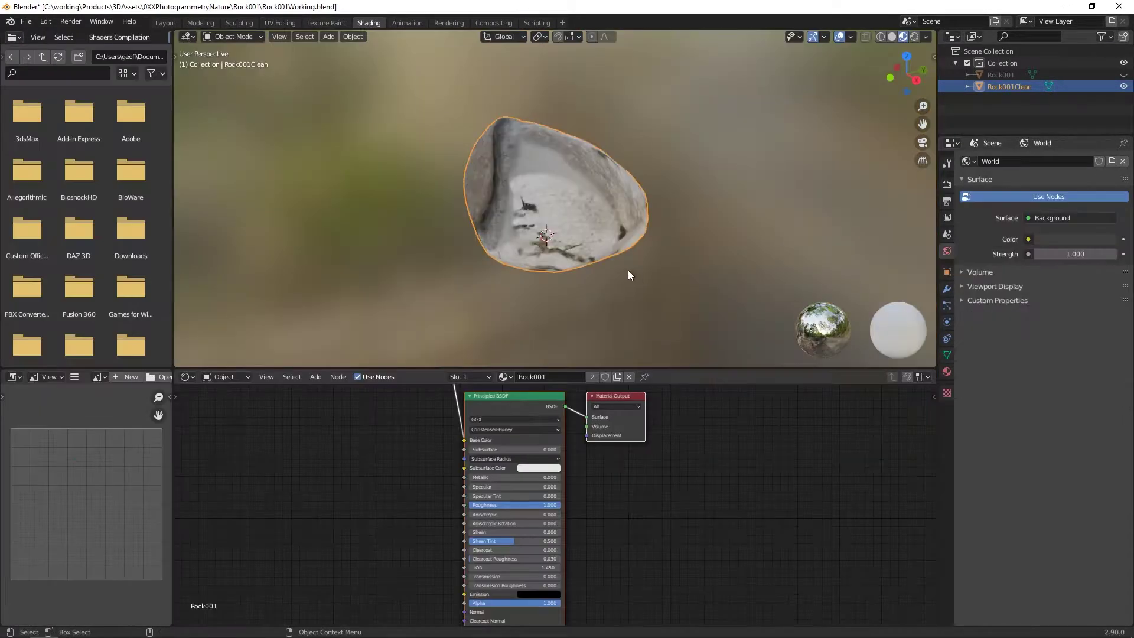
pyautogui.press('a')
pyautogui.moveTo(405, 433); pyautogui.dragTo(488, 461)
pyautogui.press('Delete')
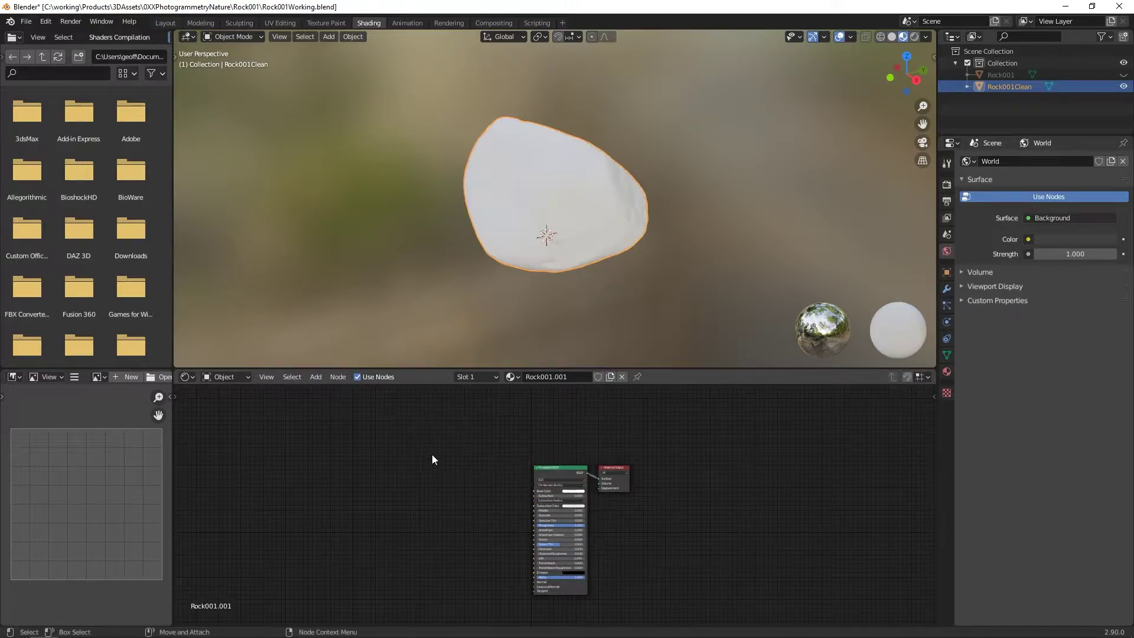
# Add a Checker Texture driven by UV texture coordinates, connect it to the Base Color and set its scale to 12
pyautogui.press('Tab')
pyautogui.write('check')
pyautogui.scroll(3, 494, 512)
pyautogui.press('Tab')
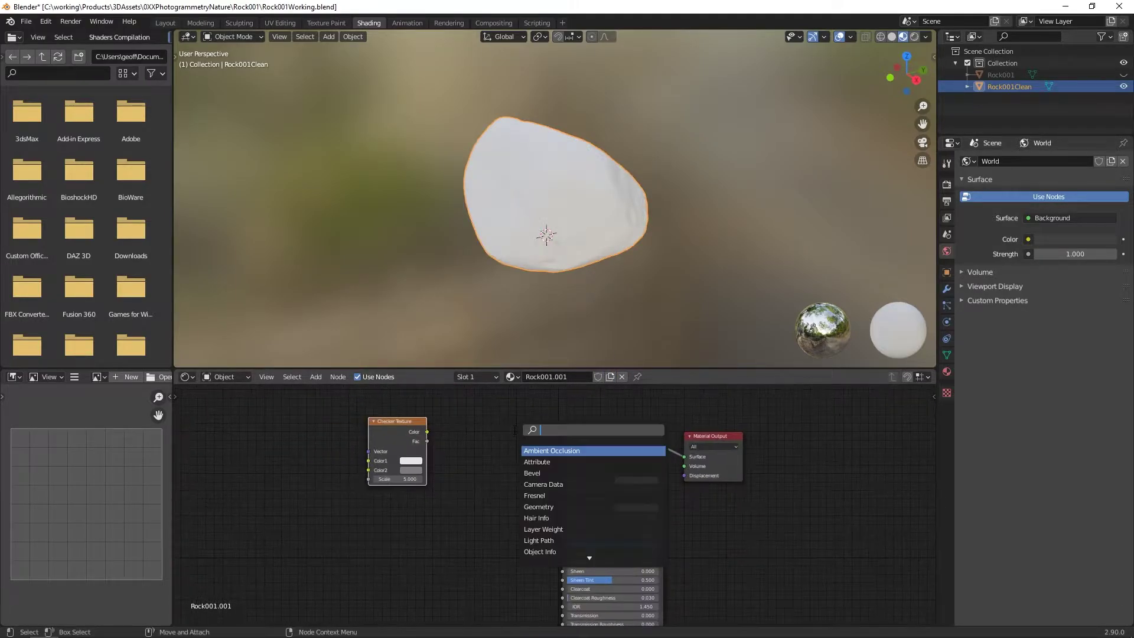
pyautogui.write('te')
pyautogui.click(553, 462)
pyautogui.moveTo(427, 432); pyautogui.dragTo(562, 481)
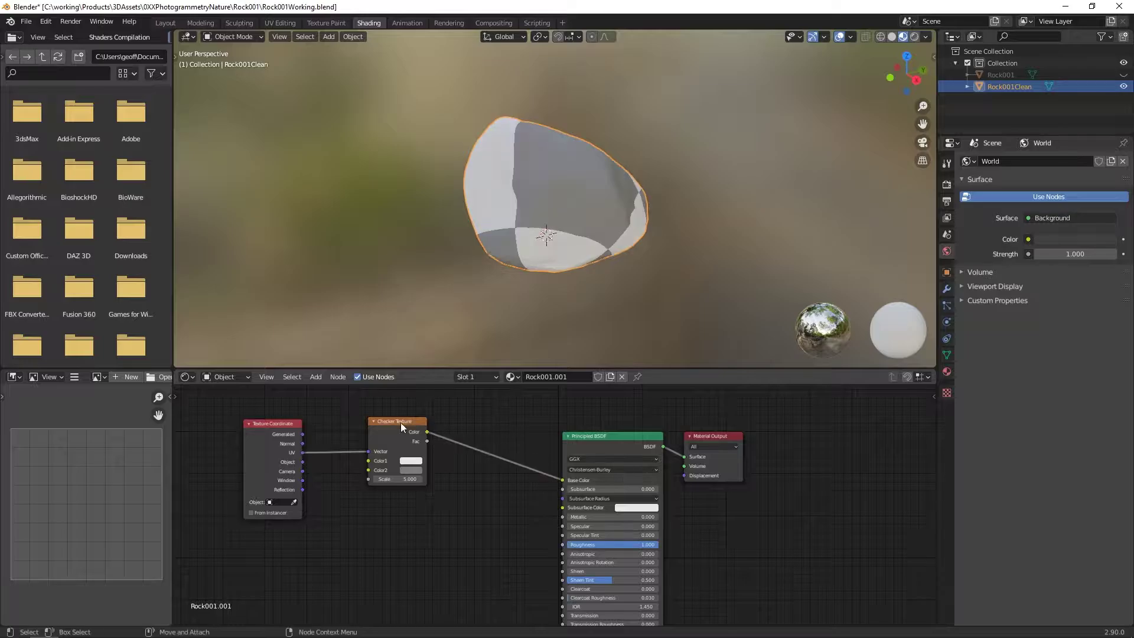
pyautogui.moveTo(399, 481); pyautogui.dragTo(413, 482)
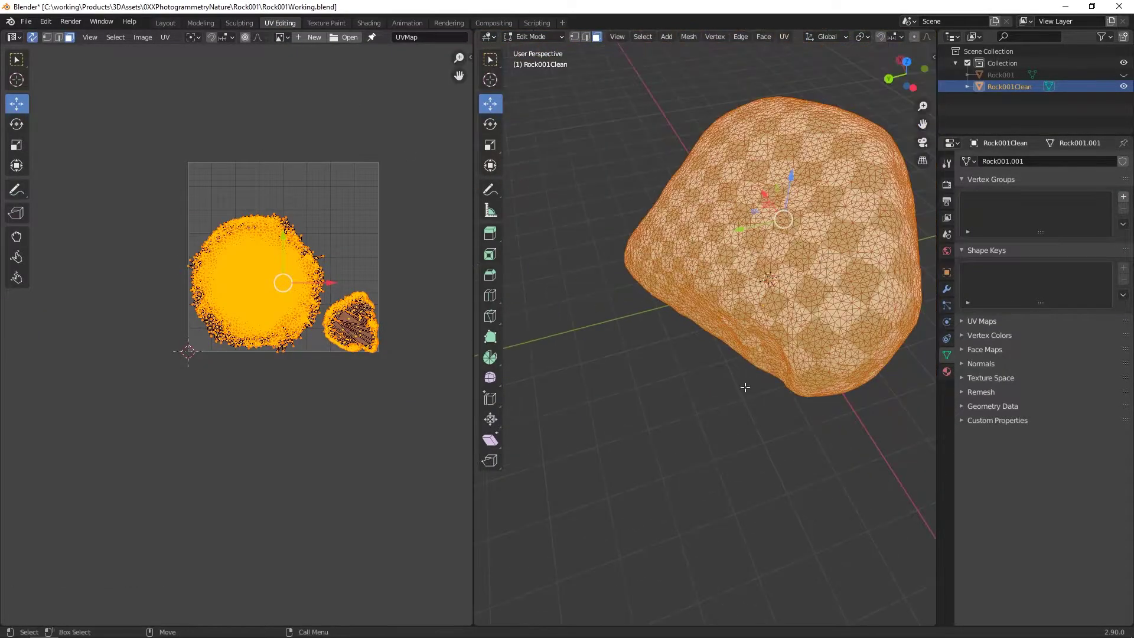
# Select the UV island of the rock's bottom and move it out below the UV square
pyautogui.scroll(-3, 800, 339)
pyautogui.moveTo(799, 340); pyautogui.dragTo(741, 340, button='middle')
pyautogui.press('Tab')
pyautogui.moveTo(410, 276); pyautogui.dragTo(363, 367)
pyautogui.hotkey('ctrl', 'l')
pyautogui.moveTo(335, 232); pyautogui.dragTo(370, 354)
# Scale up the main rock UV island and position it to fill the UV square
pyautogui.press('s')
pyautogui.press('g')
pyautogui.moveTo(261, 277); pyautogui.dragTo(292, 250)
pyautogui.press('s')
pyautogui.moveTo(315, 295); pyautogui.dragTo(324, 302)
pyautogui.click(324, 302)
pyautogui.press('g')
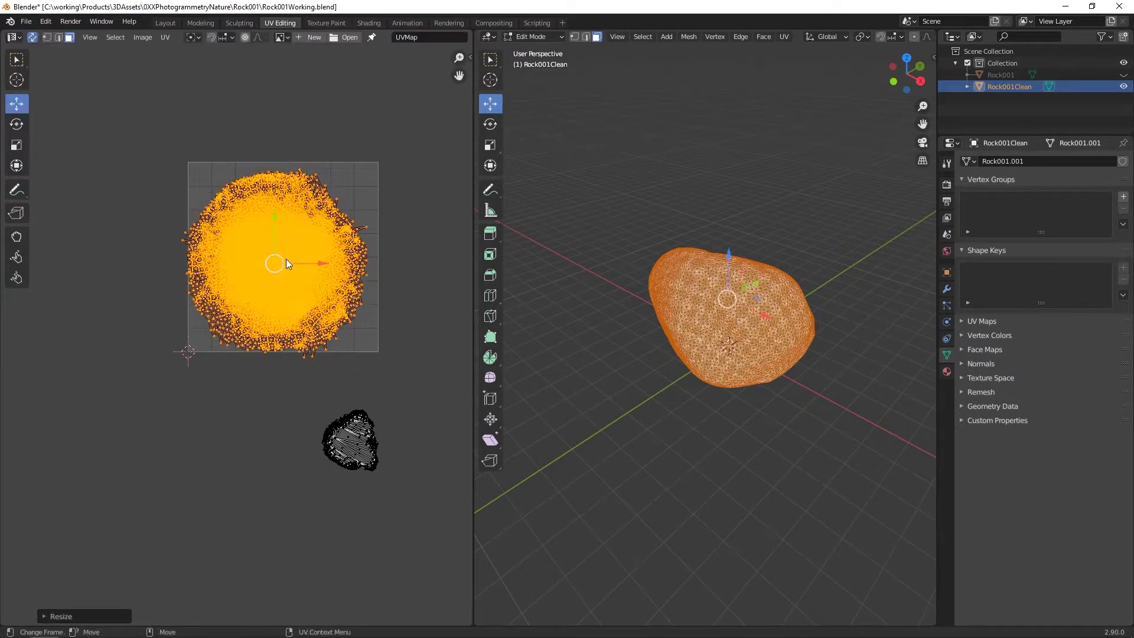
# Adjust the outlying vertices and placement of the main UV island so that it fits inside the UV square
pyautogui.moveTo(292, 241); pyautogui.dragTo(292, 241, button='middle')
pyautogui.press('1')
pyautogui.moveTo(387, 200); pyautogui.dragTo(368, 228)
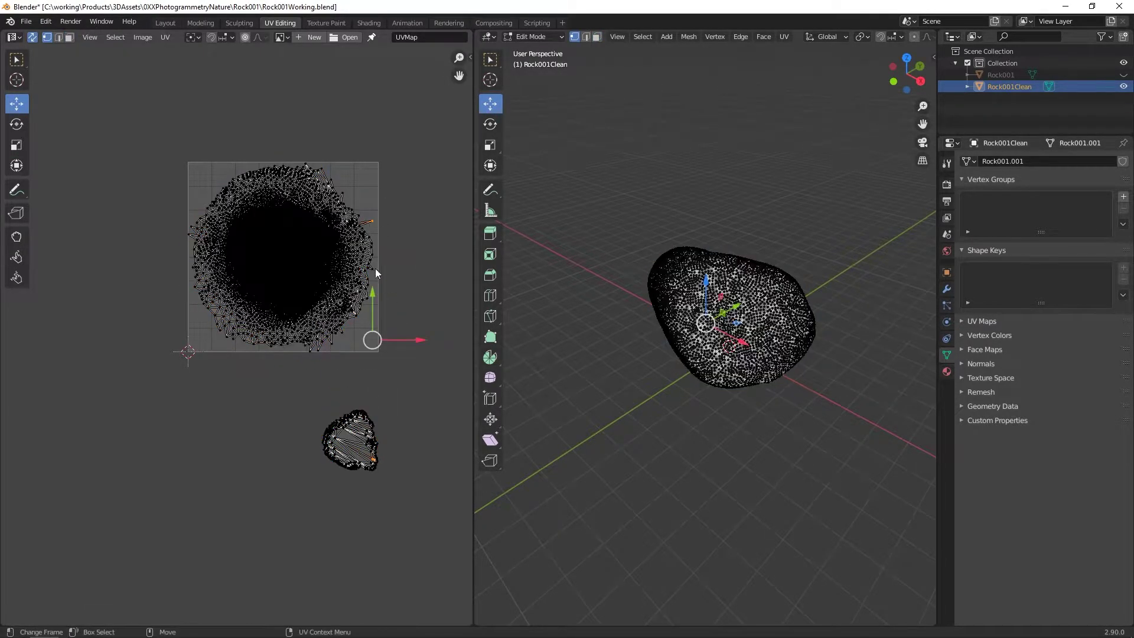
pyautogui.hotkey('ctrl', 'a')
pyautogui.press('r')
pyautogui.moveTo(396, 290); pyautogui.dragTo(386, 284, button='middle')
pyautogui.press('w')
pyautogui.moveTo(349, 310); pyautogui.dragTo(379, 225)
pyautogui.press('3')
pyautogui.press(']')
pyautogui.scroll(3, 369, 296)
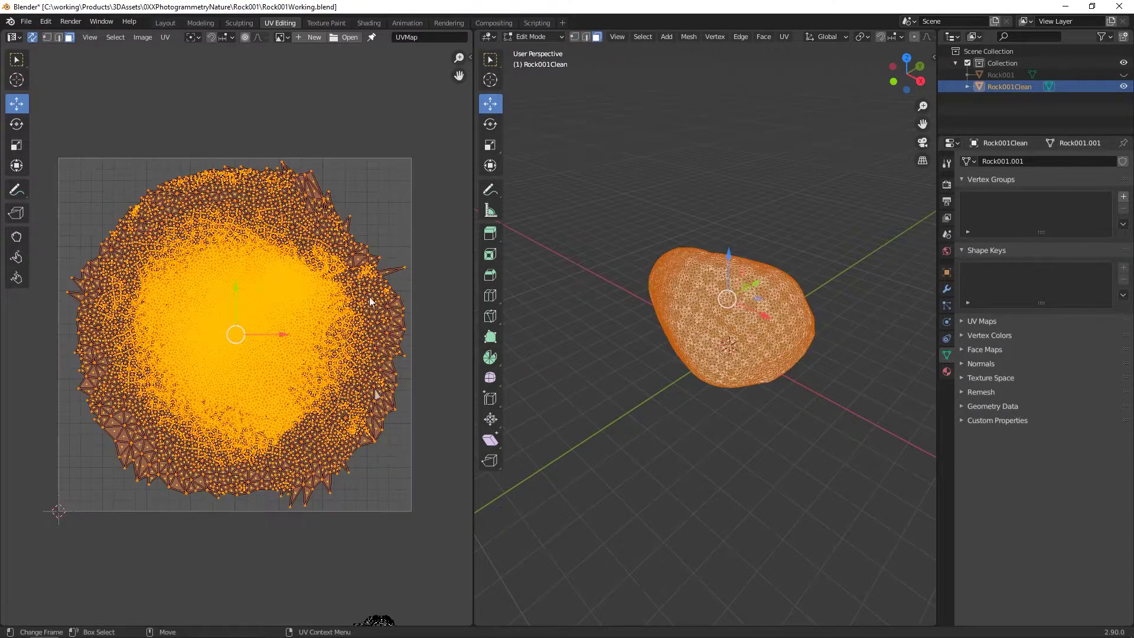
# Move the bottom's UV island into the free upper-left corner of the UV square and rotate it to fit
pyautogui.click(337, 493)
pyautogui.moveTo(351, 557); pyautogui.dragTo(135, 173)
pyautogui.moveTo(135, 173); pyautogui.dragTo(169, 248, button='middle')
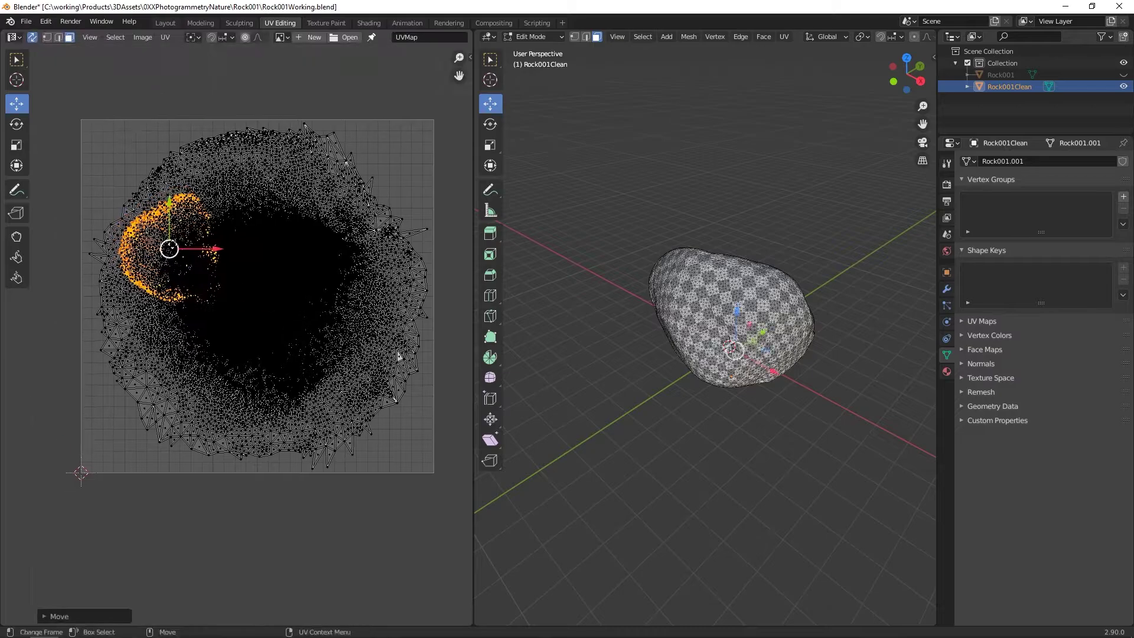
pyautogui.moveTo(170, 249); pyautogui.dragTo(130, 161)
pyautogui.press('r')
pyautogui.moveTo(168, 200); pyautogui.dragTo(156, 188)
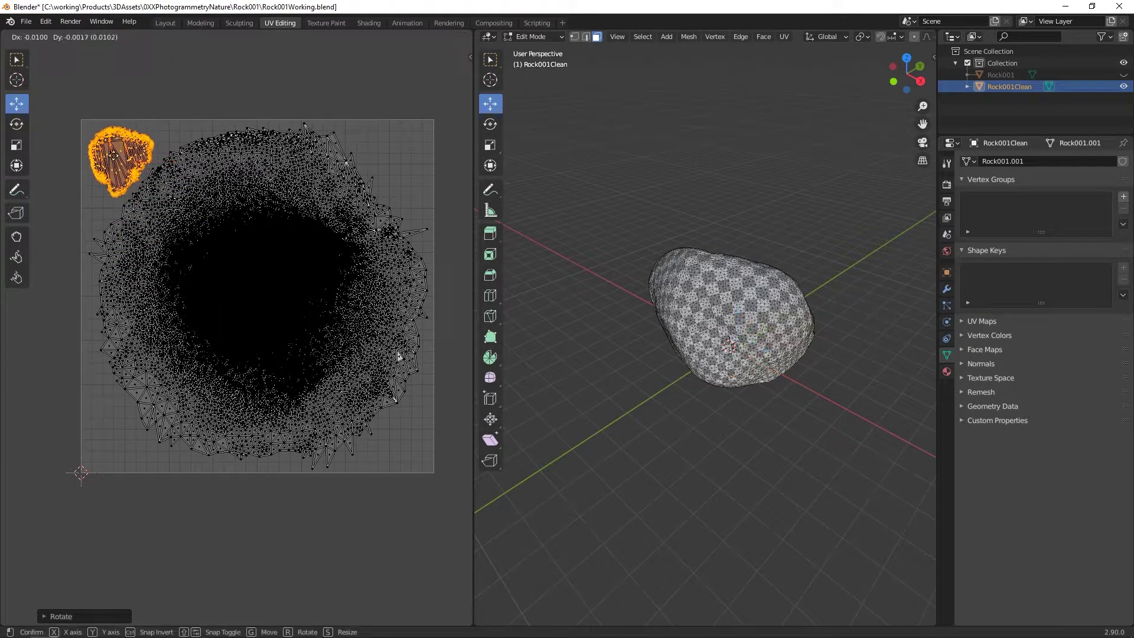
# Enlarge the bottom's UV island by about 1.17 and place it clear of the main island
pyautogui.press('KP_Decimal')
pyautogui.press('s')
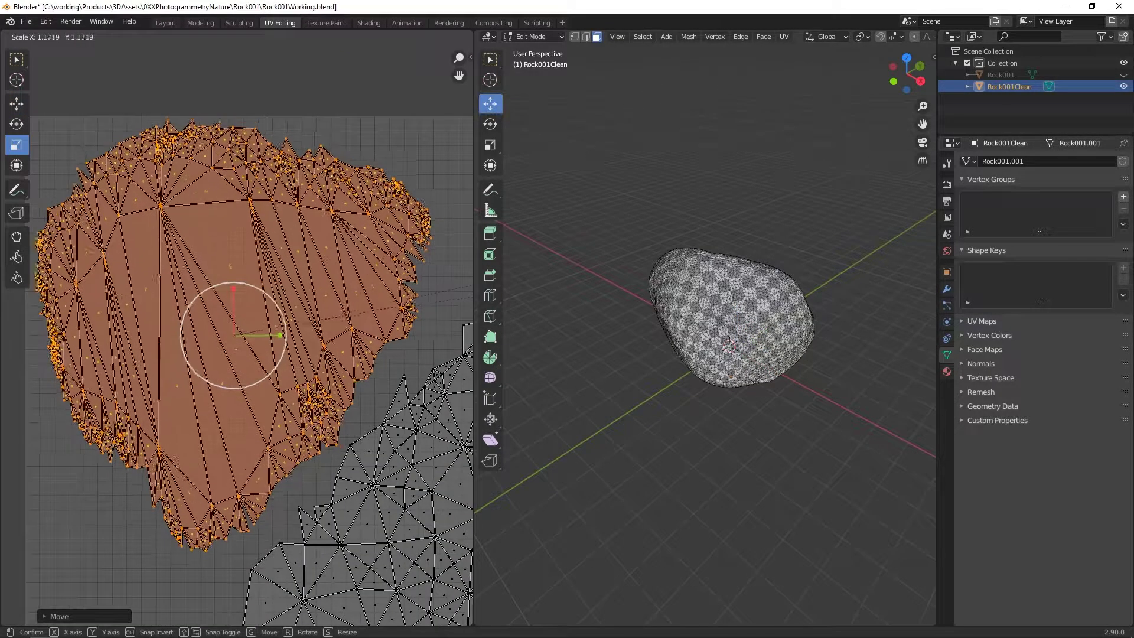
pyautogui.click(377, 287)
pyautogui.moveTo(377, 287); pyautogui.dragTo(372, 290)
pyautogui.keyDown('alt'); pyautogui.moveTo(372, 290); pyautogui.dragTo(356, 285, button='middle'); pyautogui.keyUp('alt')
pyautogui.keyDown('alt'); pyautogui.moveTo(356, 286); pyautogui.dragTo(296, 343, button='right'); pyautogui.keyUp('alt')
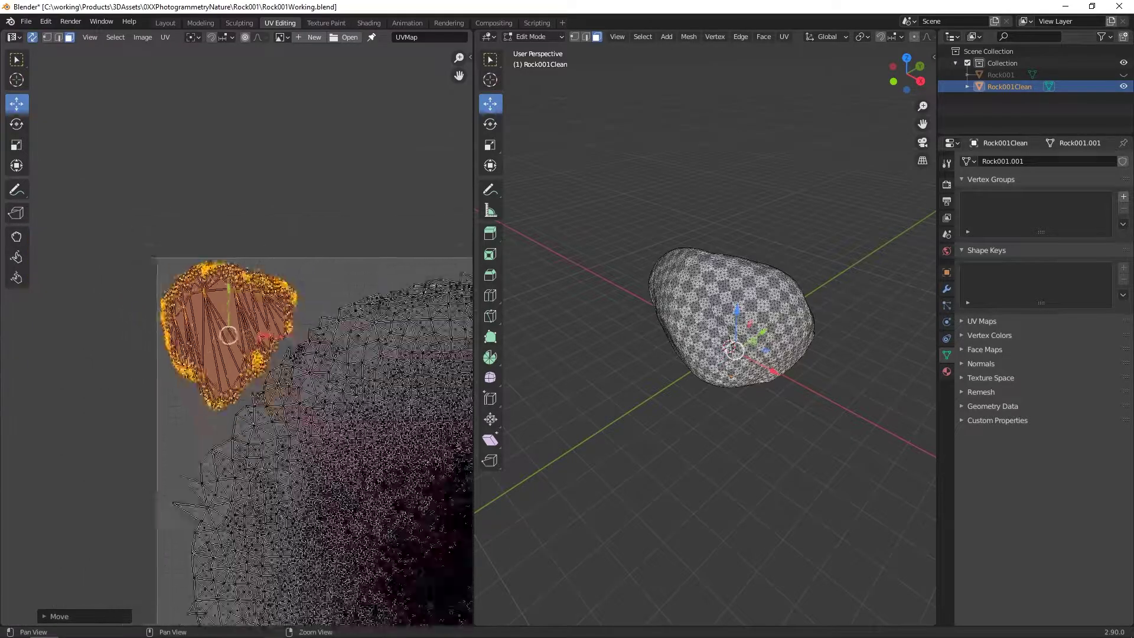
pyautogui.keyDown('alt'); pyautogui.moveTo(414, 331); pyautogui.dragTo(349, 218, button='middle'); pyautogui.keyUp('alt')
pyautogui.keyDown('alt'); pyautogui.moveTo(348, 218); pyautogui.dragTo(329, 229, button='right'); pyautogui.keyUp('alt')
pyautogui.keyDown('alt'); pyautogui.moveTo(329, 229); pyautogui.dragTo(259, 194, button='middle'); pyautogui.keyUp('alt')
# Leave mesh editing, check the checker pattern on the rock's underside, and save the file
pyautogui.press('4')
pyautogui.keyDown('alt'); pyautogui.moveTo(712, 354); pyautogui.dragTo(732, 242); pyautogui.keyUp('alt')
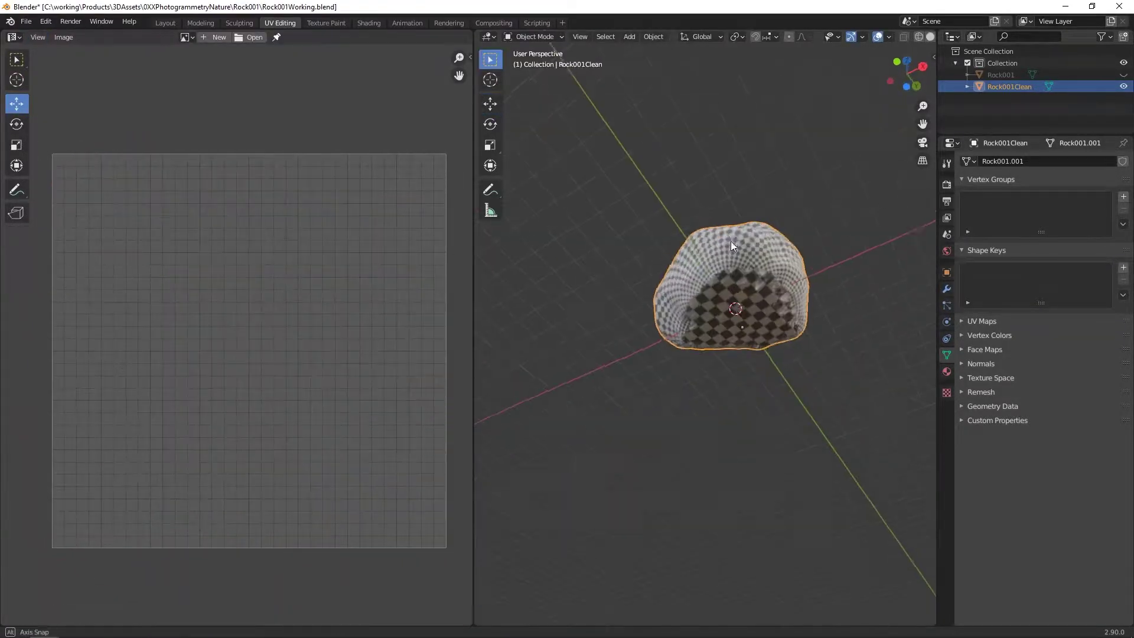
pyautogui.moveTo(752, 313)
pyautogui.mouseDown(button='middle')
pyautogui.moveTo(716, 329)
pyautogui.moveTo(830, 317)
pyautogui.moveTo(753, 353)
pyautogui.moveTo(763, 322)
pyautogui.mouseUp(button='middle')
pyautogui.hotkey('ctrl', 's')
# Toggle the visibility of the two rocks, leaving both Rock001 and Rock001Clean shown
pyautogui.click(1123, 86)
pyautogui.click(1123, 75)
pyautogui.click(1124, 75)
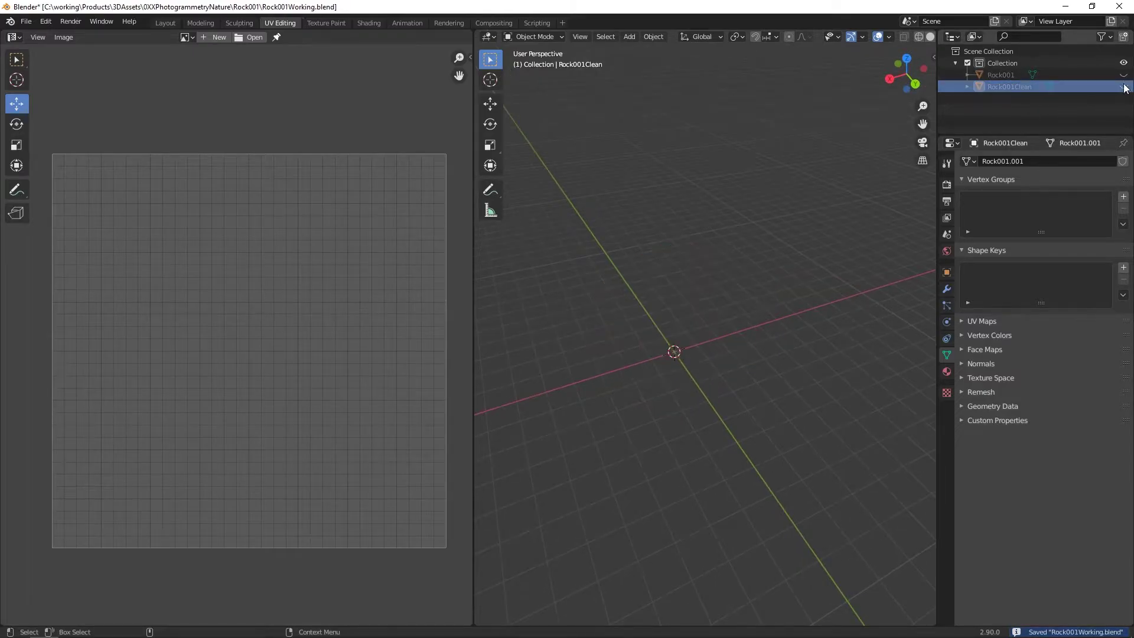
pyautogui.click(1124, 75)
pyautogui.click(1124, 86)
pyautogui.keyDown('alt'); pyautogui.moveTo(697, 204); pyautogui.dragTo(640, 163); pyautogui.keyUp('alt')
# Replace the checker and coordinate nodes with an Image Texture node connected to the Base Color
pyautogui.click(369, 23)
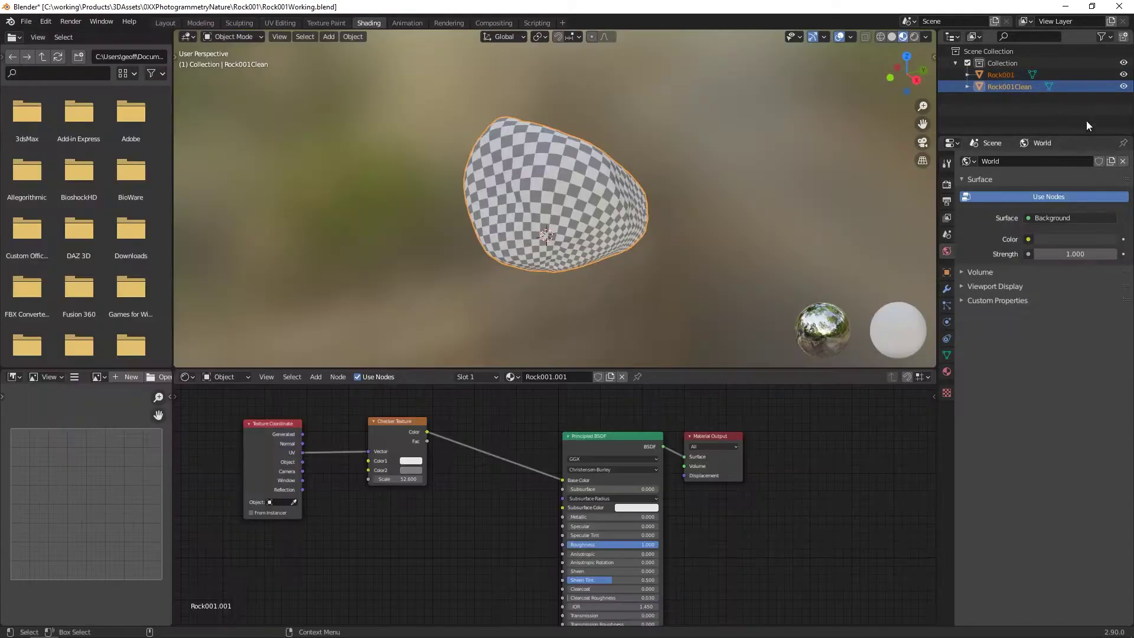
pyautogui.moveTo(220, 436); pyautogui.dragTo(406, 449)
pyautogui.press('x')
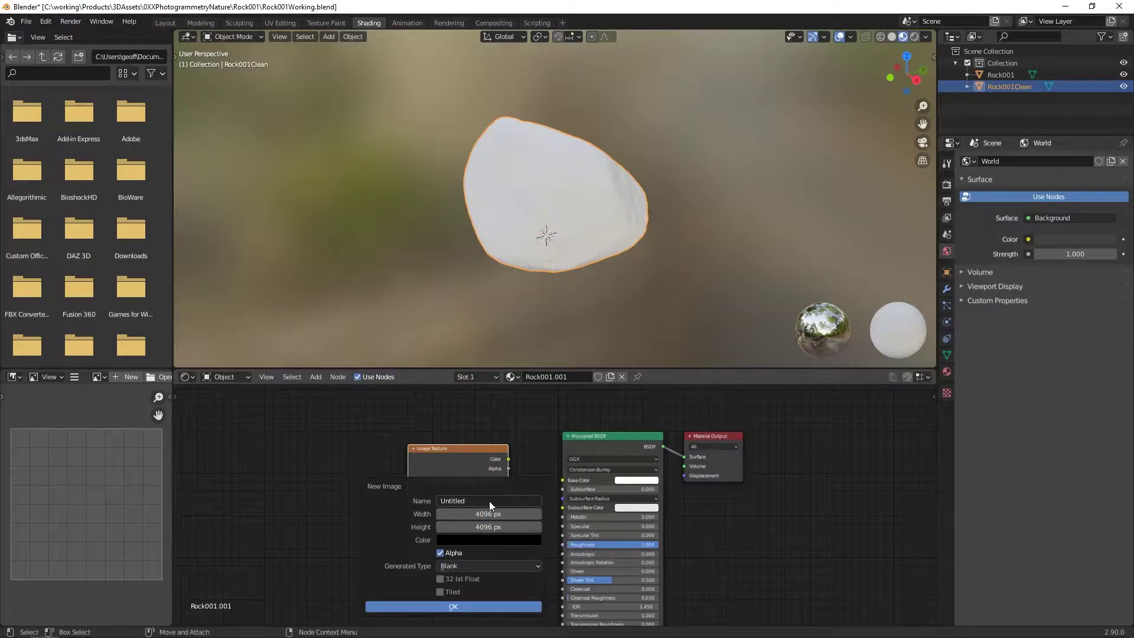
pyautogui.moveTo(508, 459); pyautogui.dragTo(563, 480)
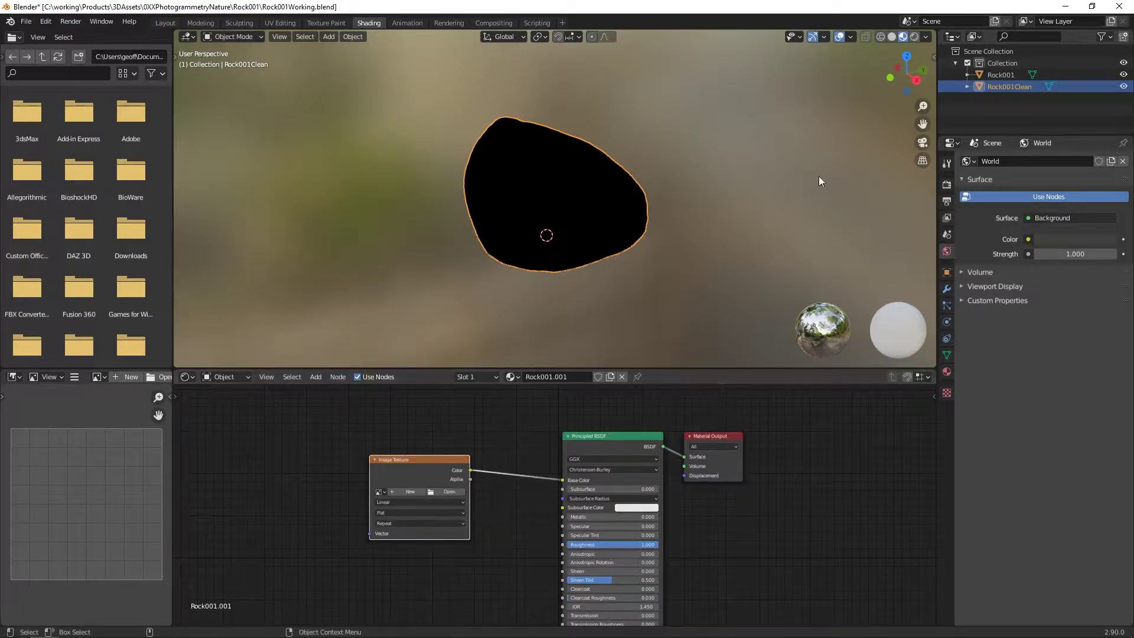
# Switch the render engine to Cycles and configure a color-only Diffuse bake from Rock001 to Rock001Clean, using Selected to Active with 1 m extrusion
pyautogui.click(275, 23)
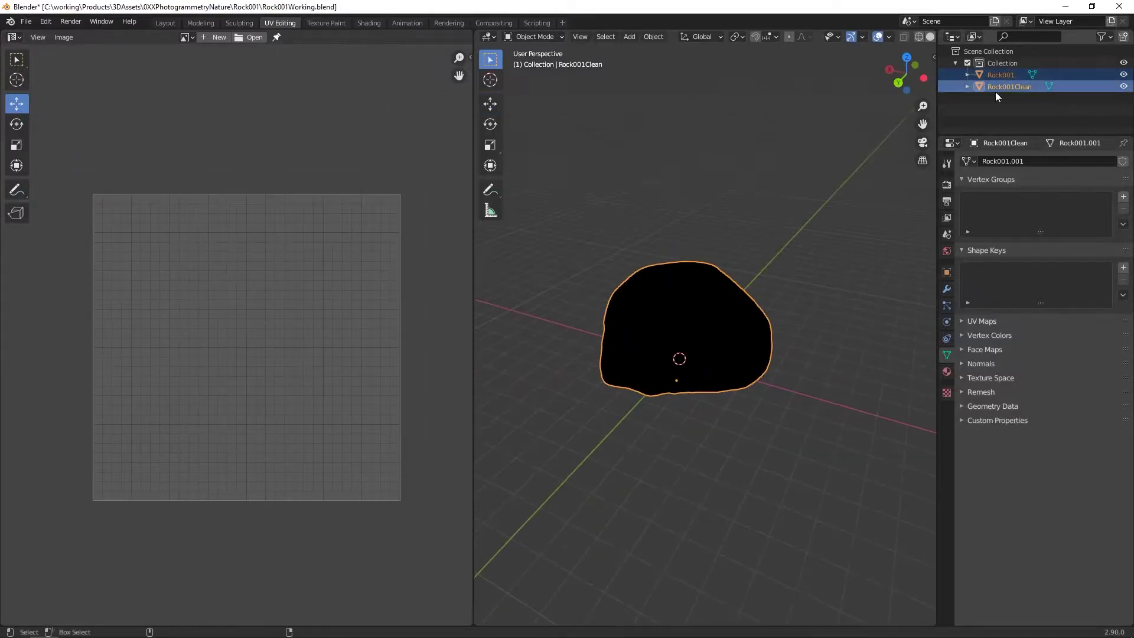
pyautogui.click(190, 39)
pyautogui.moveTo(649, 265); pyautogui.dragTo(683, 257, button='middle')
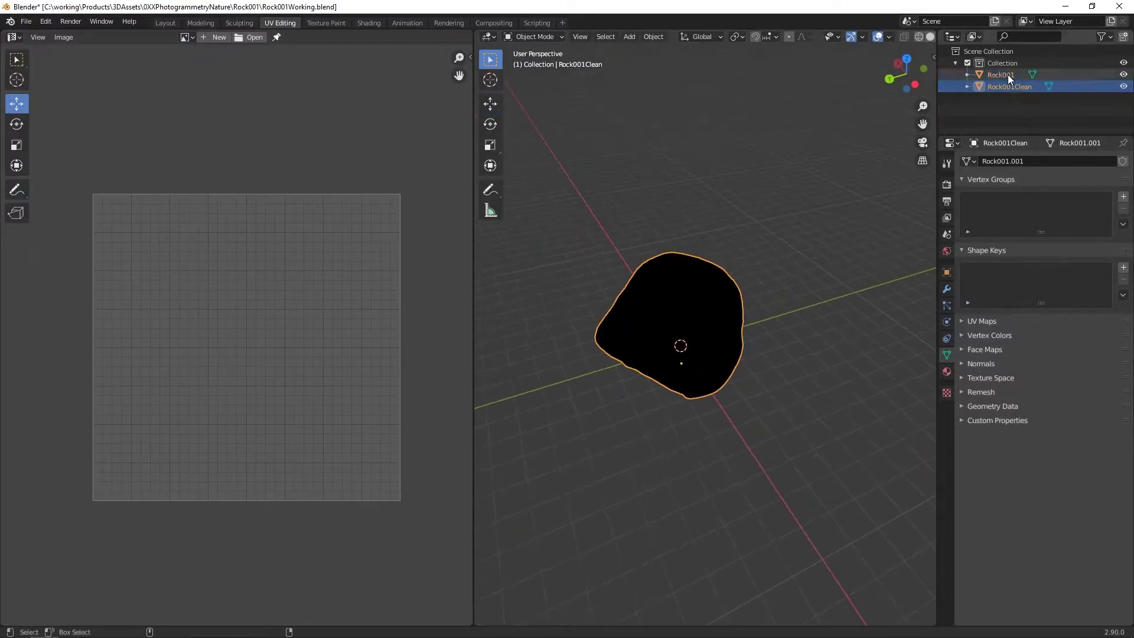
pyautogui.click(947, 184)
pyautogui.click(1050, 165)
pyautogui.click(1046, 213)
pyautogui.click(976, 426)
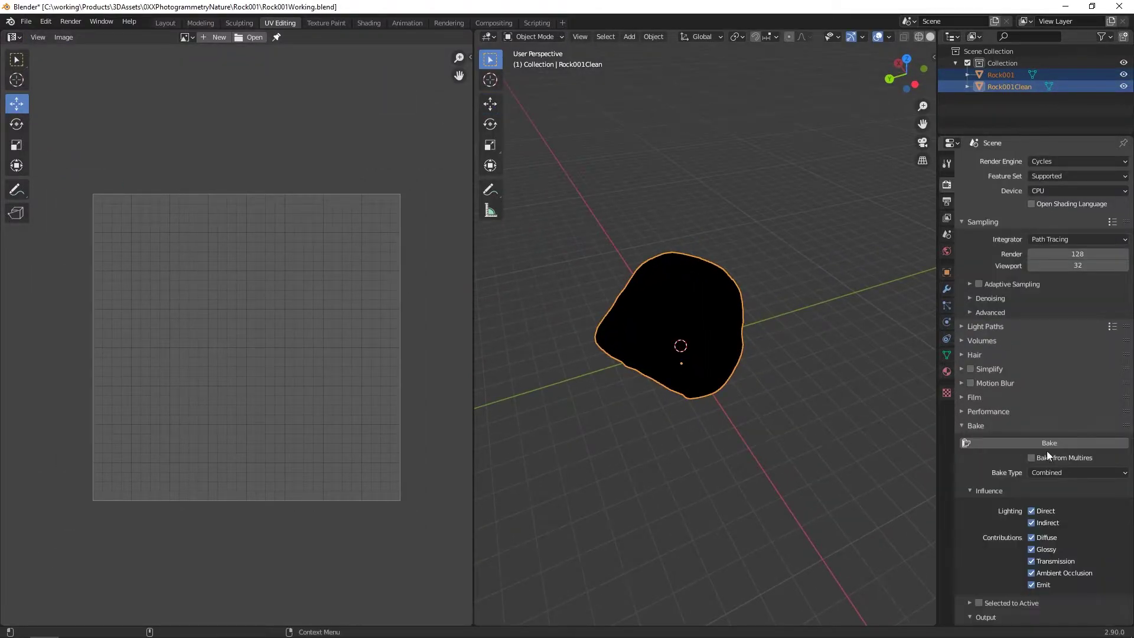
pyautogui.click(1078, 472)
pyautogui.click(1062, 396)
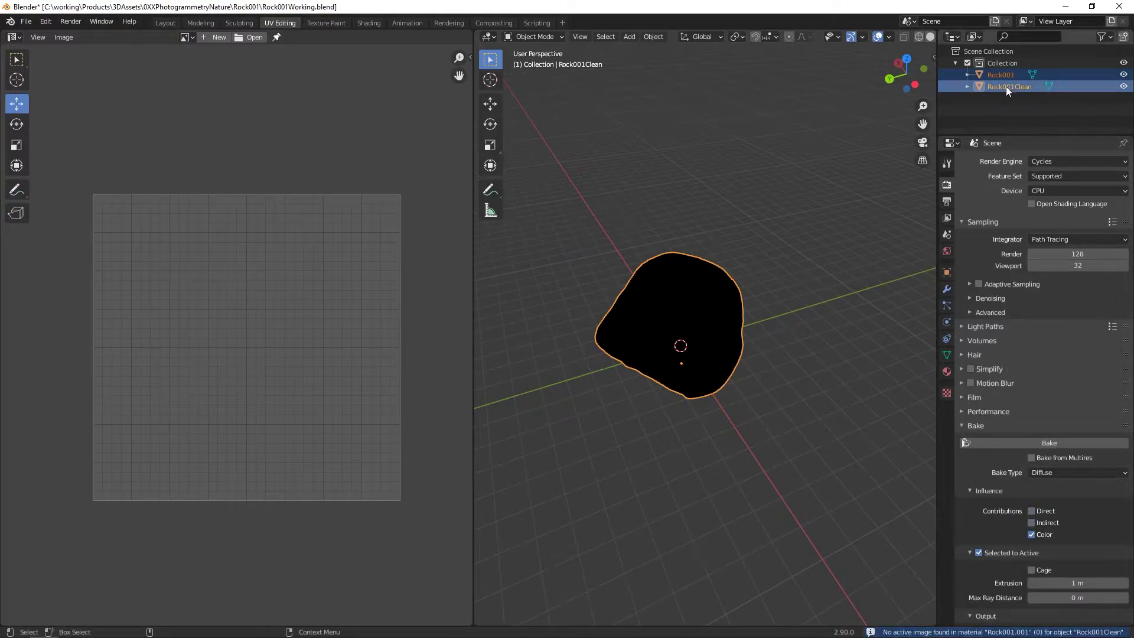
# Create a blank 4096 × 4096 px image without alpha in Rock001Clean's Image Texture node
pyautogui.click(369, 23)
pyautogui.moveTo(408, 459); pyautogui.dragTo(405, 445)
pyautogui.click(378, 477)
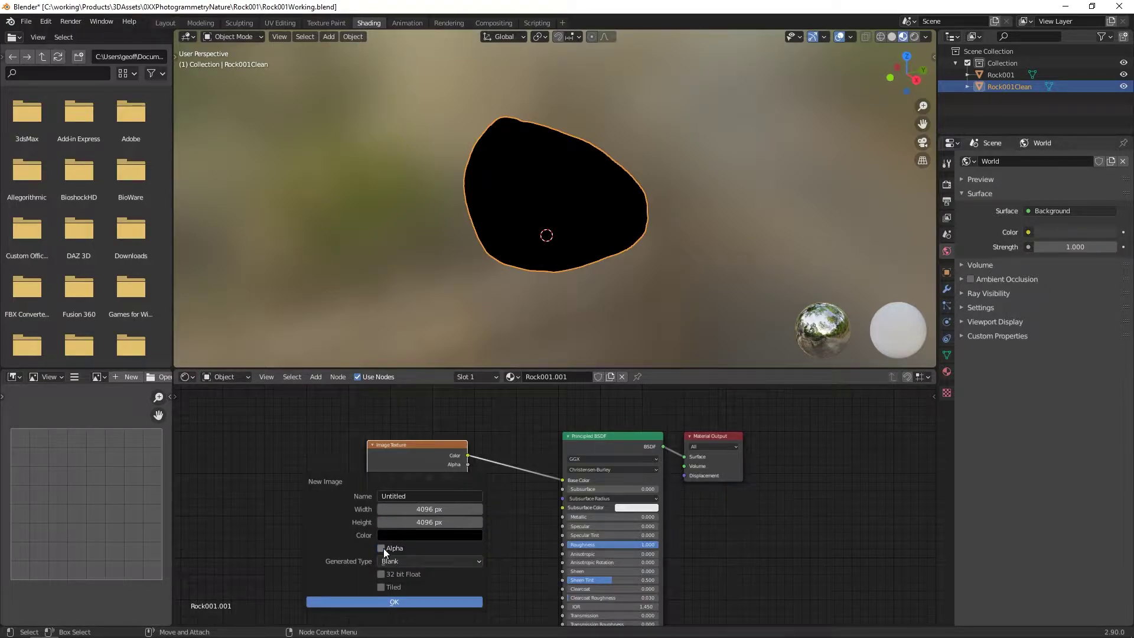
pyautogui.click(395, 602)
# Display the Untitled image in the UV editor for the bake
pyautogui.click(283, 23)
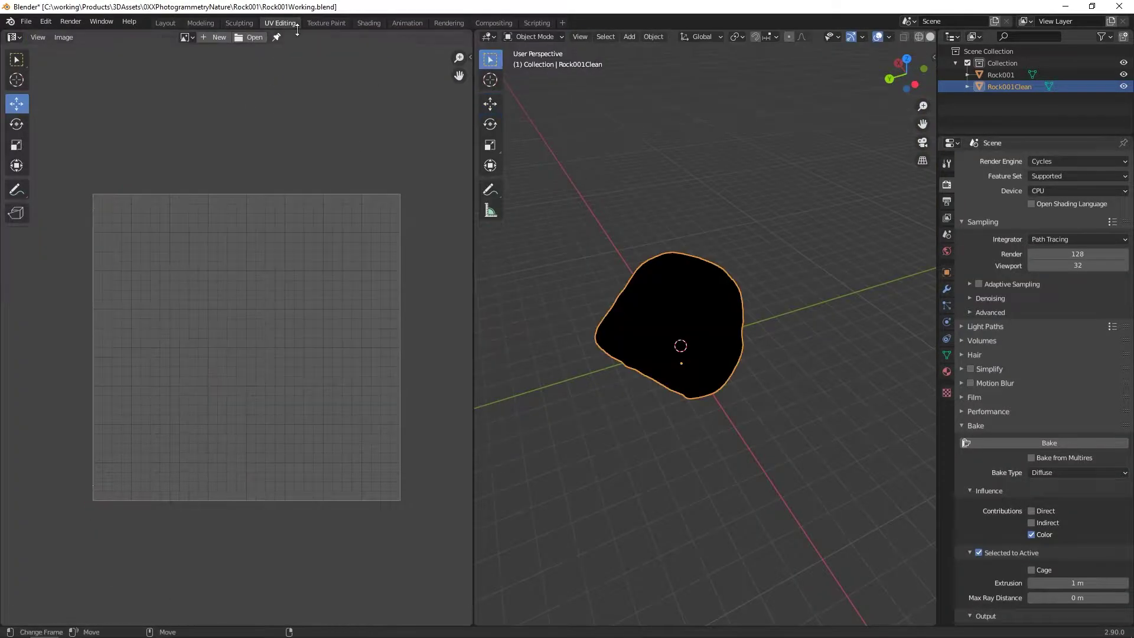
pyautogui.click(185, 37)
pyautogui.click(248, 78)
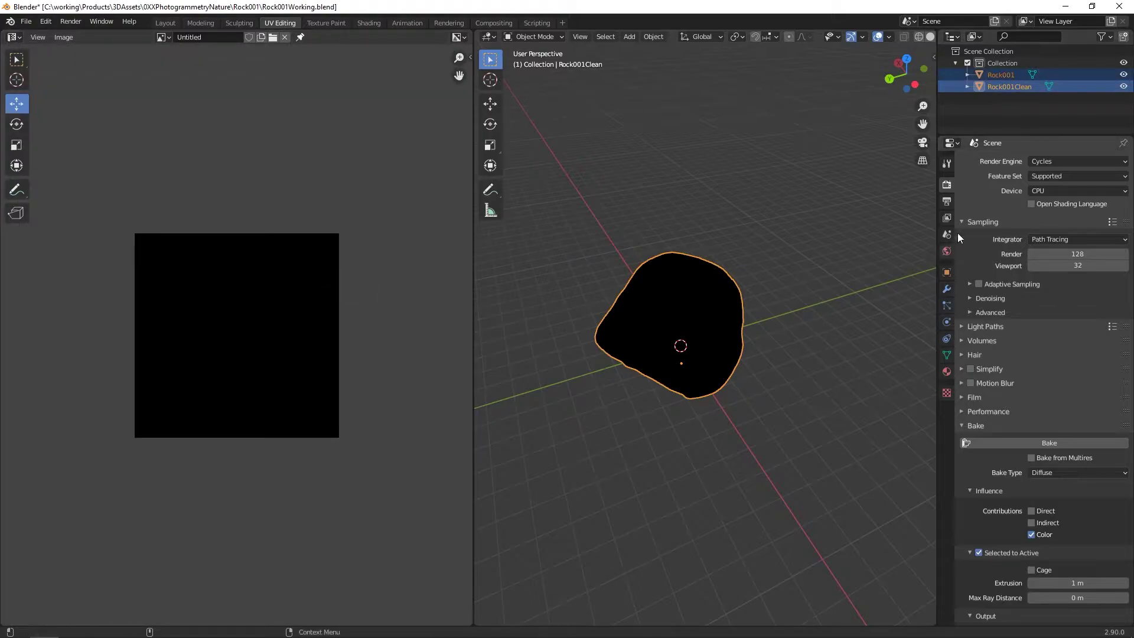
# Save the baked image as Rock001AlbedoWorking.png in the Rock001 folder
pyautogui.moveTo(736, 218); pyautogui.dragTo(610, 242, button='middle')
pyautogui.click(64, 37)
pyautogui.click(83, 136)
pyautogui.click(390, 493)
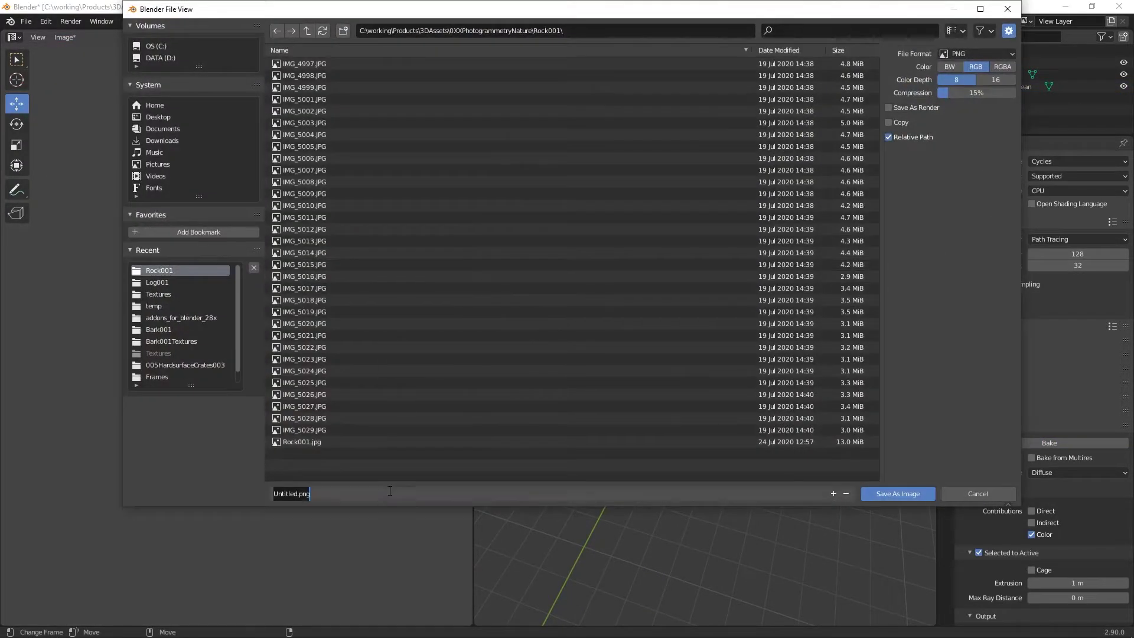
pyautogui.press('Return')
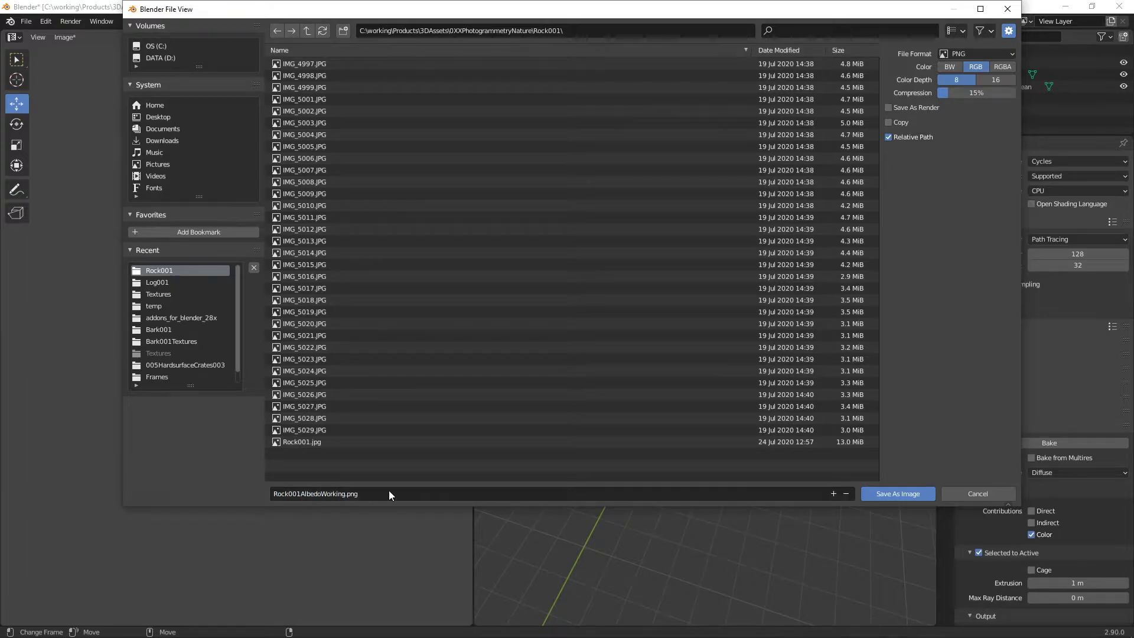
pyautogui.press('Return')
# Hide Rock001, select Rock001Clean and check its UV layout over the image
pyautogui.click(1124, 75)
pyautogui.click(1010, 87)
pyautogui.press('Tab')
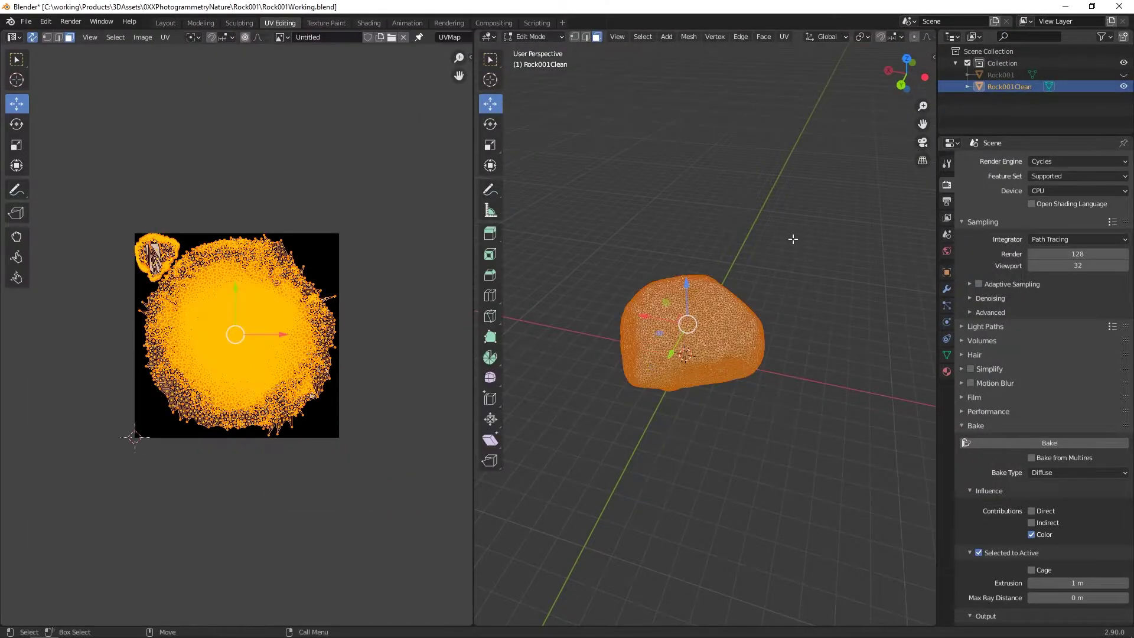
pyautogui.press('Tab')
# Export only the selected rock as Rock001Working.fbx and save the working file
pyautogui.click(29, 22)
pyautogui.moveTo(47, 196)
pyautogui.click(152, 226)
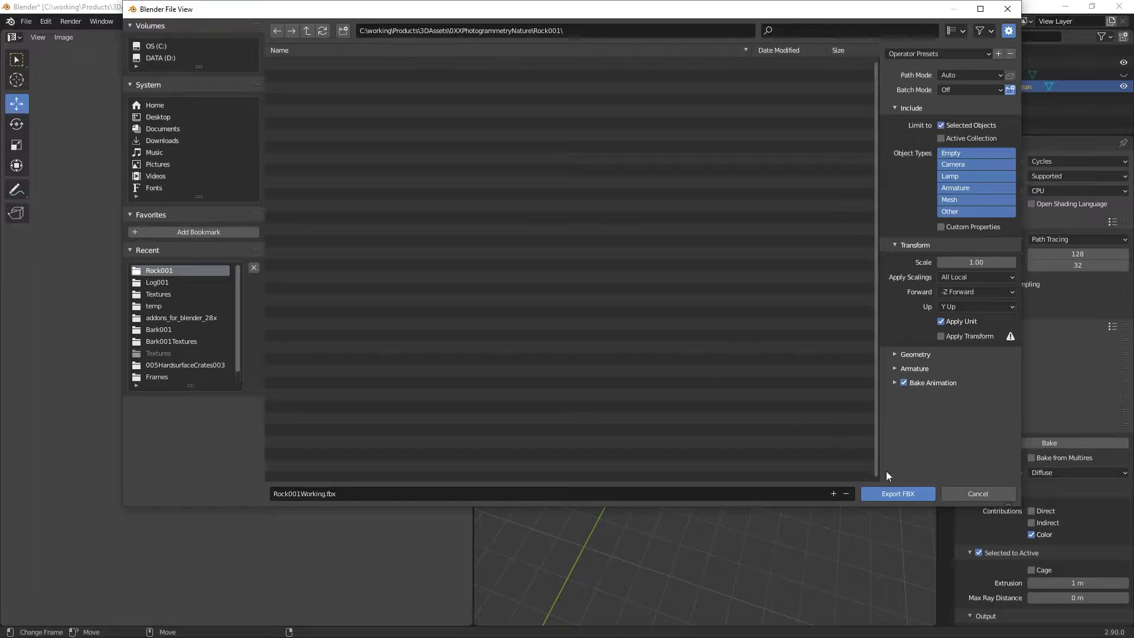
pyautogui.click(874, 493)
pyautogui.hotkey('ctrl', 's')
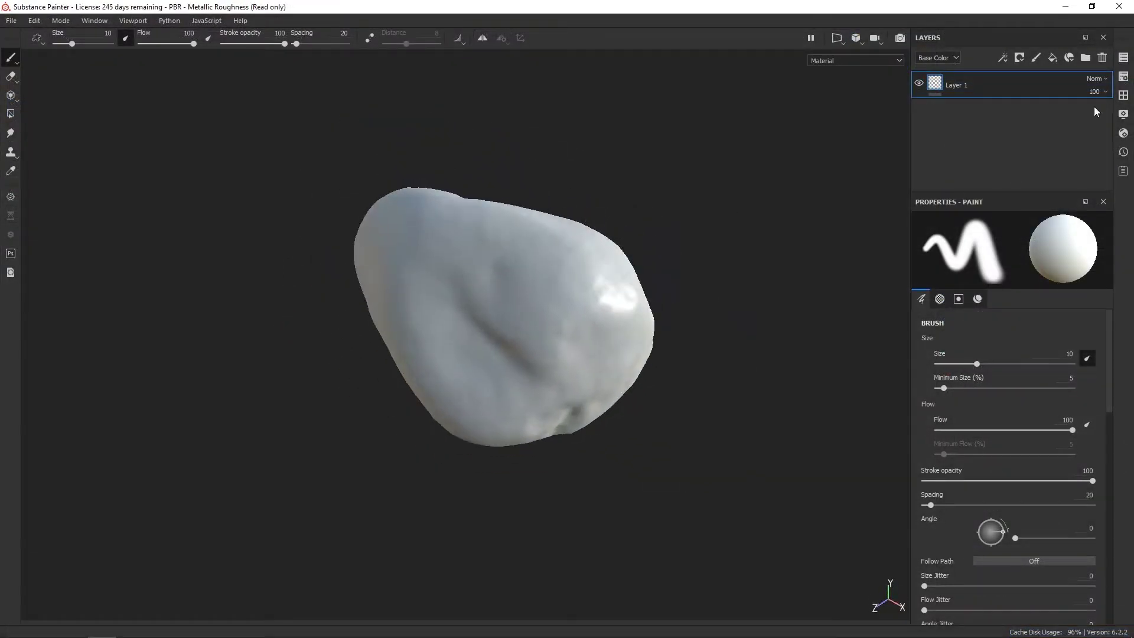
# In Substance Painter, replace Layer 1 with a fill layer using Rock001AlbedoWorking as the base color and a roughness of about 0.84
pyautogui.press('Delete')
pyautogui.click(1054, 56)
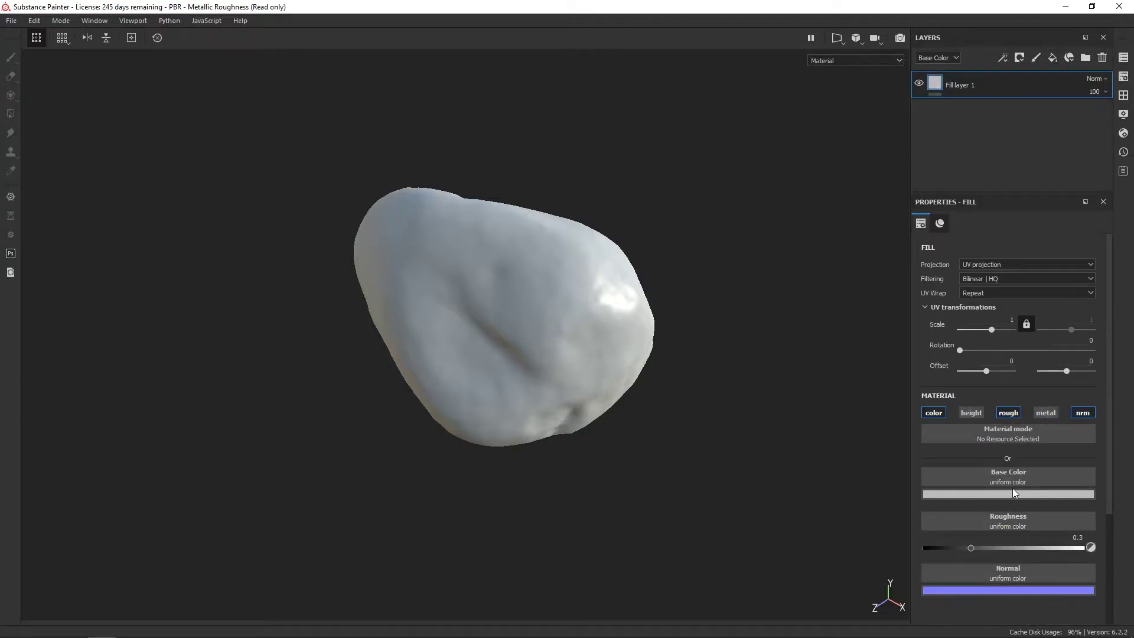
pyautogui.click(1046, 492)
pyautogui.write('r')
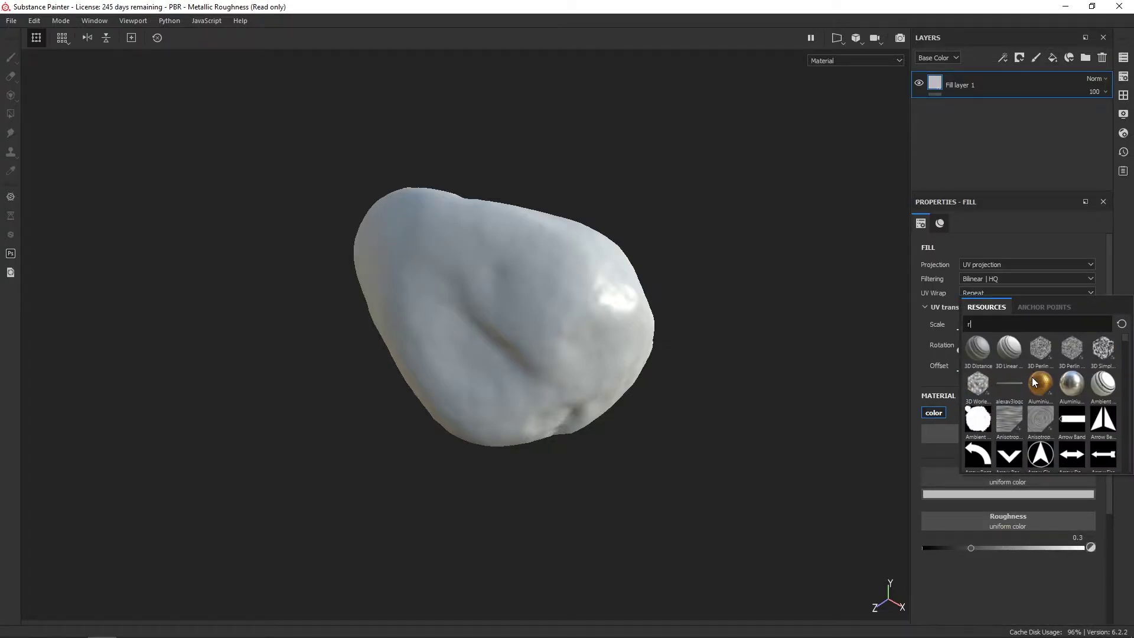
pyautogui.write('ock00')
pyautogui.click(1103, 352)
pyautogui.click(1027, 533)
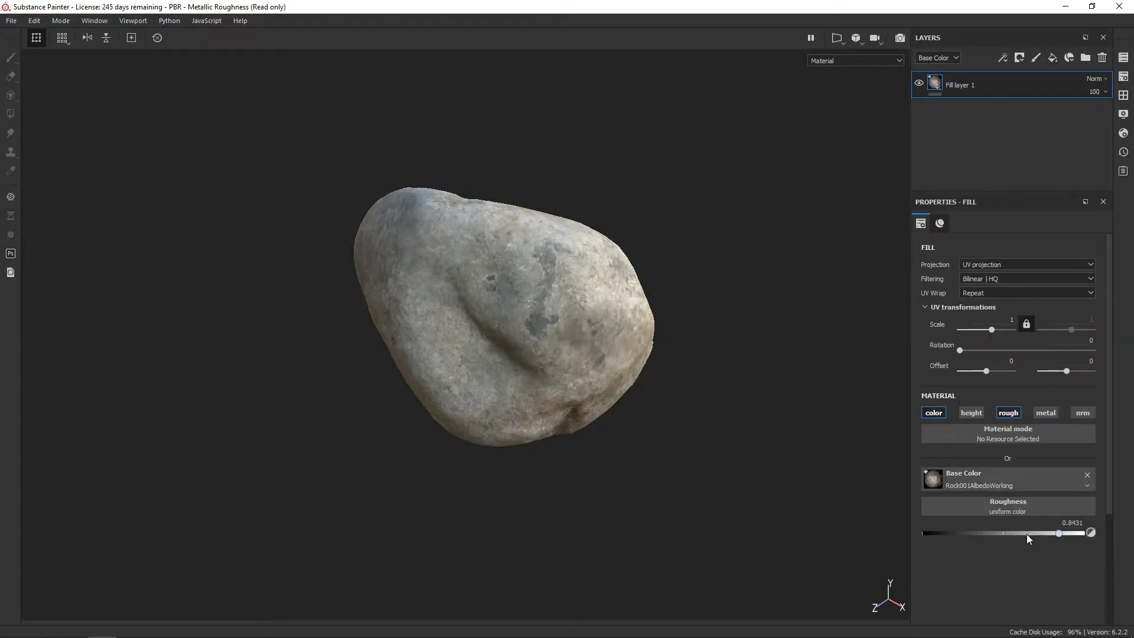
# Raise the fill layer's roughness to about 0.96
pyautogui.moveTo(1026, 534); pyautogui.dragTo(1078, 534)
pyautogui.keyDown('alt'); pyautogui.moveTo(578, 296); pyautogui.dragTo(502, 295); pyautogui.keyUp('alt')
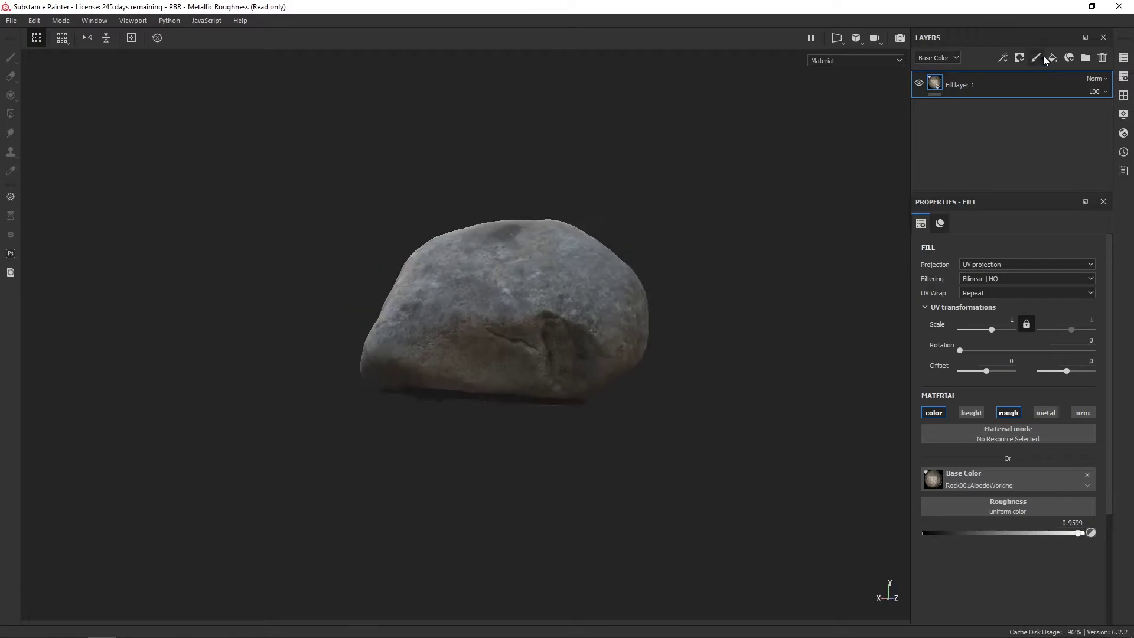
# Add a paint layer and set up the Projection tool with only the color channel, using Rock001AlbedoWorking as base color
pyautogui.click(1037, 59)
pyautogui.keyDown('alt'); pyautogui.moveTo(797, 231); pyautogui.dragTo(762, 165); pyautogui.keyUp('alt')
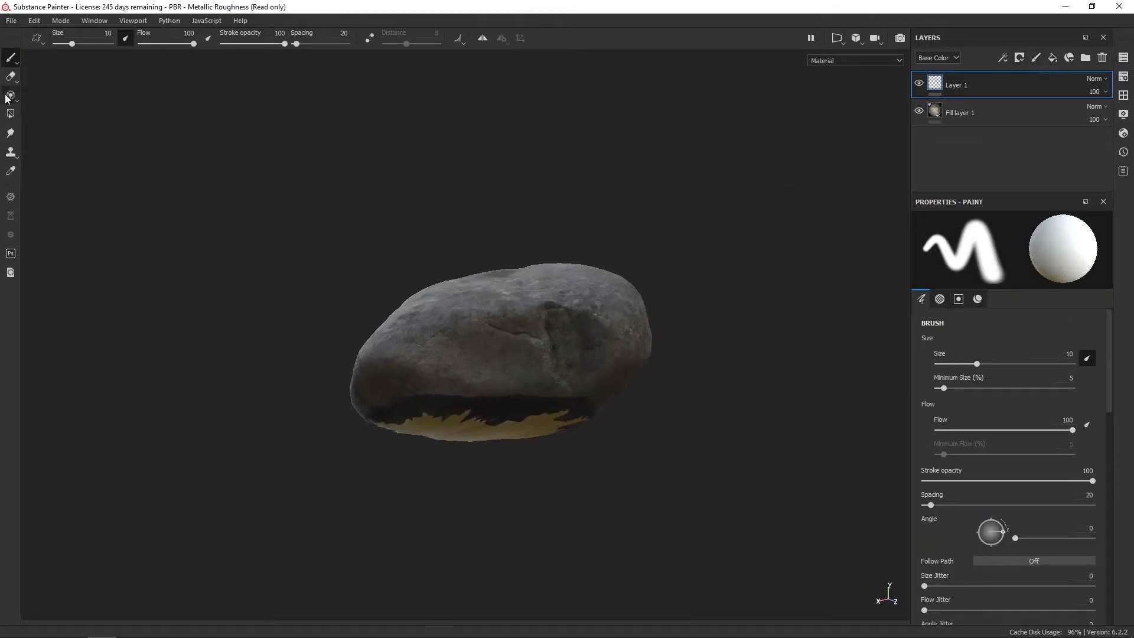
pyautogui.click(11, 95)
pyautogui.click(958, 299)
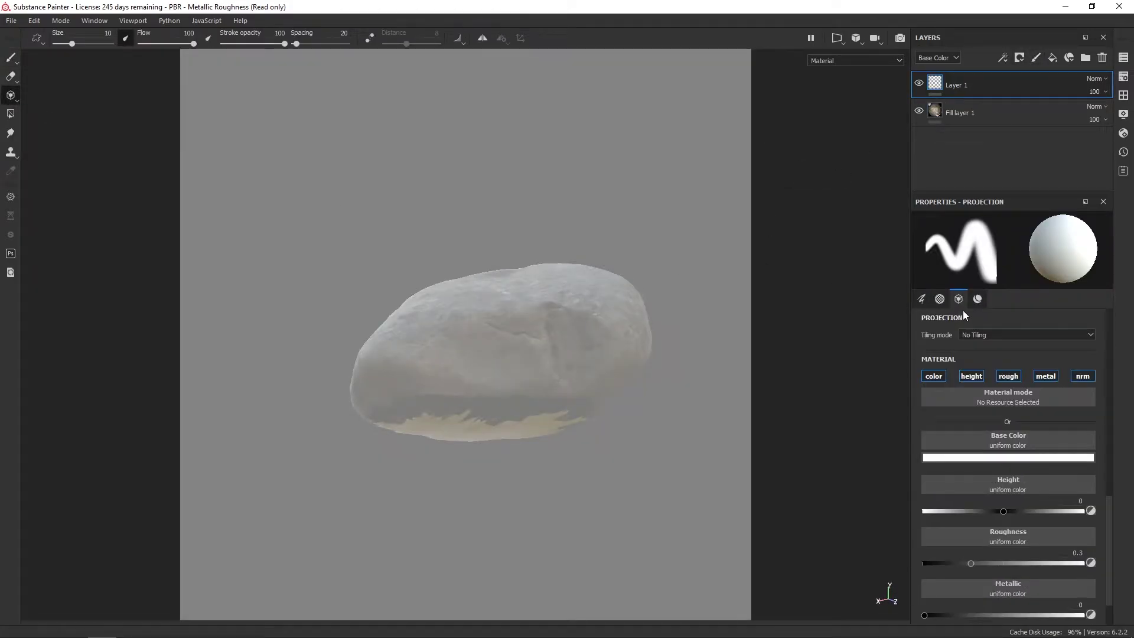
pyautogui.click(971, 375)
pyautogui.click(1008, 376)
pyautogui.click(1045, 376)
pyautogui.click(1083, 376)
pyautogui.click(990, 438)
pyautogui.click(1069, 458)
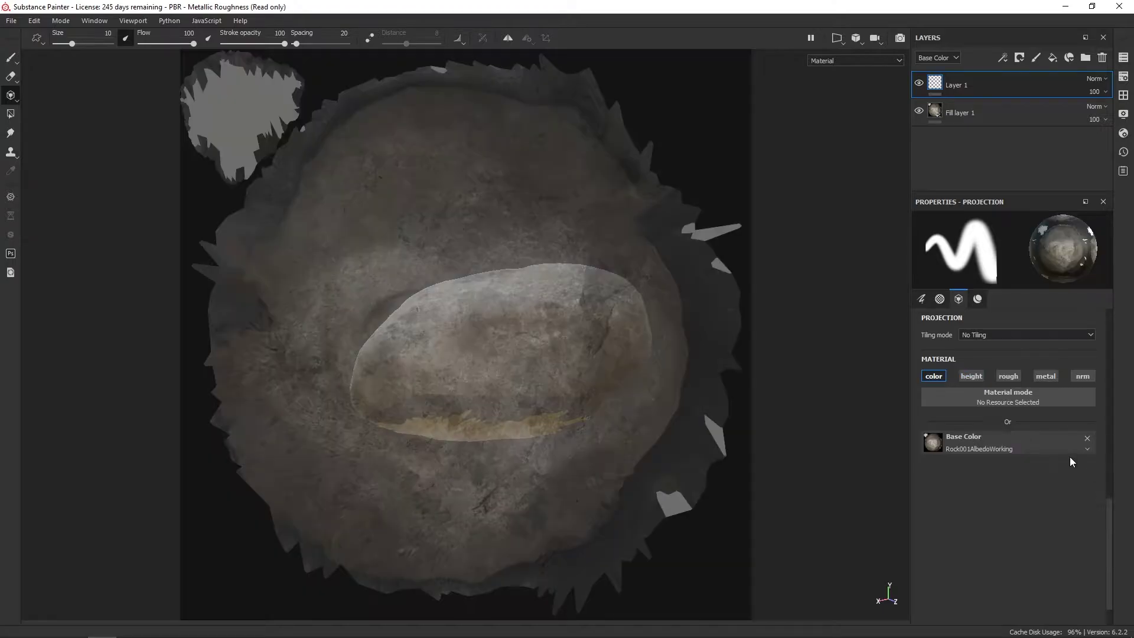
# Set the projection brush to flow 46 and size about 29, and enlarge the projected image over the rock's underside
pyautogui.keyDown('alt'); pyautogui.moveTo(520, 360); pyautogui.dragTo(509, 306); pyautogui.keyUp('alt')
pyautogui.keyDown('alt'); pyautogui.moveTo(509, 306); pyautogui.dragTo(957, 281, button='right'); pyautogui.keyUp('alt')
pyautogui.moveTo(567, 277)
pyautogui.keyDown('alt'); pyautogui.mouseDown()
pyautogui.moveTo(612, 258)
pyautogui.moveTo(591, 266)
pyautogui.moveTo(603, 189)
pyautogui.mouseUp(); pyautogui.keyUp('alt')
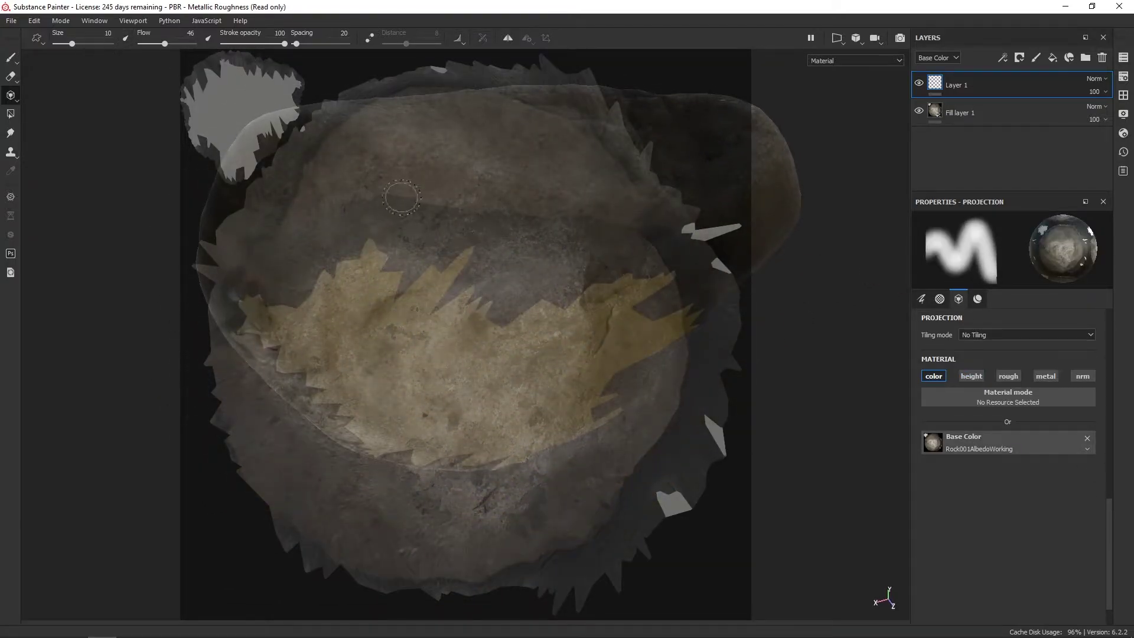
pyautogui.keyDown('alt'); pyautogui.moveTo(401, 197); pyautogui.dragTo(357, 185); pyautogui.keyUp('alt')
pyautogui.keyDown('alt'); pyautogui.moveTo(519, 195); pyautogui.dragTo(567, 213); pyautogui.keyUp('alt')
pyautogui.moveTo(567, 213); pyautogui.dragTo(796, 258, button='right')
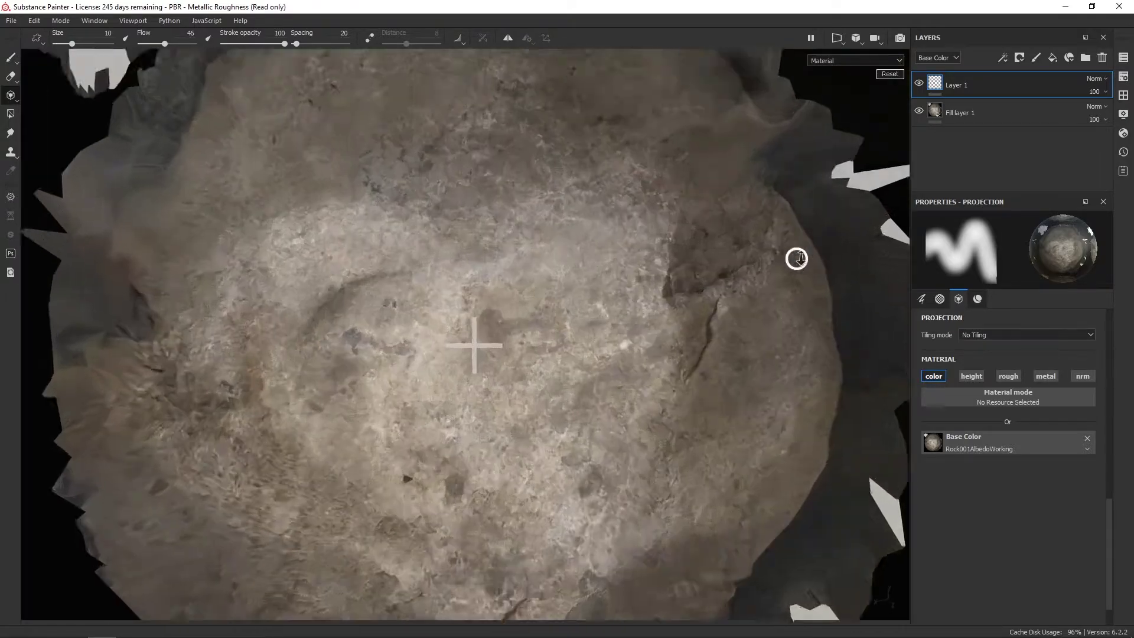
pyautogui.moveTo(797, 259)
pyautogui.keyDown('alt'); pyautogui.mouseDown()
pyautogui.moveTo(657, 327)
pyautogui.moveTo(501, 180)
pyautogui.mouseUp(); pyautogui.keyUp('alt')
pyautogui.click(72, 45)
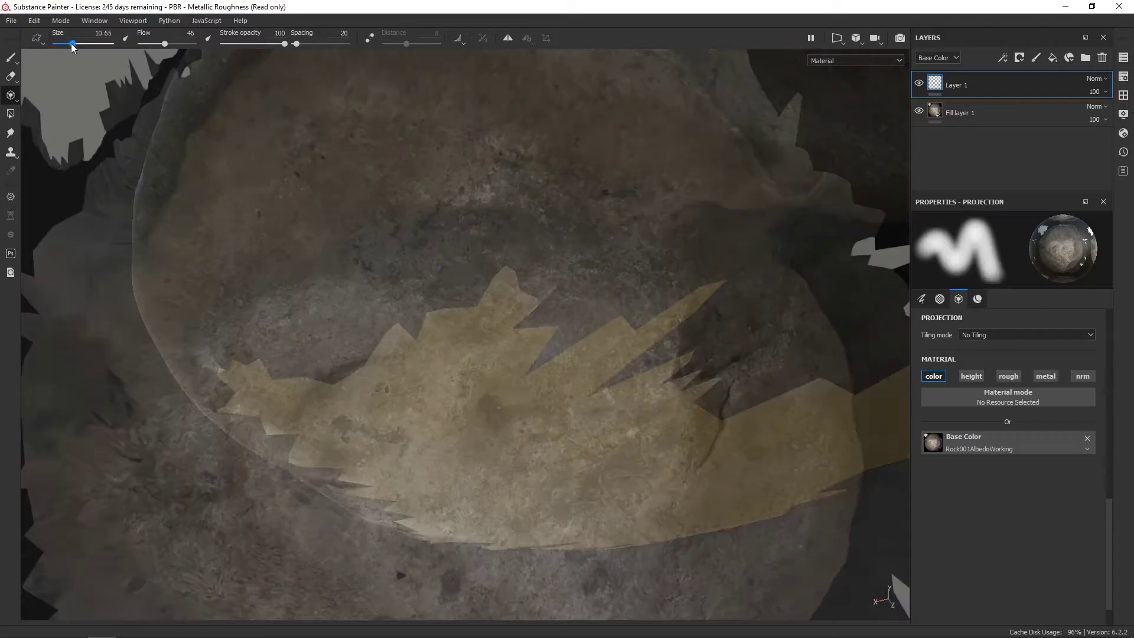
pyautogui.moveTo(72, 44); pyautogui.dragTo(85, 44)
# Paint the projected rock texture over the dark, blurry areas along the rock's lower side
pyautogui.keyDown('alt'); pyautogui.moveTo(358, 166); pyautogui.dragTo(508, 319); pyautogui.keyUp('alt')
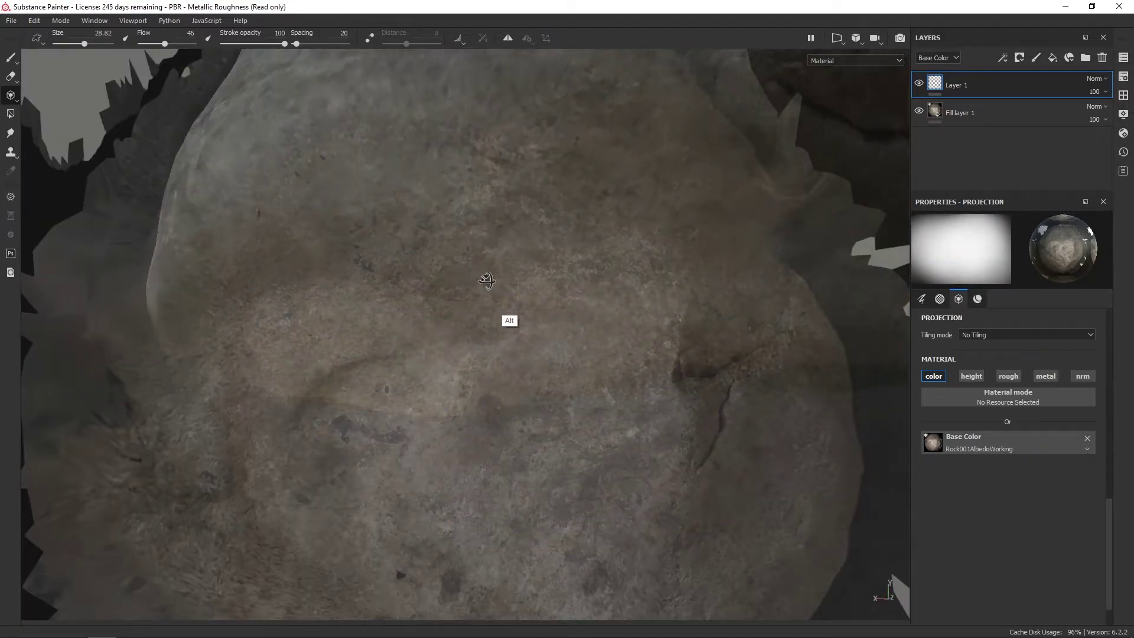
pyautogui.moveTo(594, 223)
pyautogui.keyDown('alt'); pyautogui.mouseDown()
pyautogui.moveTo(496, 246)
pyautogui.moveTo(577, 283)
pyautogui.moveTo(644, 272)
pyautogui.moveTo(488, 148)
pyautogui.mouseUp(); pyautogui.keyUp('alt')
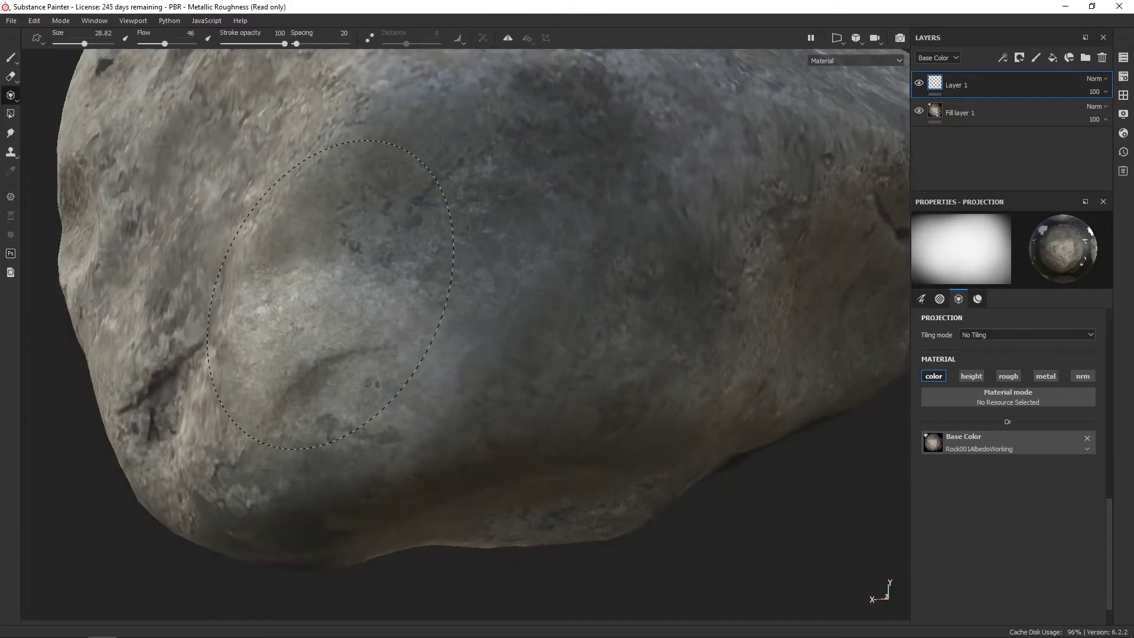
pyautogui.moveTo(330, 294)
pyautogui.keyDown('alt'); pyautogui.mouseDown()
pyautogui.moveTo(405, 309)
pyautogui.moveTo(304, 405)
pyautogui.moveTo(435, 342)
pyautogui.moveTo(513, 399)
pyautogui.moveTo(573, 311)
pyautogui.moveTo(524, 279)
pyautogui.moveTo(488, 370)
pyautogui.moveTo(492, 276)
pyautogui.moveTo(505, 289)
pyautogui.moveTo(410, 313)
pyautogui.moveTo(536, 307)
pyautogui.mouseUp(); pyautogui.keyUp('alt')
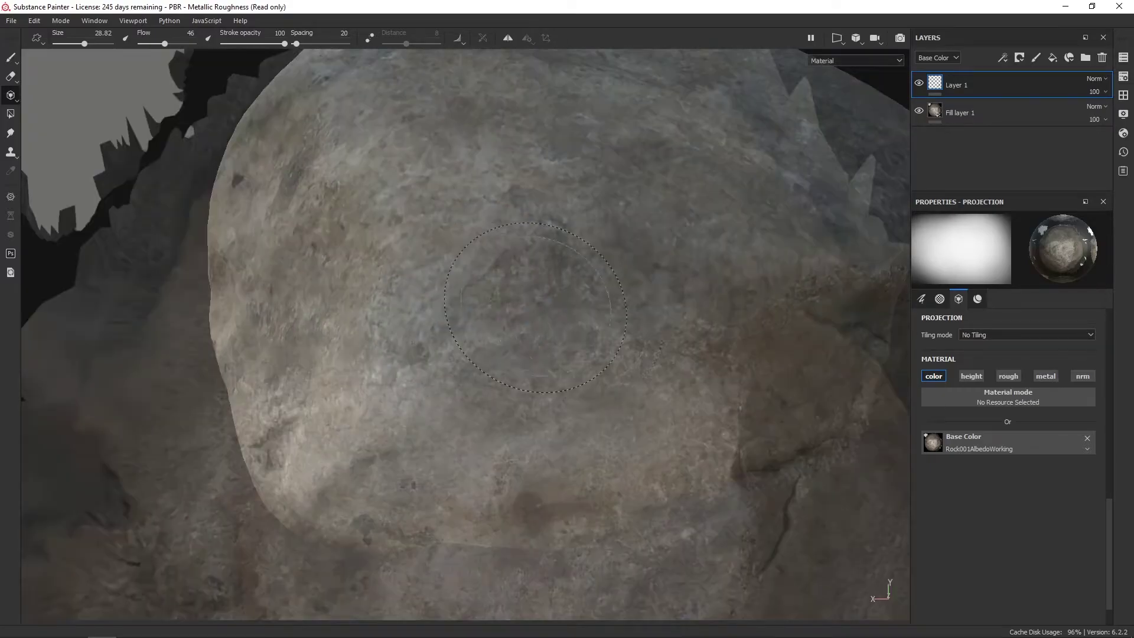
pyautogui.keyDown('alt'); pyautogui.moveTo(247, 298); pyautogui.dragTo(201, 296, button='right'); pyautogui.keyUp('alt')
pyautogui.moveTo(456, 267); pyautogui.dragTo(441, 264)
pyautogui.moveTo(615, 292)
pyautogui.keyDown('alt'); pyautogui.mouseDown()
pyautogui.moveTo(552, 339)
pyautogui.moveTo(414, 326)
pyautogui.mouseUp(); pyautogui.keyUp('alt')
pyautogui.keyDown('alt'); pyautogui.moveTo(511, 254); pyautogui.dragTo(537, 234, button='middle'); pyautogui.keyUp('alt')
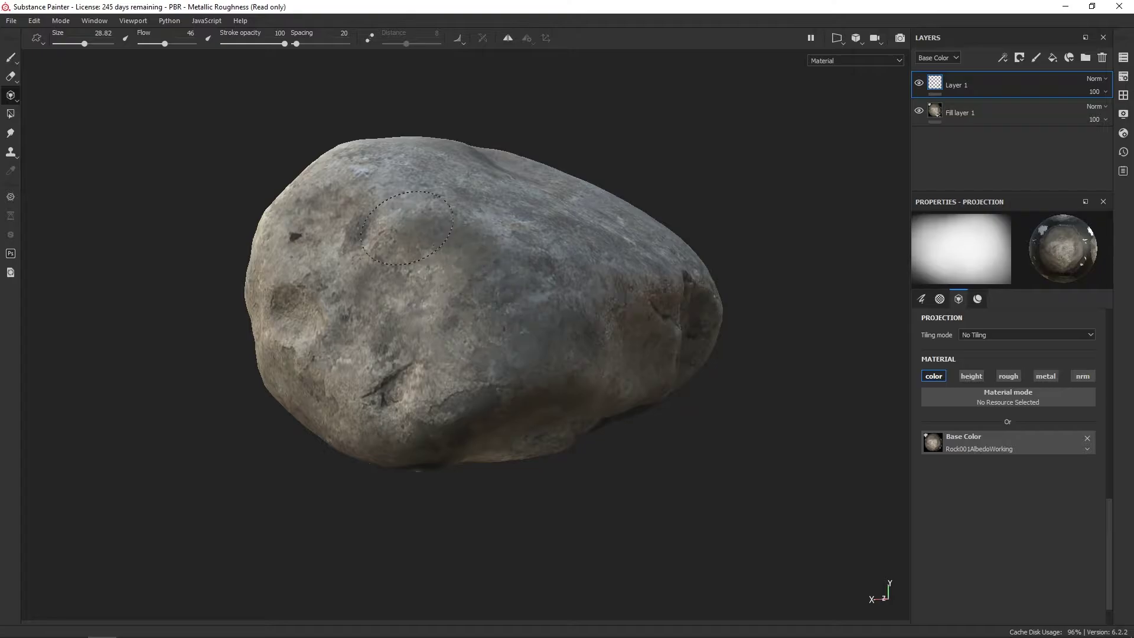
# Reduce the brush flow to 25 and paint projected rock texture over the dark rim beside the tan patch underneath
pyautogui.keyDown('alt'); pyautogui.moveTo(407, 228); pyautogui.dragTo(567, 300, button='right'); pyautogui.keyUp('alt')
pyautogui.moveTo(167, 47); pyautogui.dragTo(154, 47)
pyautogui.keyDown('alt'); pyautogui.moveTo(467, 228); pyautogui.dragTo(528, 260); pyautogui.keyUp('alt')
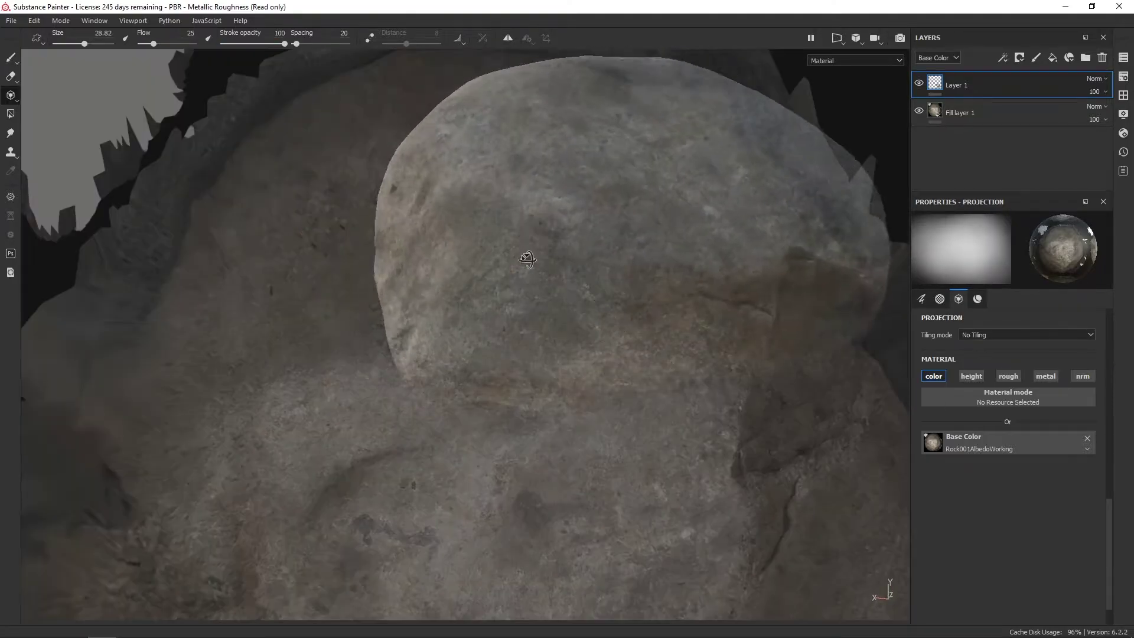
pyautogui.keyDown('alt'); pyautogui.moveTo(549, 288); pyautogui.dragTo(399, 200, button='right'); pyautogui.keyUp('alt')
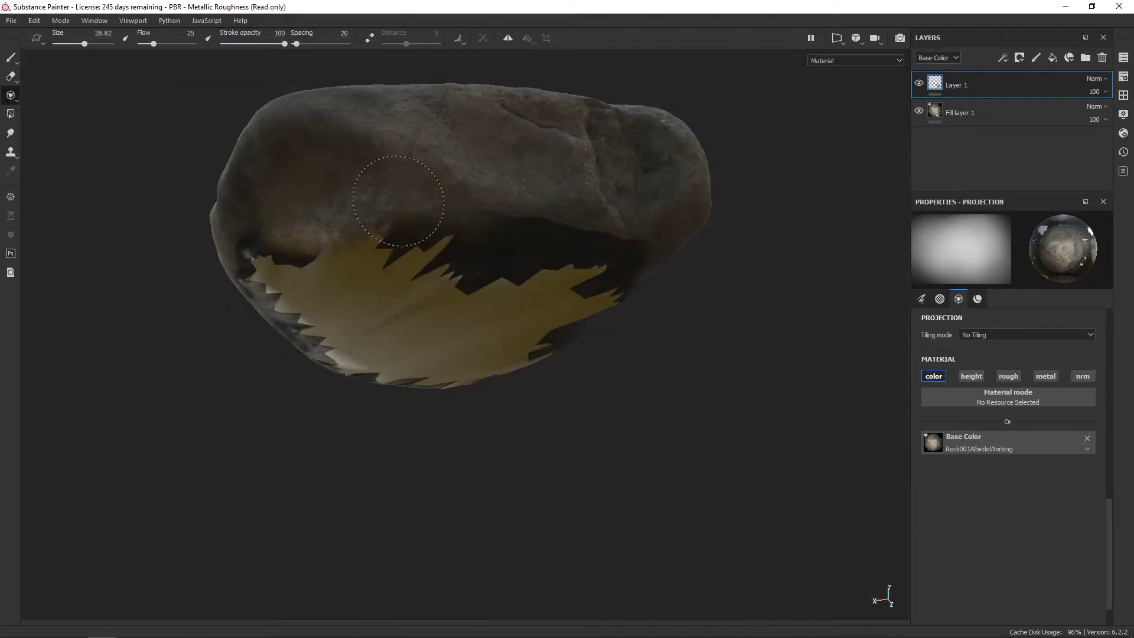
pyautogui.moveTo(370, 180); pyautogui.dragTo(425, 198)
pyautogui.moveTo(426, 201)
pyautogui.keyDown('alt'); pyautogui.mouseDown()
pyautogui.moveTo(347, 210)
pyautogui.moveTo(366, 242)
pyautogui.mouseUp(); pyautogui.keyUp('alt')
pyautogui.moveTo(443, 236)
pyautogui.mouseDown()
pyautogui.moveTo(524, 240)
pyautogui.moveTo(508, 245)
pyautogui.mouseUp()
pyautogui.moveTo(414, 254)
pyautogui.keyDown('alt'); pyautogui.mouseDown()
pyautogui.moveTo(474, 277)
pyautogui.moveTo(466, 265)
pyautogui.mouseUp(); pyautogui.keyUp('alt')
pyautogui.keyDown('alt'); pyautogui.moveTo(467, 265); pyautogui.dragTo(453, 243); pyautogui.keyUp('alt')
pyautogui.keyDown('alt'); pyautogui.moveTo(454, 242); pyautogui.dragTo(452, 231, button='middle'); pyautogui.keyUp('alt')
pyautogui.moveTo(467, 234)
pyautogui.mouseDown()
pyautogui.moveTo(507, 228)
pyautogui.moveTo(496, 251)
pyautogui.mouseUp()
# Continue projecting rock texture along the jagged border of the tan patch on the rock's underside
pyautogui.keyDown('alt'); pyautogui.moveTo(462, 257); pyautogui.dragTo(427, 248, button='middle'); pyautogui.keyUp('alt')
pyautogui.moveTo(413, 254)
pyautogui.mouseDown()
pyautogui.moveTo(342, 299)
pyautogui.moveTo(384, 245)
pyautogui.moveTo(466, 216)
pyautogui.mouseUp()
pyautogui.moveTo(502, 204)
pyautogui.keyDown('alt'); pyautogui.mouseDown()
pyautogui.moveTo(550, 197)
pyautogui.moveTo(576, 227)
pyautogui.mouseUp(); pyautogui.keyUp('alt')
pyautogui.moveTo(582, 233)
pyautogui.mouseDown()
pyautogui.moveTo(605, 255)
pyautogui.moveTo(579, 254)
pyautogui.mouseUp()
pyautogui.moveTo(532, 237)
pyautogui.keyDown('alt'); pyautogui.mouseDown()
pyautogui.moveTo(619, 213)
pyautogui.moveTo(520, 207)
pyautogui.mouseUp(); pyautogui.keyUp('alt')
pyautogui.moveTo(508, 207)
pyautogui.mouseDown()
pyautogui.moveTo(469, 202)
pyautogui.moveTo(591, 210)
pyautogui.moveTo(591, 236)
pyautogui.mouseUp()
pyautogui.keyDown('alt'); pyautogui.moveTo(591, 236); pyautogui.dragTo(548, 231); pyautogui.keyUp('alt')
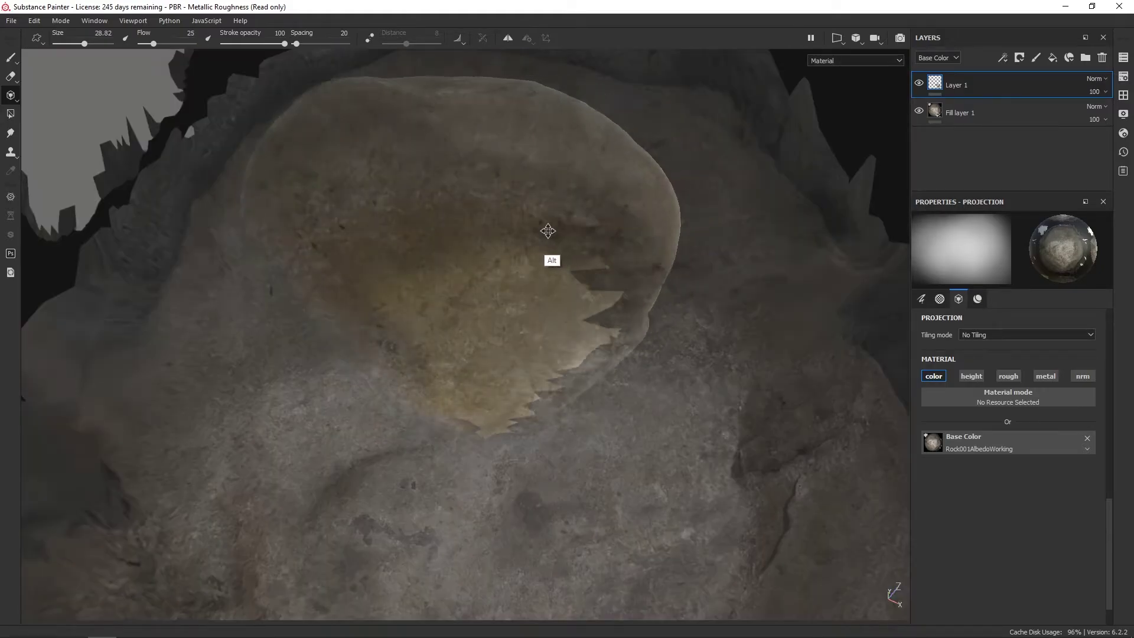
# Paint projected texture over the remaining jagged edges around the tan patch, working from several sides of the rock
pyautogui.keyDown('alt'); pyautogui.moveTo(467, 194); pyautogui.dragTo(632, 184, button='right'); pyautogui.keyUp('alt')
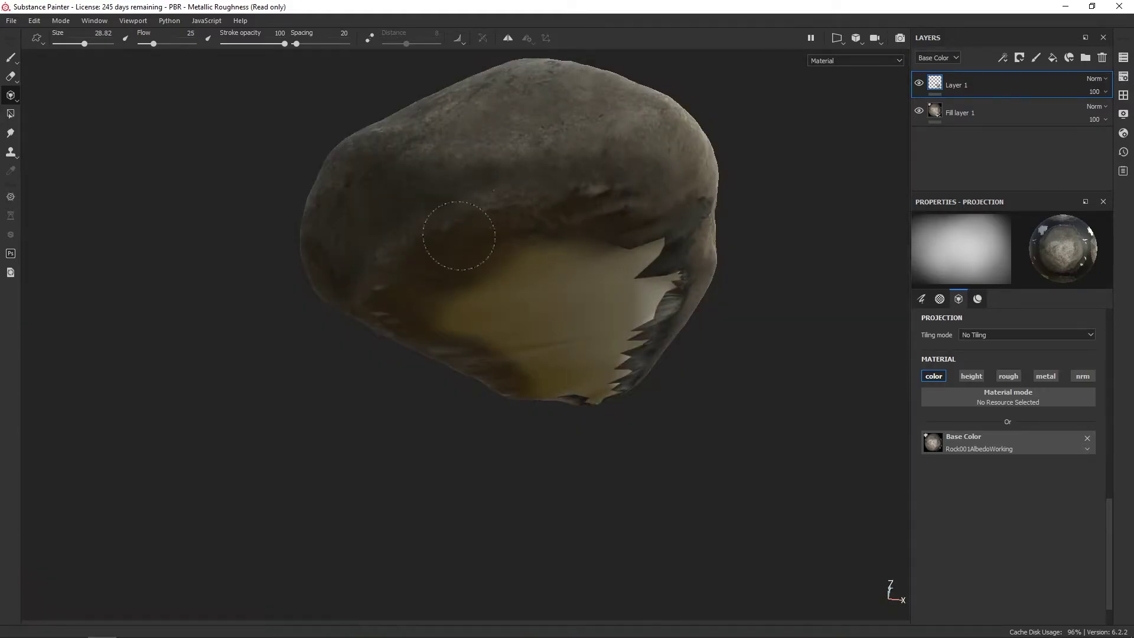
pyautogui.moveTo(460, 236); pyautogui.dragTo(449, 227)
pyautogui.keyDown('alt'); pyautogui.moveTo(440, 206); pyautogui.dragTo(496, 248); pyautogui.keyUp('alt')
pyautogui.moveTo(490, 236); pyautogui.dragTo(437, 233)
pyautogui.moveTo(437, 233)
pyautogui.keyDown('alt'); pyautogui.mouseDown()
pyautogui.moveTo(466, 239)
pyautogui.moveTo(392, 255)
pyautogui.moveTo(419, 254)
pyautogui.mouseUp(); pyautogui.keyUp('alt')
pyautogui.keyDown('alt'); pyautogui.moveTo(432, 236); pyautogui.dragTo(496, 232); pyautogui.keyUp('alt')
pyautogui.moveTo(484, 237)
pyautogui.mouseDown()
pyautogui.moveTo(473, 242)
pyautogui.moveTo(520, 233)
pyautogui.mouseUp()
pyautogui.moveTo(514, 233)
pyautogui.mouseDown()
pyautogui.moveTo(503, 236)
pyautogui.moveTo(520, 240)
pyautogui.mouseUp()
pyautogui.moveTo(525, 236)
pyautogui.keyDown('alt'); pyautogui.mouseDown()
pyautogui.moveTo(575, 237)
pyautogui.moveTo(476, 292)
pyautogui.mouseUp(); pyautogui.keyUp('alt')
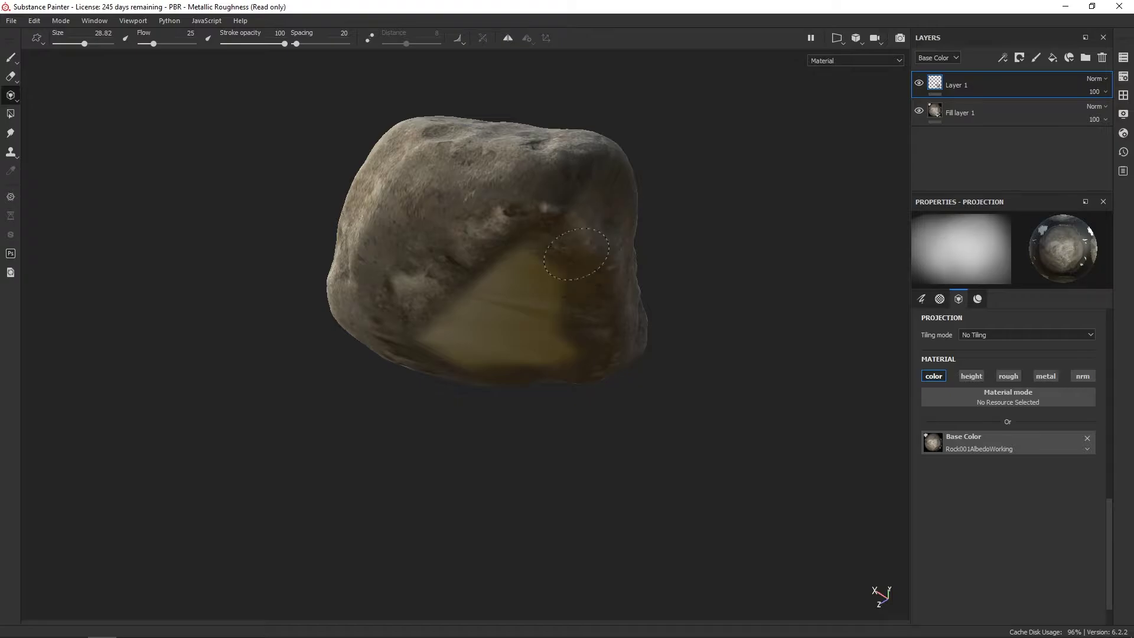
# Cover the center of the tan patch on the rock's underside with projected rock texture
pyautogui.moveTo(577, 254); pyautogui.dragTo(532, 290)
pyautogui.keyDown('alt'); pyautogui.moveTo(506, 339); pyautogui.dragTo(482, 280); pyautogui.keyUp('alt')
pyautogui.moveTo(478, 206); pyautogui.dragTo(419, 198)
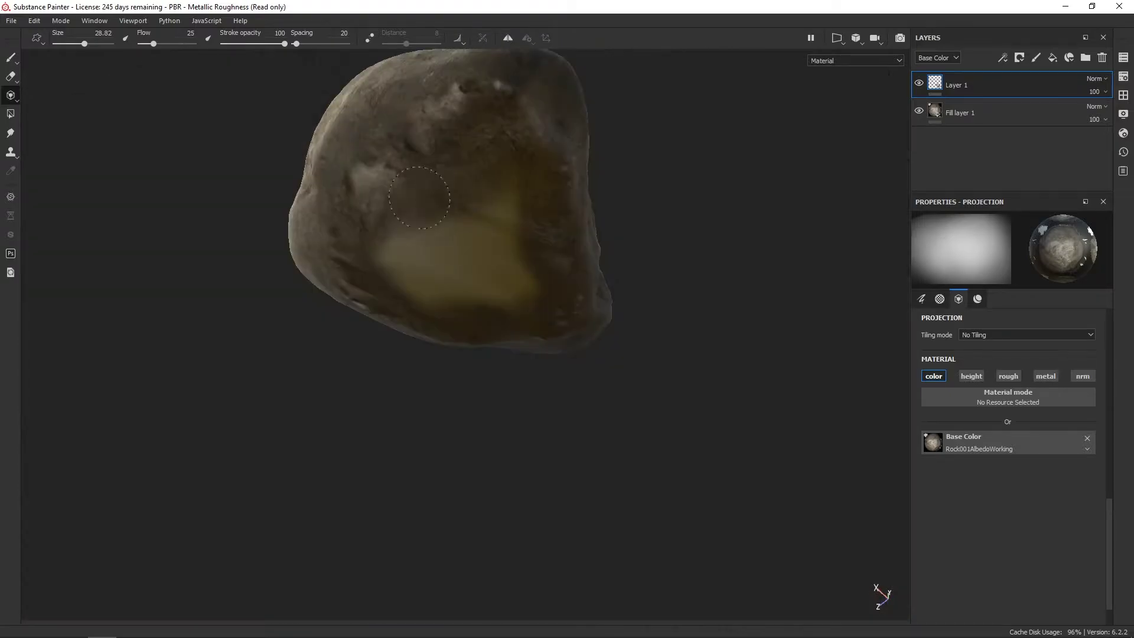
pyautogui.moveTo(475, 272); pyautogui.dragTo(463, 263)
pyautogui.moveTo(467, 257)
pyautogui.keyDown('alt'); pyautogui.mouseDown()
pyautogui.moveTo(522, 241)
pyautogui.moveTo(476, 241)
pyautogui.mouseUp(); pyautogui.keyUp('alt')
pyautogui.moveTo(474, 238)
pyautogui.keyDown('alt'); pyautogui.mouseDown()
pyautogui.moveTo(508, 231)
pyautogui.moveTo(414, 260)
pyautogui.mouseUp(); pyautogui.keyUp('alt')
pyautogui.keyDown('alt'); pyautogui.moveTo(381, 271); pyautogui.dragTo(464, 263); pyautogui.keyUp('alt')
pyautogui.moveTo(463, 263); pyautogui.dragTo(408, 256)
pyautogui.keyDown('alt'); pyautogui.moveTo(408, 257); pyautogui.dragTo(461, 242); pyautogui.keyUp('alt')
pyautogui.moveTo(460, 243)
pyautogui.mouseDown()
pyautogui.moveTo(425, 237)
pyautogui.moveTo(473, 228)
pyautogui.mouseUp()
pyautogui.moveTo(473, 228); pyautogui.dragTo(460, 237)
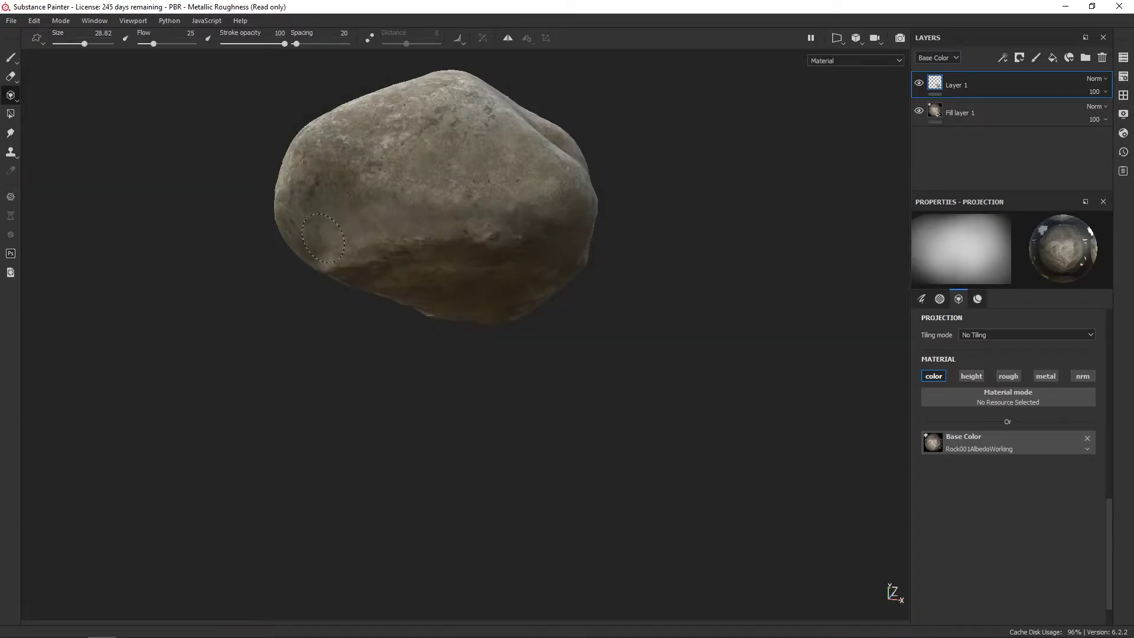
# Touch up the transition between the rock's underside and its sides with projected texture under changed lighting
pyautogui.moveTo(323, 238)
pyautogui.keyDown('alt'); pyautogui.mouseDown()
pyautogui.moveTo(476, 218)
pyautogui.moveTo(416, 205)
pyautogui.mouseUp(); pyautogui.keyUp('alt')
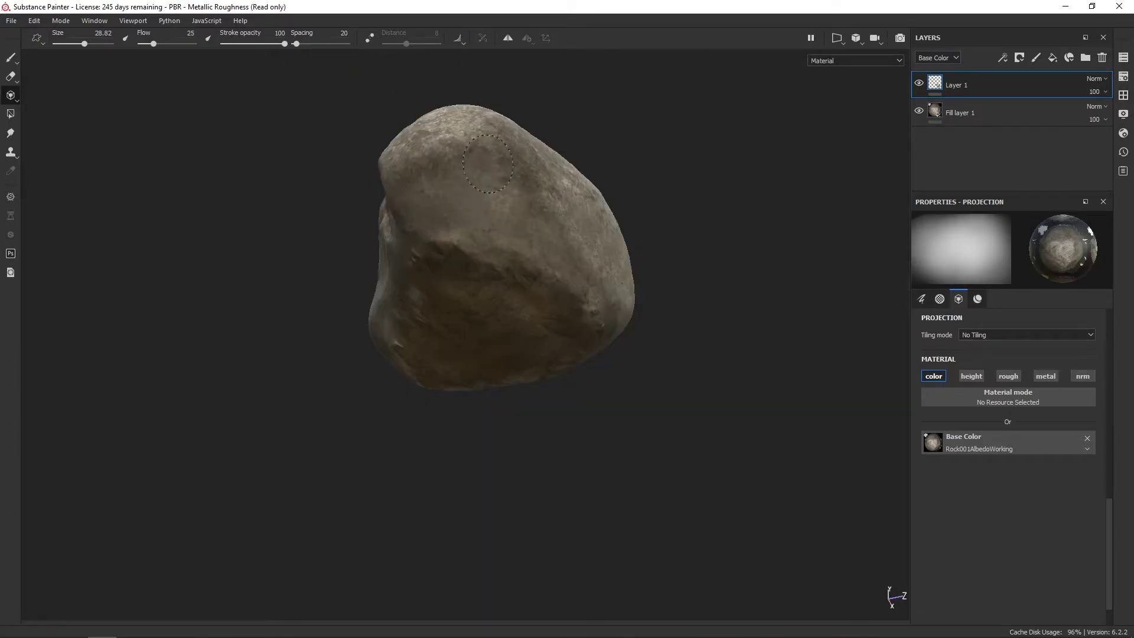
pyautogui.keyDown('alt'); pyautogui.moveTo(489, 164); pyautogui.dragTo(402, 201); pyautogui.keyUp('alt')
pyautogui.keyDown('alt'); pyautogui.moveTo(502, 242); pyautogui.dragTo(476, 257); pyautogui.keyUp('alt')
pyautogui.moveTo(431, 247)
pyautogui.keyDown('shift'); pyautogui.mouseDown(button='right')
pyautogui.moveTo(315, 244)
pyautogui.moveTo(481, 239)
pyautogui.mouseUp(button='right'); pyautogui.keyUp('shift')
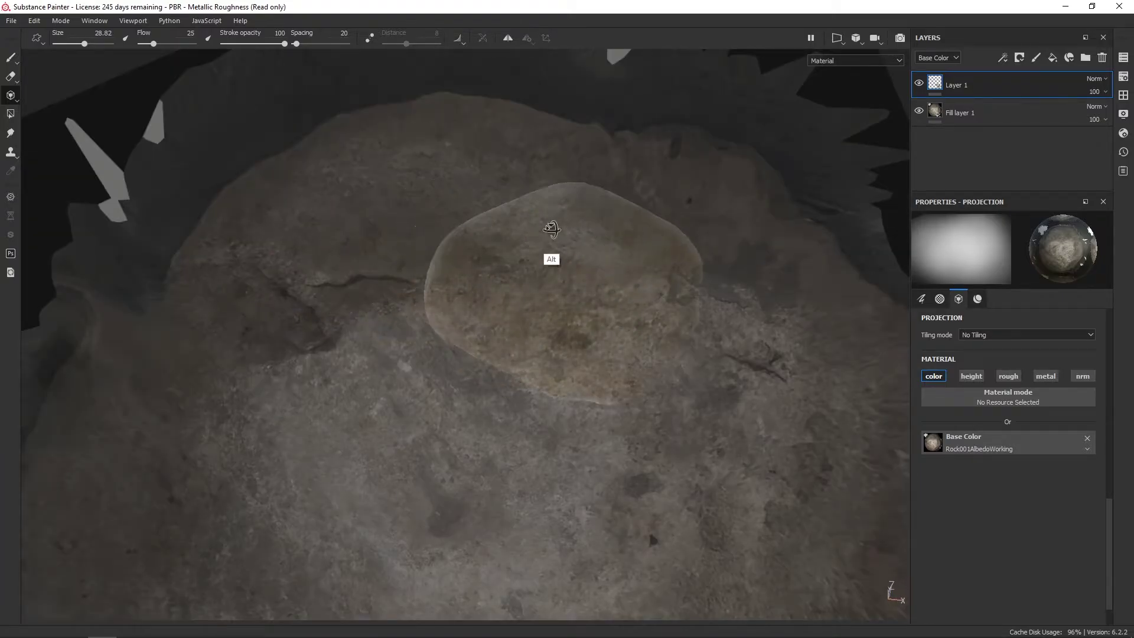
pyautogui.moveTo(552, 229)
pyautogui.keyDown('alt'); pyautogui.mouseDown()
pyautogui.moveTo(473, 228)
pyautogui.moveTo(512, 208)
pyautogui.mouseUp(); pyautogui.keyUp('alt')
pyautogui.keyDown('alt'); pyautogui.moveTo(461, 243); pyautogui.dragTo(507, 249); pyautogui.keyUp('alt')
pyautogui.moveTo(467, 230); pyautogui.dragTo(446, 229)
pyautogui.keyDown('alt'); pyautogui.moveTo(402, 254); pyautogui.dragTo(435, 261); pyautogui.keyUp('alt')
# Switch to the Paint tool and examine the painted rock from all sides under rotated lighting
pyautogui.click(10, 58)
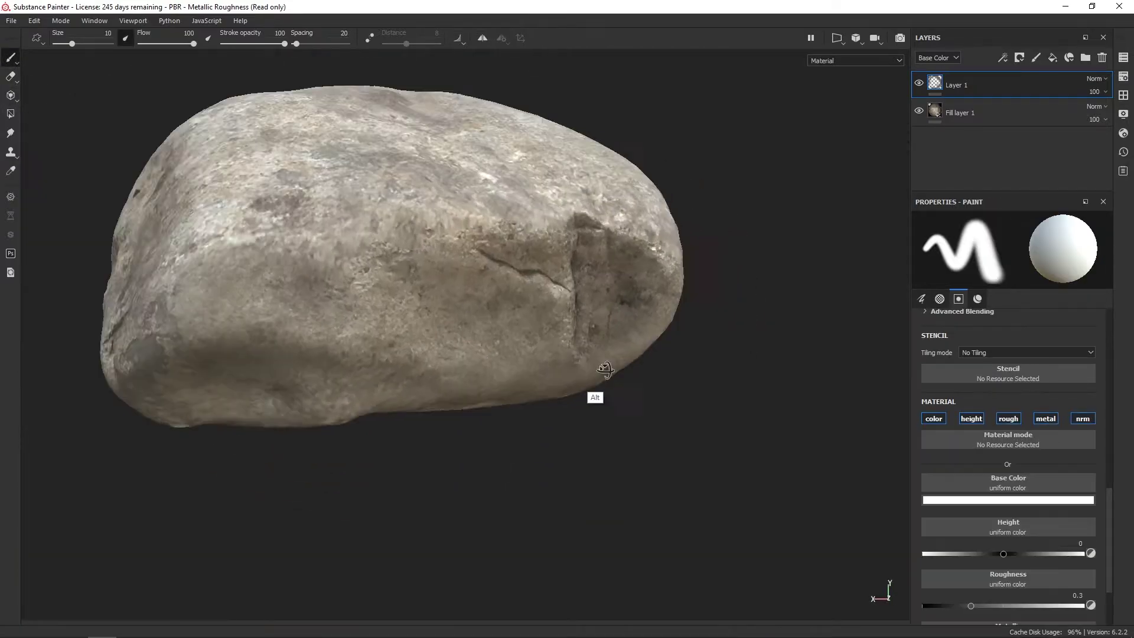
pyautogui.moveTo(597, 369)
pyautogui.keyDown('alt'); pyautogui.mouseDown()
pyautogui.moveTo(329, 260)
pyautogui.moveTo(806, 230)
pyautogui.mouseUp(); pyautogui.keyUp('alt')
pyautogui.keyDown('shift'); pyautogui.moveTo(709, 231); pyautogui.dragTo(615, 230, button='right'); pyautogui.keyUp('shift')
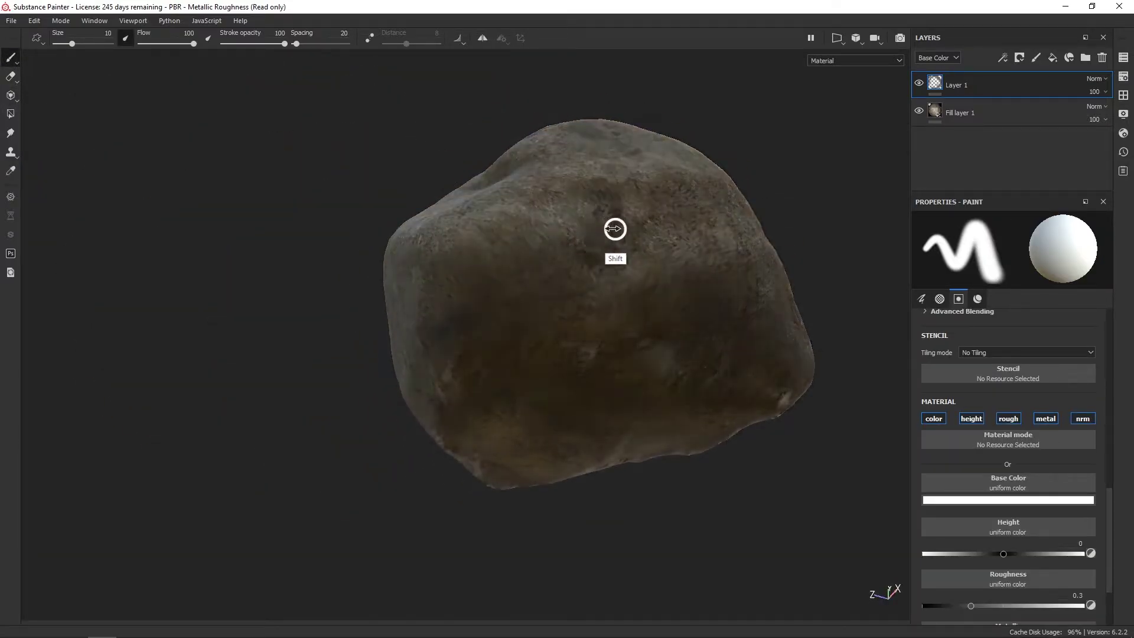
pyautogui.keyDown('alt'); pyautogui.moveTo(490, 236); pyautogui.dragTo(567, 255); pyautogui.keyUp('alt')
pyautogui.keyDown('shift'); pyautogui.moveTo(608, 242); pyautogui.dragTo(573, 245, button='right'); pyautogui.keyUp('shift')
pyautogui.keyDown('alt'); pyautogui.keyDown('shift'); pyautogui.moveTo(573, 245); pyautogui.dragTo(598, 258); pyautogui.keyUp('shift'); pyautogui.keyUp('alt')
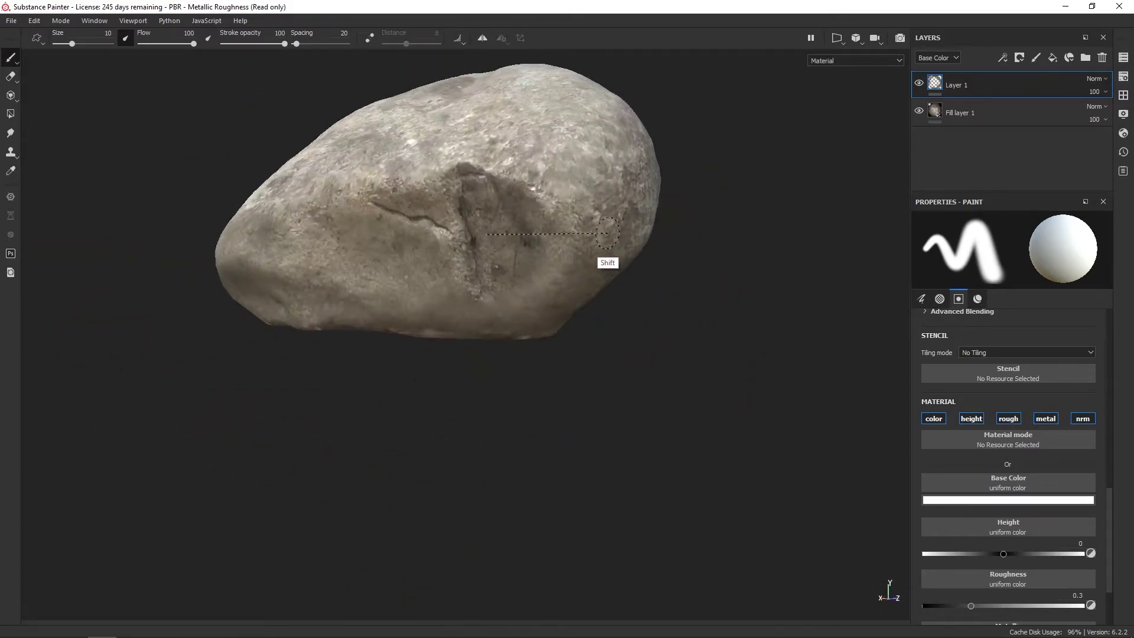
pyautogui.keyDown('shift'); pyautogui.moveTo(598, 258); pyautogui.dragTo(605, 246, button='right'); pyautogui.keyUp('shift')
pyautogui.keyDown('alt'); pyautogui.moveTo(531, 251); pyautogui.dragTo(567, 258); pyautogui.keyUp('alt')
pyautogui.keyDown('shift'); pyautogui.moveTo(568, 258); pyautogui.dragTo(547, 258, button='right'); pyautogui.keyUp('shift')
pyautogui.keyDown('alt'); pyautogui.moveTo(514, 248); pyautogui.dragTo(440, 266); pyautogui.keyUp('alt')
# Return to the Projection tool, reposition the projected image and paint over the dark area beside the rock's vertical crack
pyautogui.click(11, 115)
pyautogui.click(10, 96)
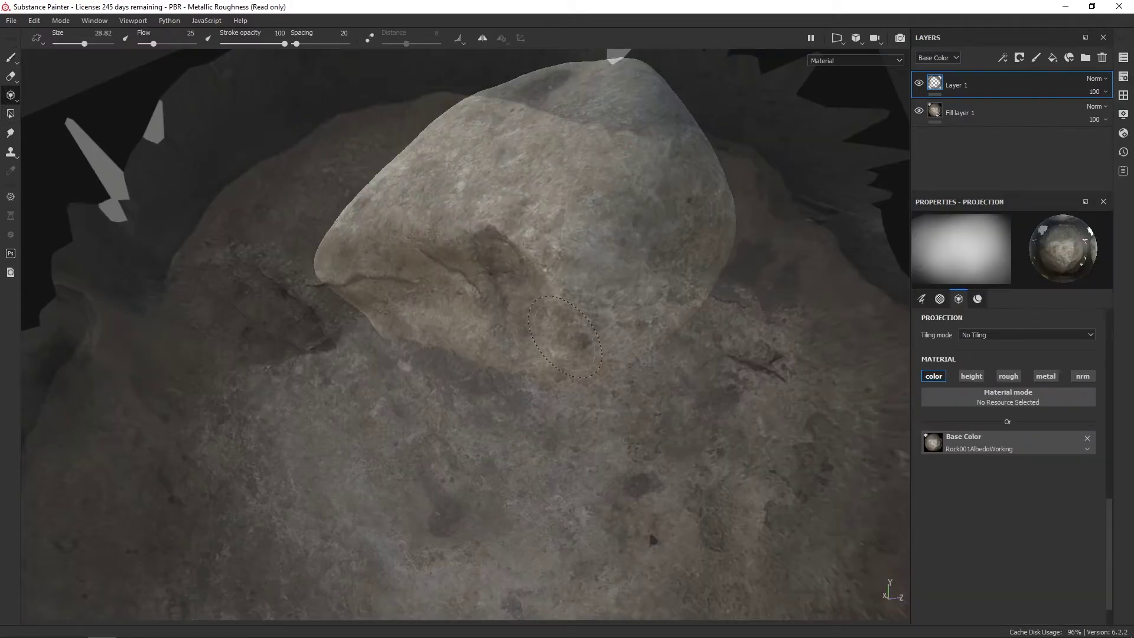
pyautogui.keyDown('alt'); pyautogui.moveTo(558, 354); pyautogui.dragTo(523, 417, button='middle'); pyautogui.keyUp('alt')
pyautogui.moveTo(502, 283); pyautogui.dragTo(552, 281, button='right')
pyautogui.moveTo(552, 281); pyautogui.dragTo(570, 243, button='middle')
pyautogui.keyDown('alt'); pyautogui.moveTo(570, 243); pyautogui.dragTo(560, 290); pyautogui.keyUp('alt')
pyautogui.keyDown('alt'); pyautogui.moveTo(561, 290); pyautogui.dragTo(612, 242, button='middle'); pyautogui.keyUp('alt')
pyautogui.moveTo(560, 311); pyautogui.dragTo(563, 337)
# Set the projection brush to size 14.36 and flow 10, and softly blend the area around the vertical crack
pyautogui.moveTo(84, 44); pyautogui.dragTo(75, 44)
pyautogui.moveTo(153, 43); pyautogui.dragTo(146, 44)
pyautogui.moveTo(560, 299); pyautogui.dragTo(562, 308)
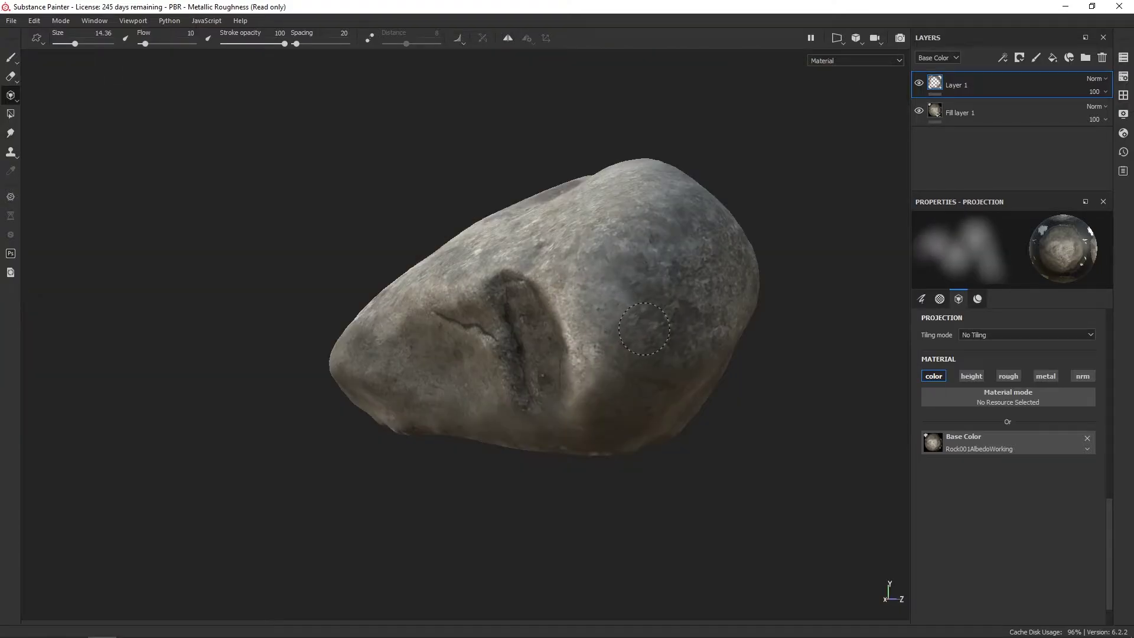
pyautogui.keyDown('alt'); pyautogui.moveTo(643, 334); pyautogui.dragTo(576, 319); pyautogui.keyUp('alt')
pyautogui.moveTo(597, 319); pyautogui.dragTo(615, 329)
pyautogui.keyDown('alt'); pyautogui.moveTo(682, 305); pyautogui.dragTo(608, 235); pyautogui.keyUp('alt')
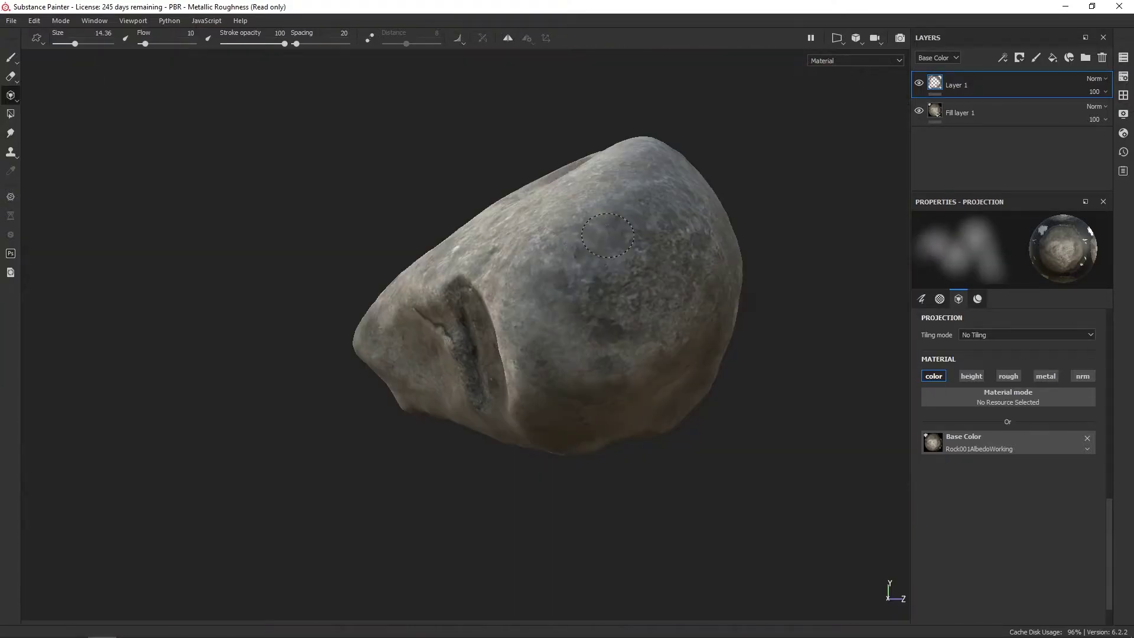
pyautogui.keyDown('alt'); pyautogui.moveTo(657, 303); pyautogui.dragTo(654, 220); pyautogui.keyUp('alt')
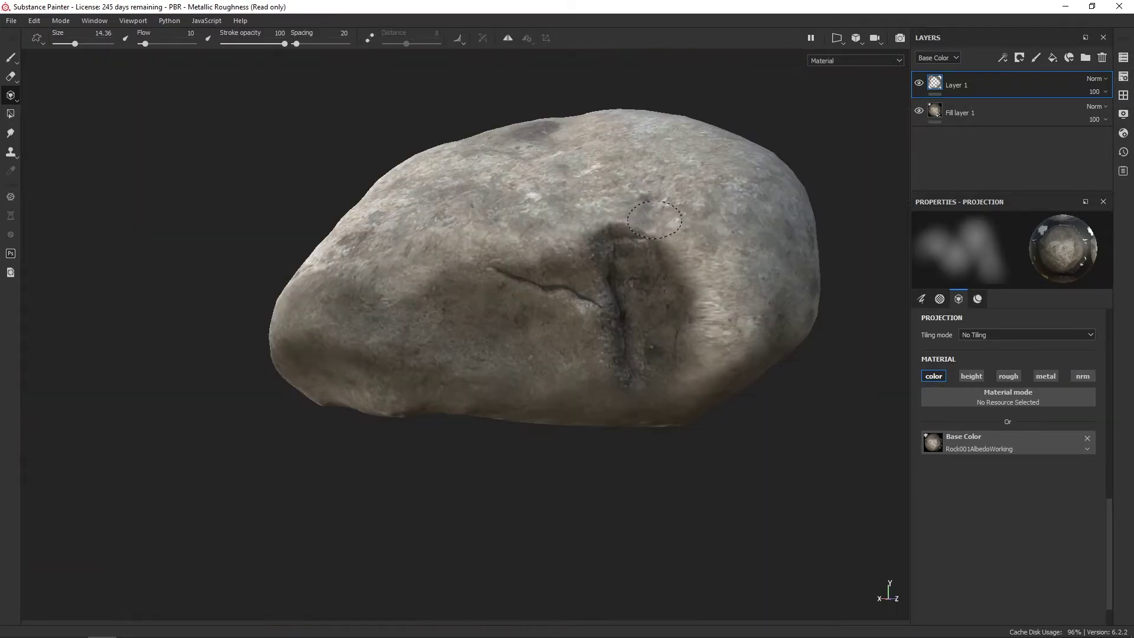
# Blend the lower end of the crack and the surrounding rock surface with light strokes of projected texture
pyautogui.moveTo(675, 391); pyautogui.dragTo(679, 369)
pyautogui.moveTo(686, 354)
pyautogui.keyDown('alt'); pyautogui.mouseDown()
pyautogui.moveTo(711, 311)
pyautogui.moveTo(443, 458)
pyautogui.moveTo(542, 323)
pyautogui.moveTo(658, 287)
pyautogui.moveTo(615, 353)
pyautogui.mouseUp(); pyautogui.keyUp('alt')
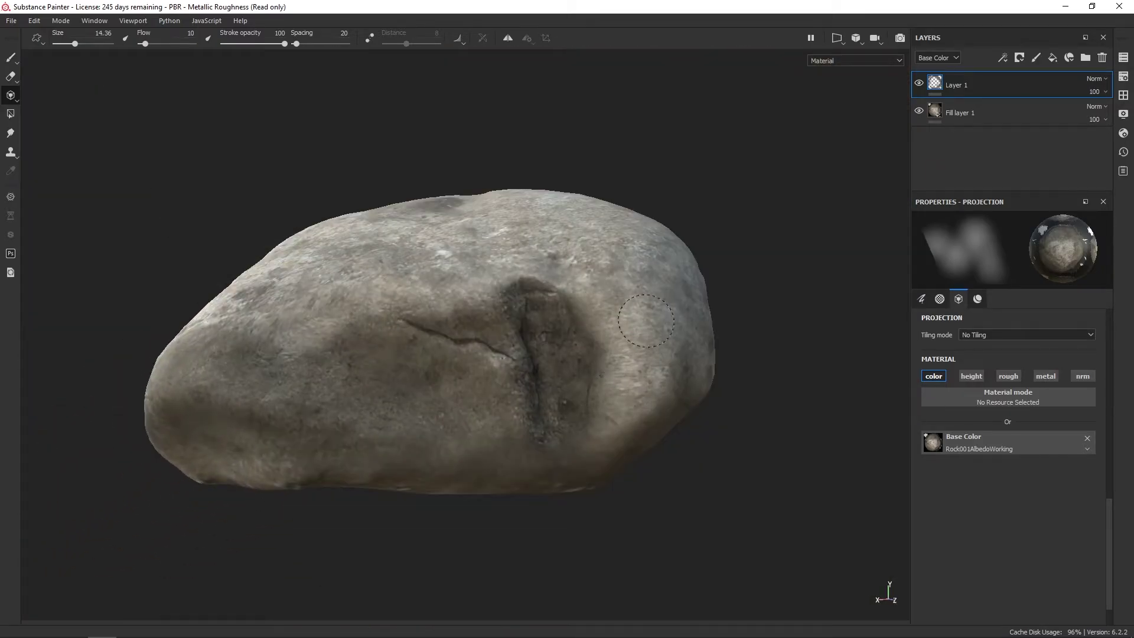
pyautogui.moveTo(588, 444); pyautogui.dragTo(597, 436)
pyautogui.moveTo(598, 431)
pyautogui.keyDown('alt'); pyautogui.mouseDown()
pyautogui.moveTo(610, 303)
pyautogui.moveTo(590, 235)
pyautogui.mouseUp(); pyautogui.keyUp('alt')
pyautogui.moveTo(567, 249)
pyautogui.mouseDown()
pyautogui.moveTo(541, 284)
pyautogui.moveTo(566, 331)
pyautogui.mouseUp()
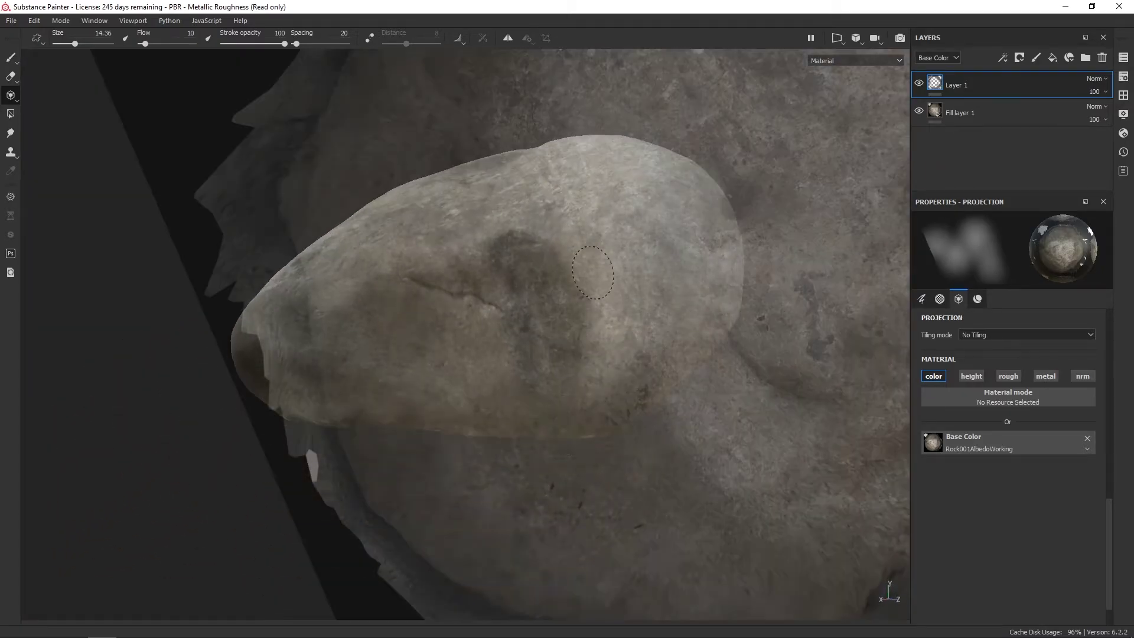
pyautogui.moveTo(566, 204)
pyautogui.mouseDown()
pyautogui.moveTo(542, 239)
pyautogui.moveTo(669, 255)
pyautogui.mouseUp()
pyautogui.moveTo(532, 266); pyautogui.dragTo(427, 306)
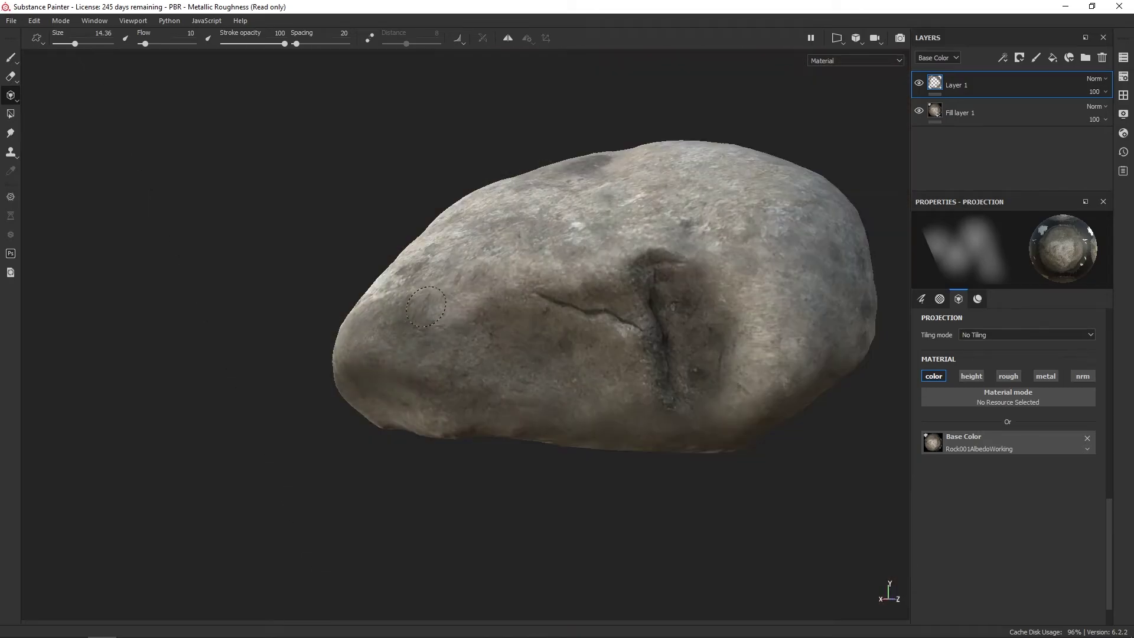
pyautogui.keyDown('alt'); pyautogui.moveTo(487, 279); pyautogui.dragTo(502, 291); pyautogui.keyUp('alt')
# Switch to the Paint tool and examine the rock's sides and underside for remaining discolored areas
pyautogui.click(10, 58)
pyautogui.moveTo(417, 211)
pyautogui.keyDown('alt'); pyautogui.mouseDown()
pyautogui.moveTo(496, 195)
pyautogui.moveTo(553, 161)
pyautogui.moveTo(509, 227)
pyautogui.moveTo(618, 254)
pyautogui.mouseUp(); pyautogui.keyUp('alt')
pyautogui.keyDown('alt'); pyautogui.moveTo(472, 253); pyautogui.dragTo(739, 254, button='middle'); pyautogui.keyUp('alt')
pyautogui.keyDown('alt'); pyautogui.moveTo(449, 251); pyautogui.dragTo(352, 248, button='right'); pyautogui.keyUp('alt')
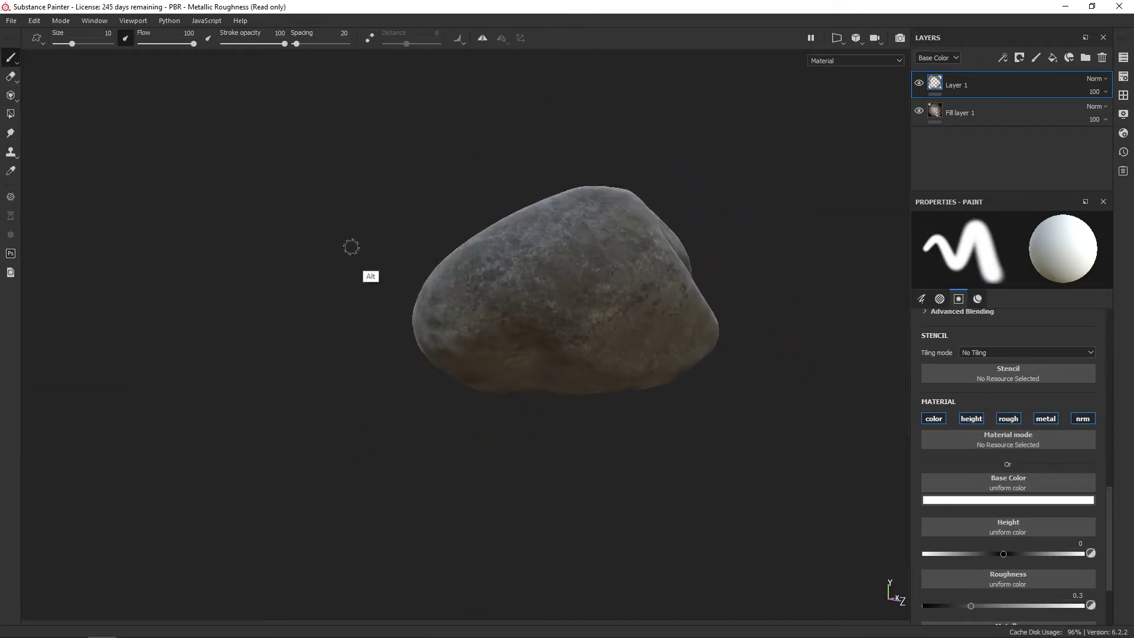
pyautogui.keyDown('alt'); pyautogui.moveTo(352, 248); pyautogui.dragTo(631, 298); pyautogui.keyUp('alt')
pyautogui.keyDown('alt'); pyautogui.moveTo(631, 298); pyautogui.dragTo(668, 291, button='right'); pyautogui.keyUp('alt')
pyautogui.keyDown('alt'); pyautogui.moveTo(631, 298); pyautogui.dragTo(628, 244); pyautogui.keyUp('alt')
pyautogui.click(1109, 63)
pyautogui.click(1053, 58)
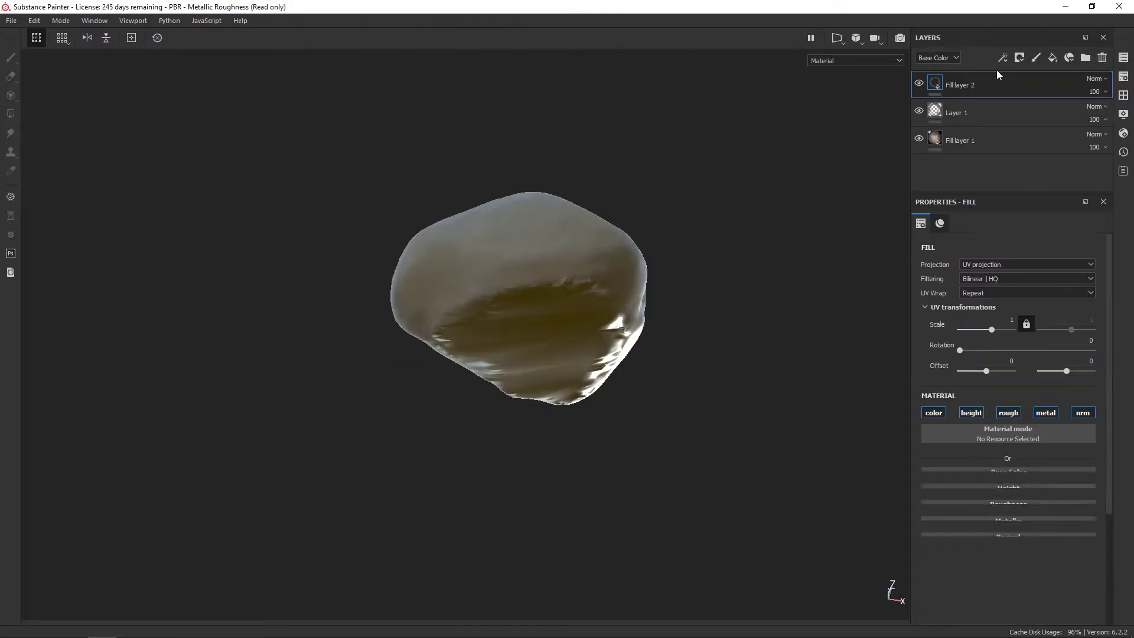
pyautogui.click(1020, 58)
pyautogui.click(1029, 88)
pyautogui.click(1003, 58)
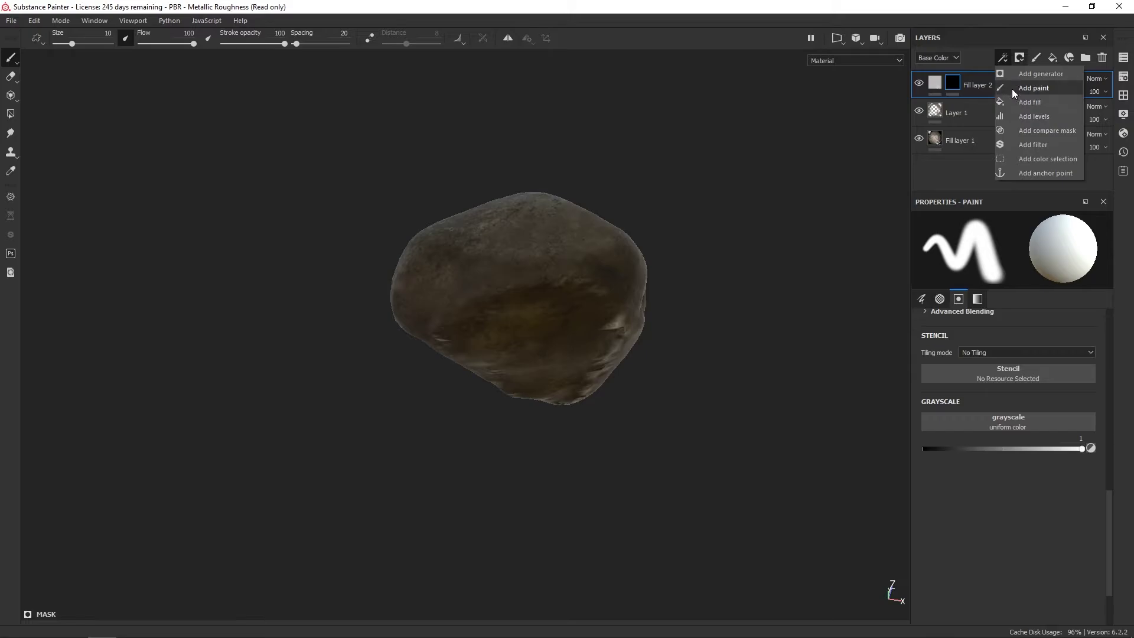
pyautogui.click(1102, 59)
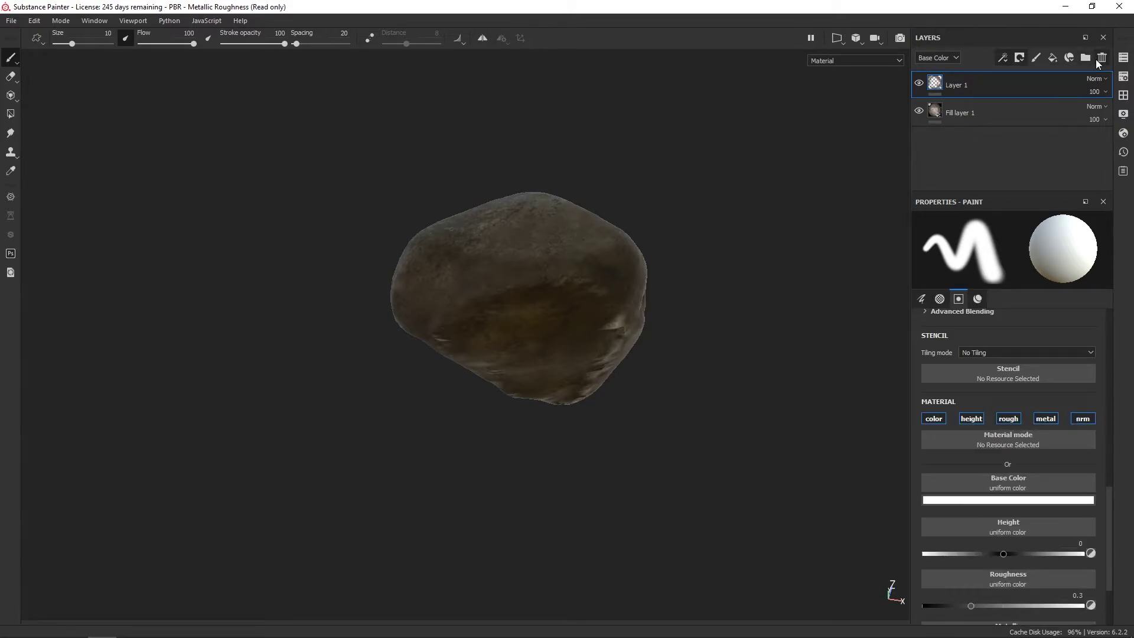
# Add a second paint layer above Layer 1 and leave only the color channel enabled for painting
pyautogui.click(1038, 59)
pyautogui.click(973, 419)
pyautogui.click(1007, 418)
pyautogui.click(1046, 418)
pyautogui.click(1083, 418)
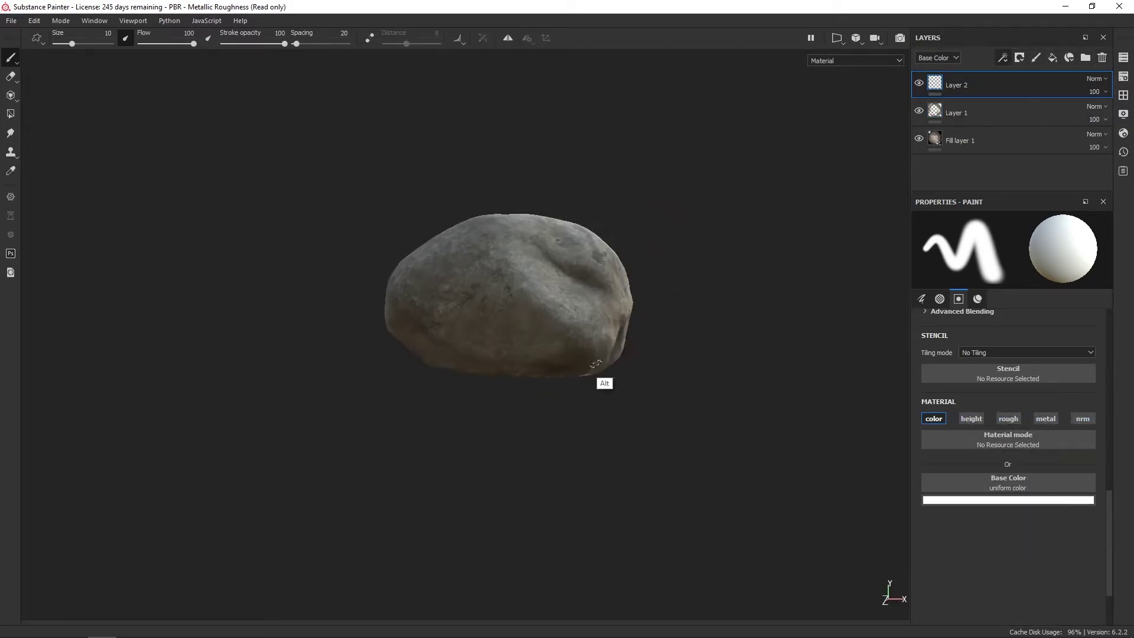
# Sample a dark brown base color from the rock and set the brush to size 16, flow 25 and stroke opacity 40
pyautogui.click(997, 500)
pyautogui.moveTo(1025, 364)
pyautogui.mouseDown()
pyautogui.moveTo(512, 351)
pyautogui.moveTo(497, 328)
pyautogui.moveTo(484, 335)
pyautogui.mouseUp()
pyautogui.click(153, 43)
pyautogui.click(248, 43)
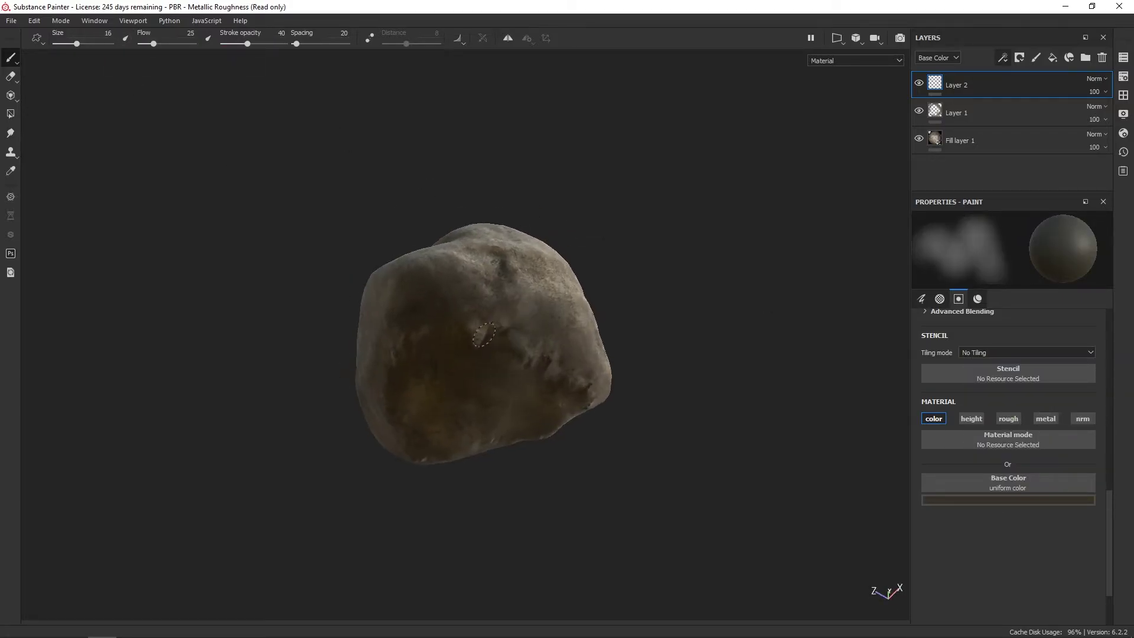
# Choose the Dirt 1 brush from the shelf's brush presets
pyautogui.click(1123, 95)
pyautogui.click(728, 173)
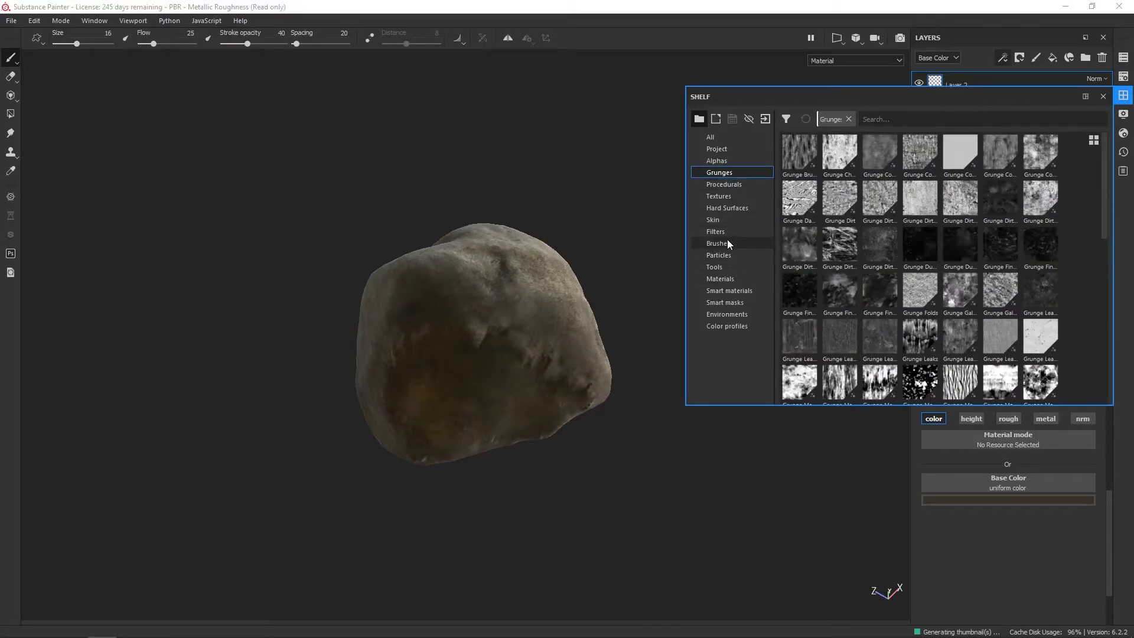
pyautogui.click(726, 242)
pyautogui.click(872, 370)
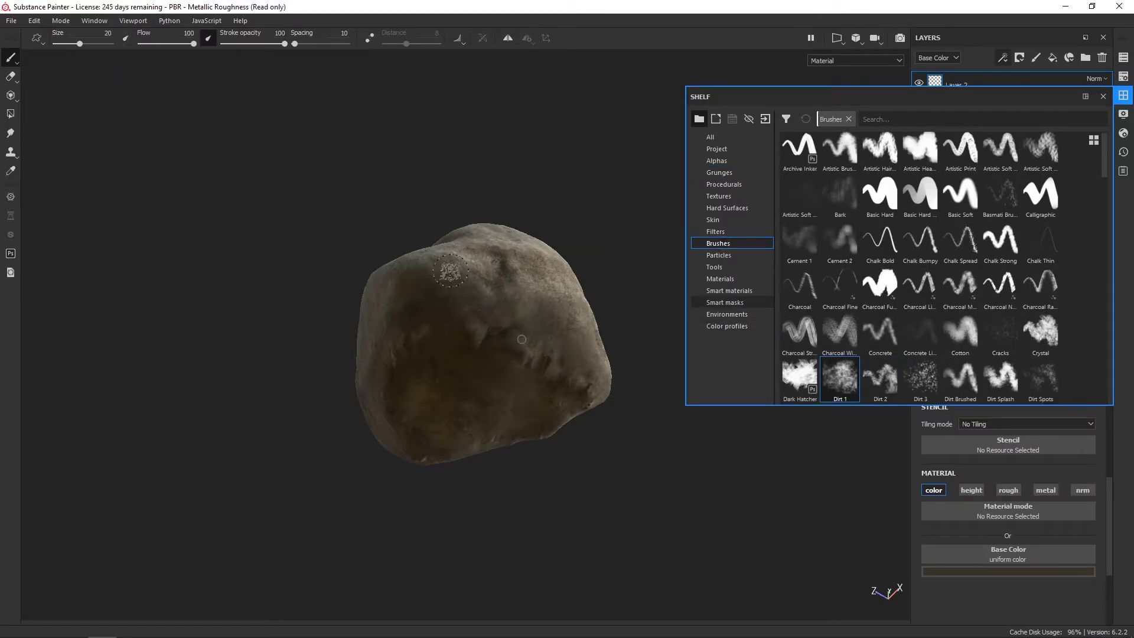
# Sample a dark rock color and paint over the upper part of the brown underside with brush size 33.52
pyautogui.scroll(3, 595, 354)
pyautogui.press('p')
pyautogui.click(595, 354)
pyautogui.moveTo(510, 322); pyautogui.dragTo(473, 343)
pyautogui.keyDown('alt'); pyautogui.moveTo(566, 366); pyautogui.dragTo(456, 250); pyautogui.keyUp('alt')
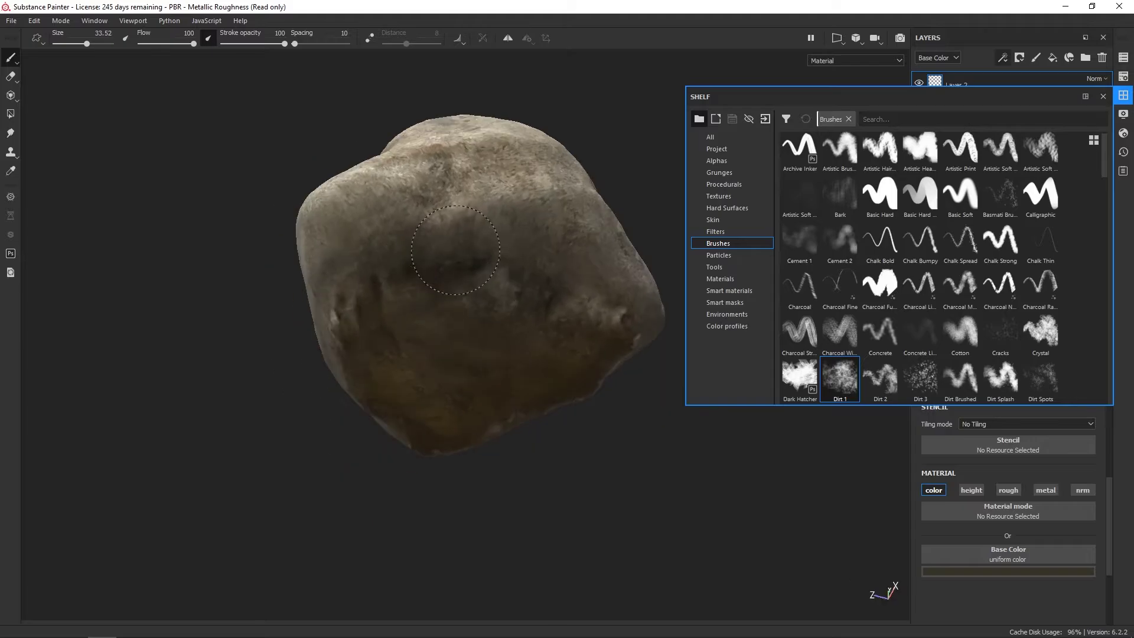
pyautogui.click(1124, 95)
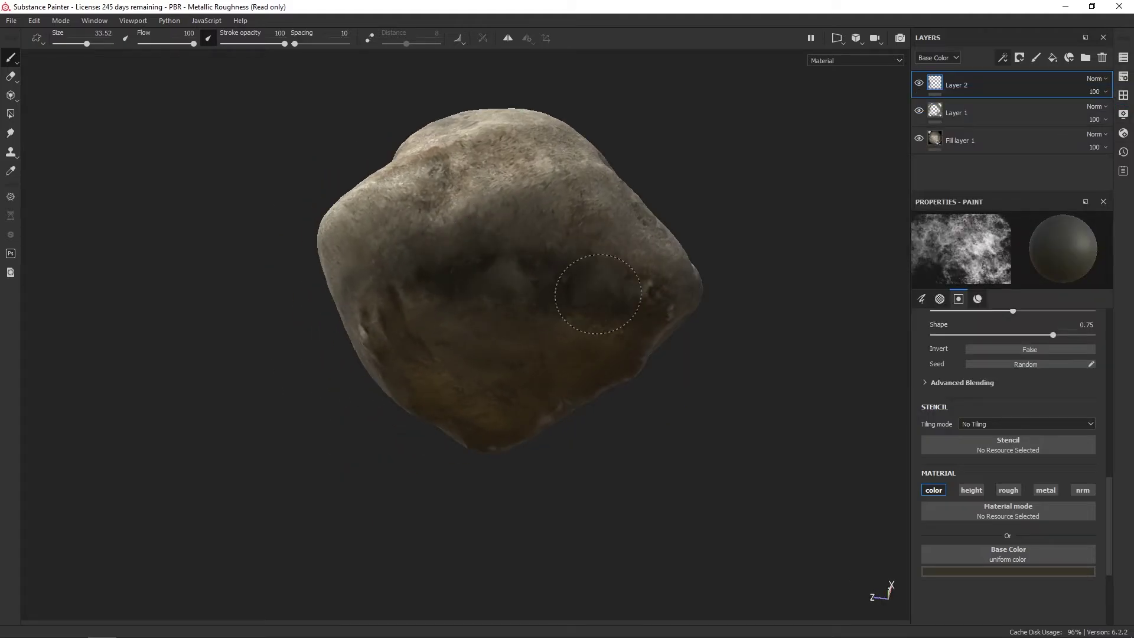
pyautogui.keyDown('alt'); pyautogui.moveTo(598, 294); pyautogui.dragTo(617, 299); pyautogui.keyUp('alt')
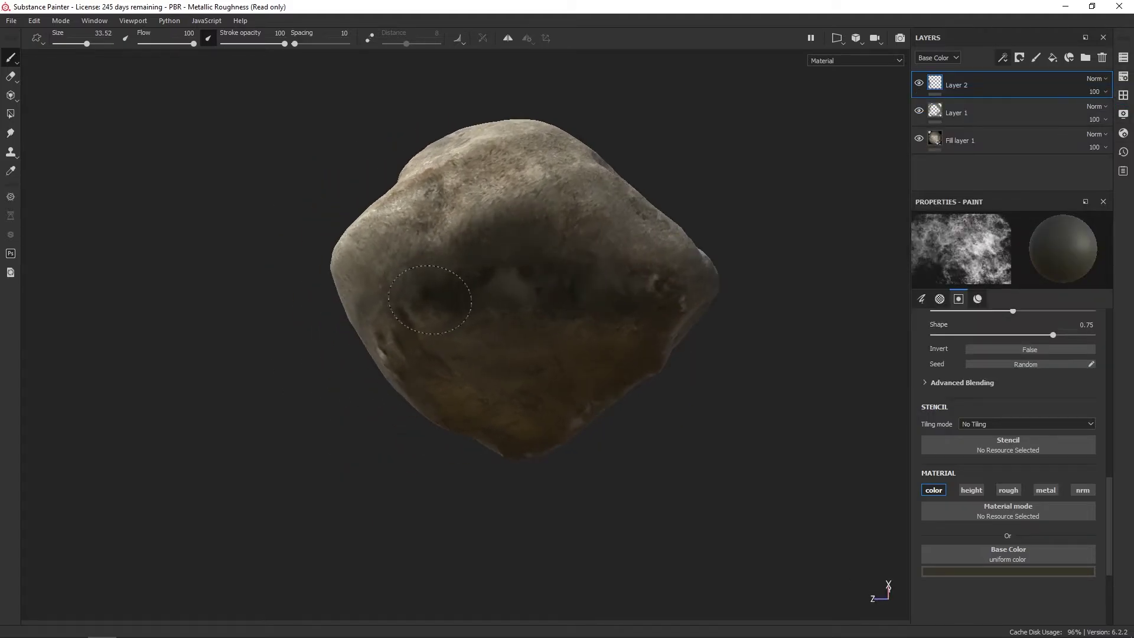
pyautogui.moveTo(443, 299)
pyautogui.keyDown('alt'); pyautogui.mouseDown()
pyautogui.moveTo(478, 360)
pyautogui.moveTo(455, 414)
pyautogui.mouseUp(); pyautogui.keyUp('alt')
pyautogui.moveTo(455, 264)
pyautogui.keyDown('alt'); pyautogui.mouseDown()
pyautogui.moveTo(530, 232)
pyautogui.moveTo(536, 251)
pyautogui.mouseUp(); pyautogui.keyUp('alt')
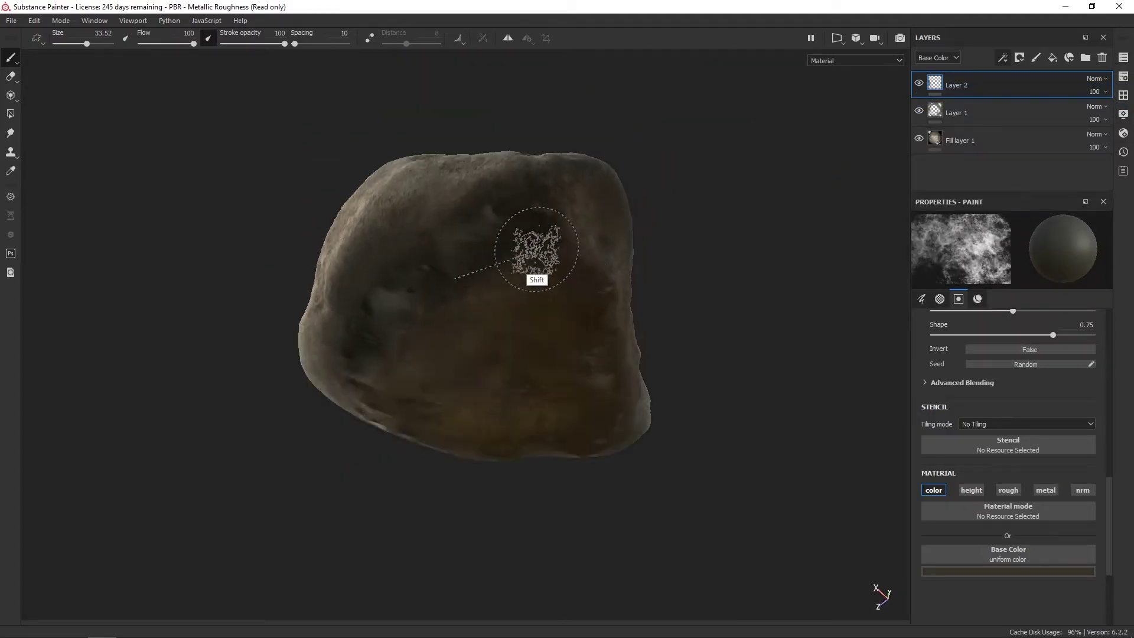
# Enlarge the brush to size 46.82 and cover the remaining brown area of the underside with dark dirt texture
pyautogui.keyDown('shift'); pyautogui.moveTo(537, 251); pyautogui.dragTo(578, 266, button='right'); pyautogui.keyUp('shift')
pyautogui.keyDown('alt'); pyautogui.moveTo(575, 299); pyautogui.dragTo(512, 255); pyautogui.keyUp('alt')
pyautogui.keyDown('alt'); pyautogui.moveTo(512, 256); pyautogui.dragTo(552, 326, button='middle'); pyautogui.keyUp('alt')
pyautogui.moveTo(86, 44); pyautogui.dragTo(93, 44)
pyautogui.keyDown('alt'); pyautogui.moveTo(513, 361); pyautogui.dragTo(510, 323); pyautogui.keyUp('alt')
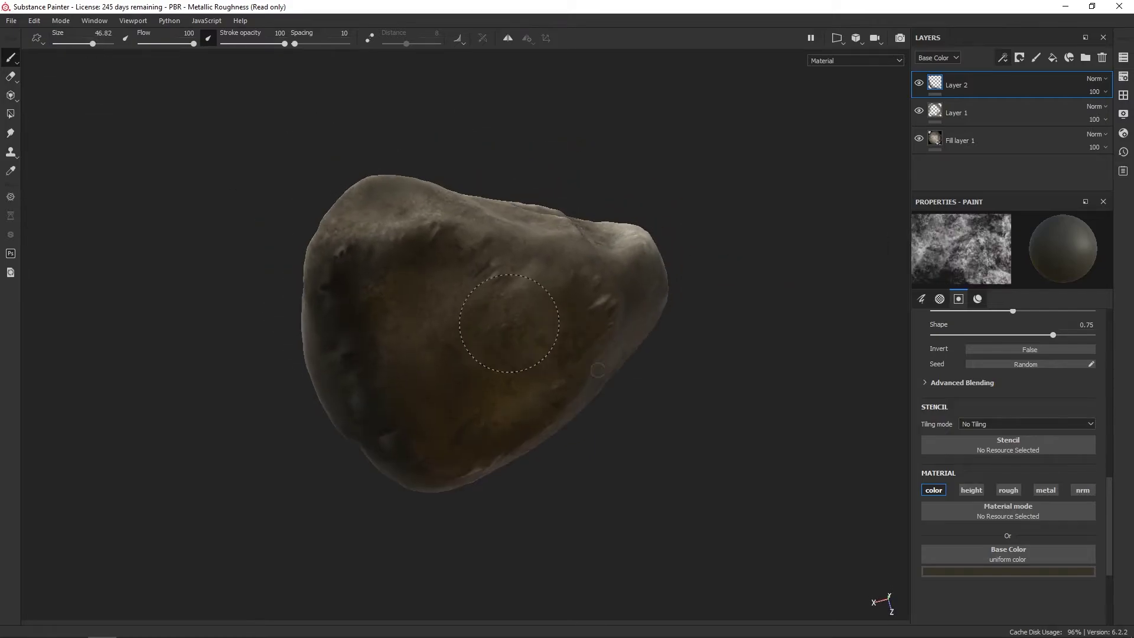
pyautogui.moveTo(532, 373)
pyautogui.keyDown('alt'); pyautogui.mouseDown()
pyautogui.moveTo(650, 235)
pyautogui.moveTo(537, 185)
pyautogui.moveTo(540, 241)
pyautogui.moveTo(419, 254)
pyautogui.mouseUp(); pyautogui.keyUp('alt')
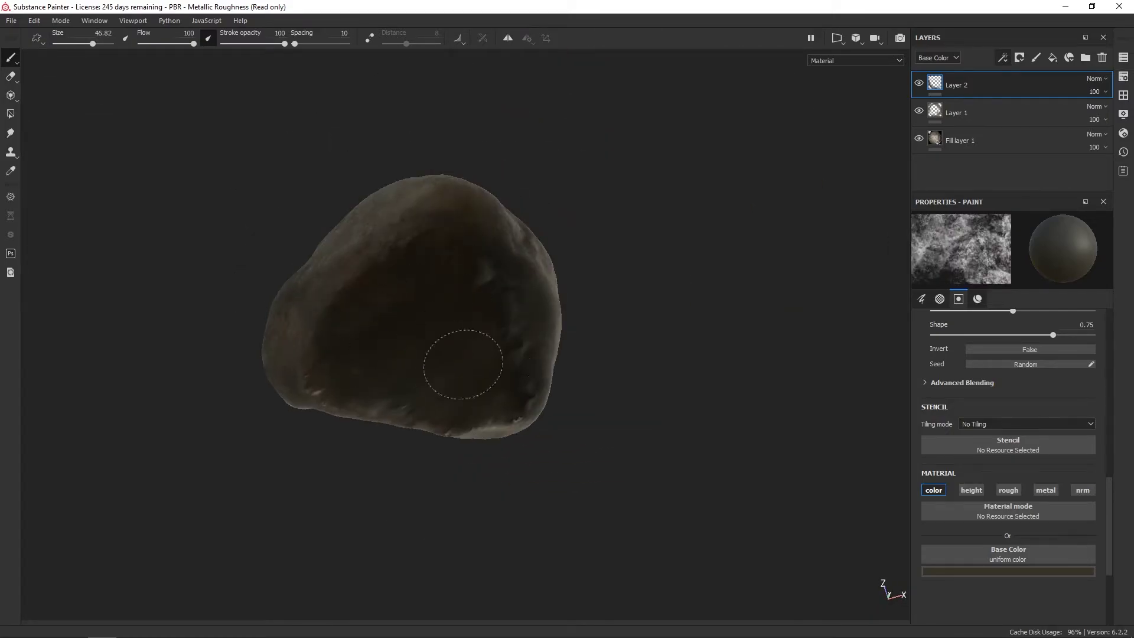
pyautogui.moveTo(463, 364)
pyautogui.keyDown('alt'); pyautogui.mouseDown()
pyautogui.moveTo(278, 283)
pyautogui.moveTo(420, 241)
pyautogui.moveTo(449, 245)
pyautogui.mouseUp(); pyautogui.keyUp('alt')
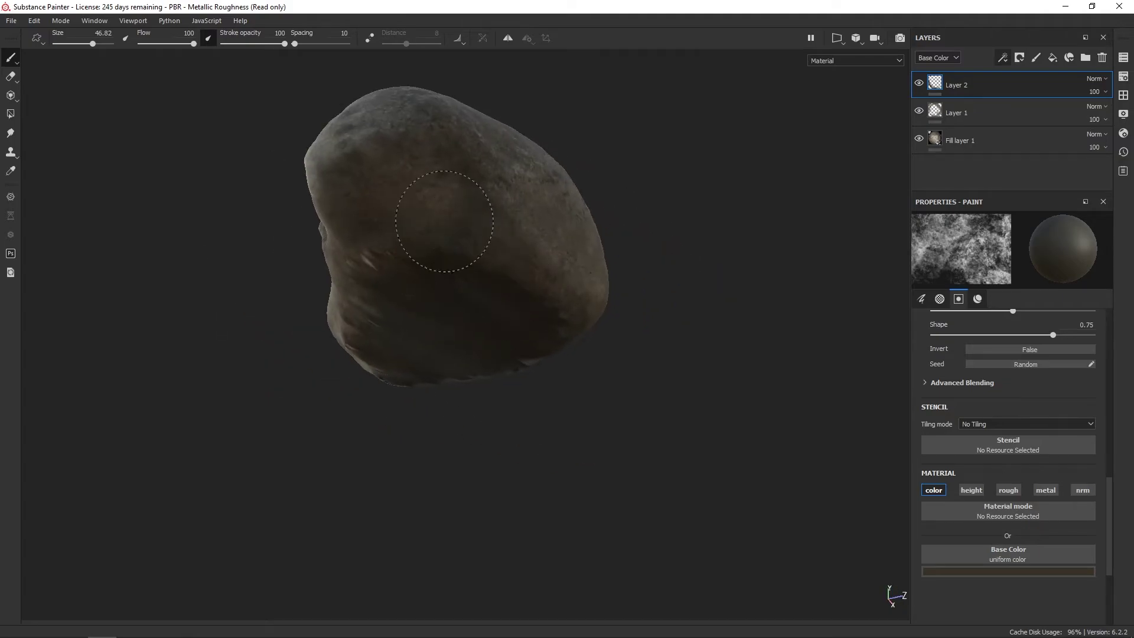
# Blend the painted underside into the rock's sides and the cracked face with the large dirt brush
pyautogui.moveTo(461, 203)
pyautogui.keyDown('alt'); pyautogui.mouseDown()
pyautogui.moveTo(494, 306)
pyautogui.moveTo(438, 208)
pyautogui.mouseUp(); pyautogui.keyUp('alt')
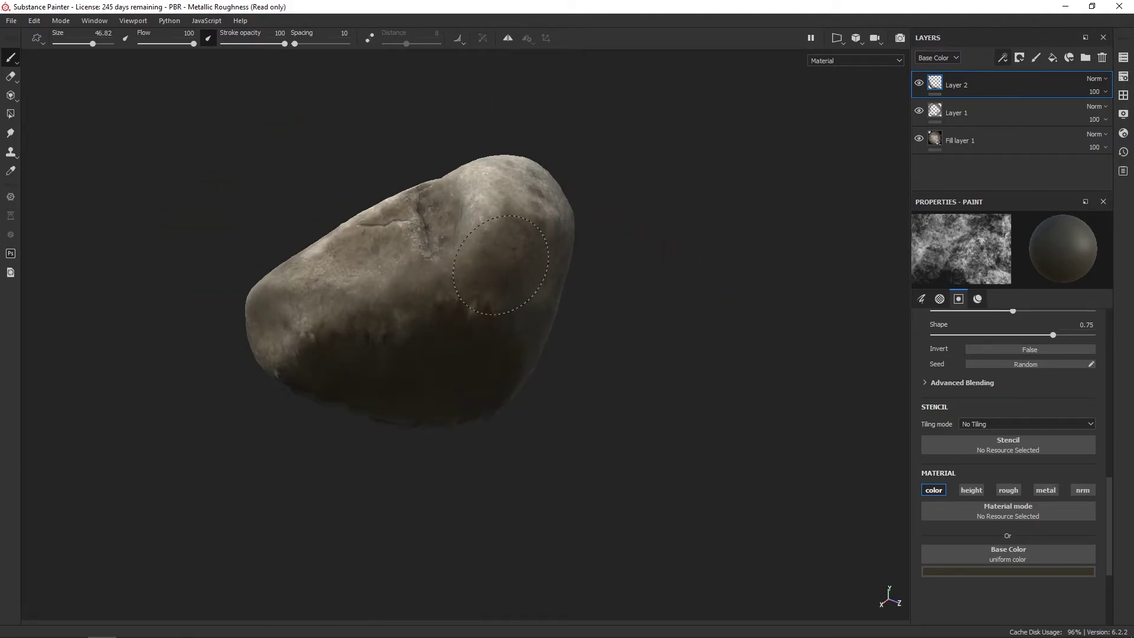
pyautogui.keyDown('alt'); pyautogui.moveTo(501, 264); pyautogui.dragTo(408, 304); pyautogui.keyUp('alt')
pyautogui.keyDown('alt'); pyautogui.moveTo(413, 295); pyautogui.dragTo(742, 362, button='right'); pyautogui.keyUp('alt')
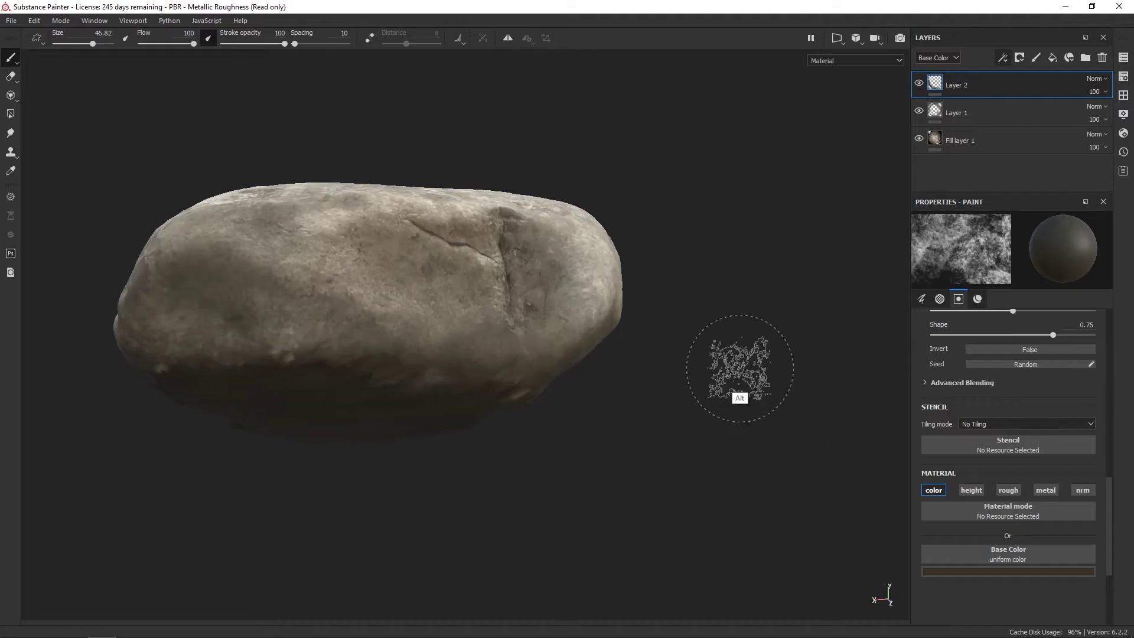
pyautogui.moveTo(742, 362)
pyautogui.keyDown('alt'); pyautogui.mouseDown()
pyautogui.moveTo(519, 227)
pyautogui.moveTo(603, 205)
pyautogui.moveTo(388, 220)
pyautogui.mouseUp(); pyautogui.keyUp('alt')
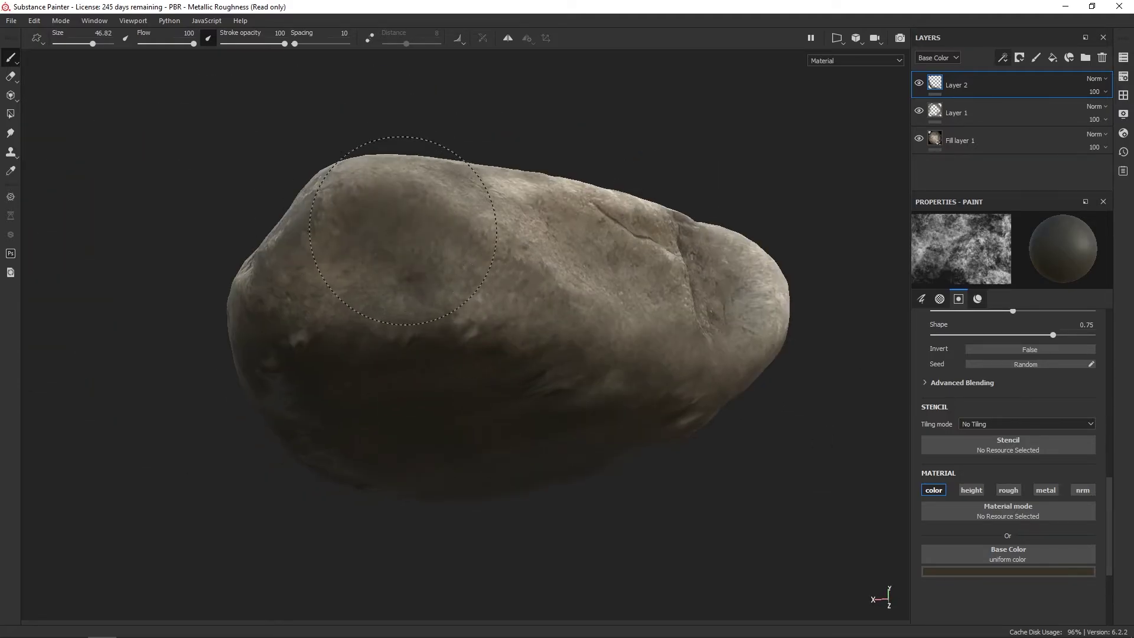
# Reduce the brush to size 22.44 and touch up the remaining discolored patches around the rock's lower sides
pyautogui.moveTo(92, 44); pyautogui.dragTo(81, 44)
pyautogui.keyDown('alt'); pyautogui.moveTo(305, 242); pyautogui.dragTo(418, 305); pyautogui.keyUp('alt')
pyautogui.moveTo(562, 359)
pyautogui.keyDown('alt'); pyautogui.mouseDown()
pyautogui.moveTo(307, 278)
pyautogui.moveTo(400, 258)
pyautogui.moveTo(342, 286)
pyautogui.moveTo(449, 255)
pyautogui.moveTo(446, 295)
pyautogui.mouseUp(); pyautogui.keyUp('alt')
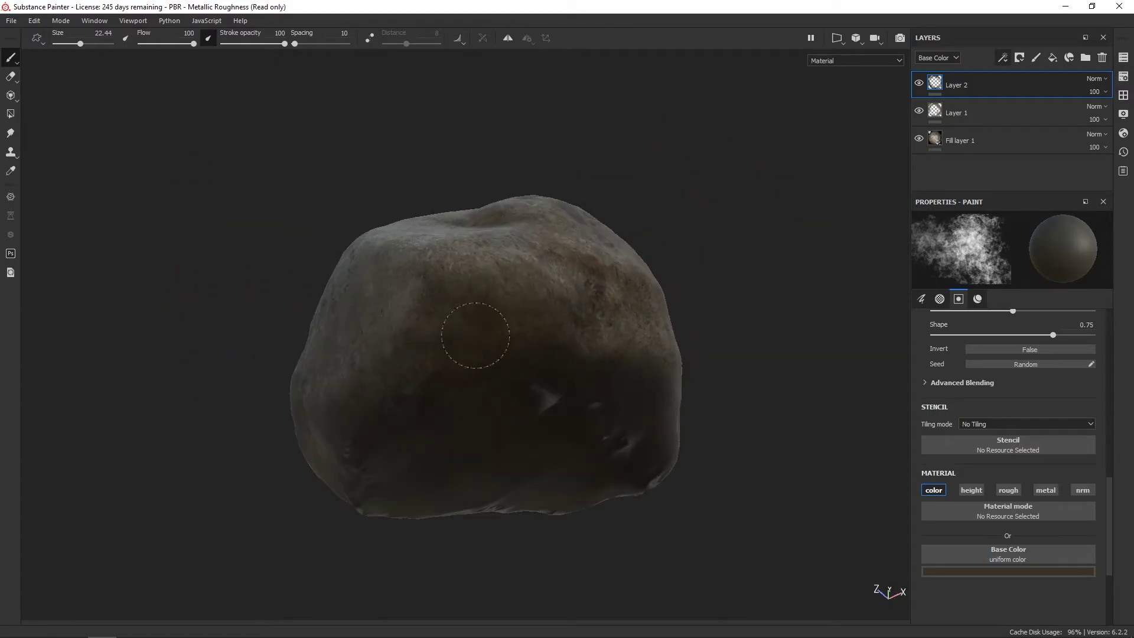
pyautogui.keyDown('alt'); pyautogui.moveTo(476, 335); pyautogui.dragTo(489, 387); pyautogui.keyUp('alt')
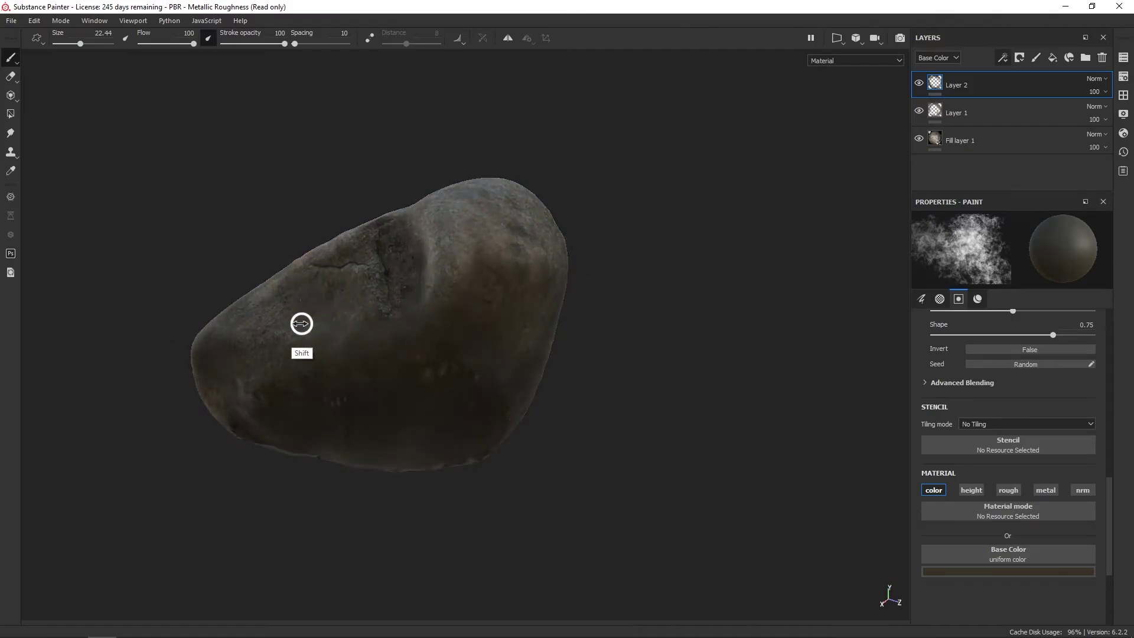
pyautogui.moveTo(302, 323)
pyautogui.keyDown('alt'); pyautogui.mouseDown()
pyautogui.moveTo(507, 185)
pyautogui.moveTo(638, 203)
pyautogui.moveTo(538, 288)
pyautogui.moveTo(471, 316)
pyautogui.moveTo(610, 309)
pyautogui.moveTo(654, 271)
pyautogui.moveTo(590, 180)
pyautogui.moveTo(663, 281)
pyautogui.mouseUp(); pyautogui.keyUp('alt')
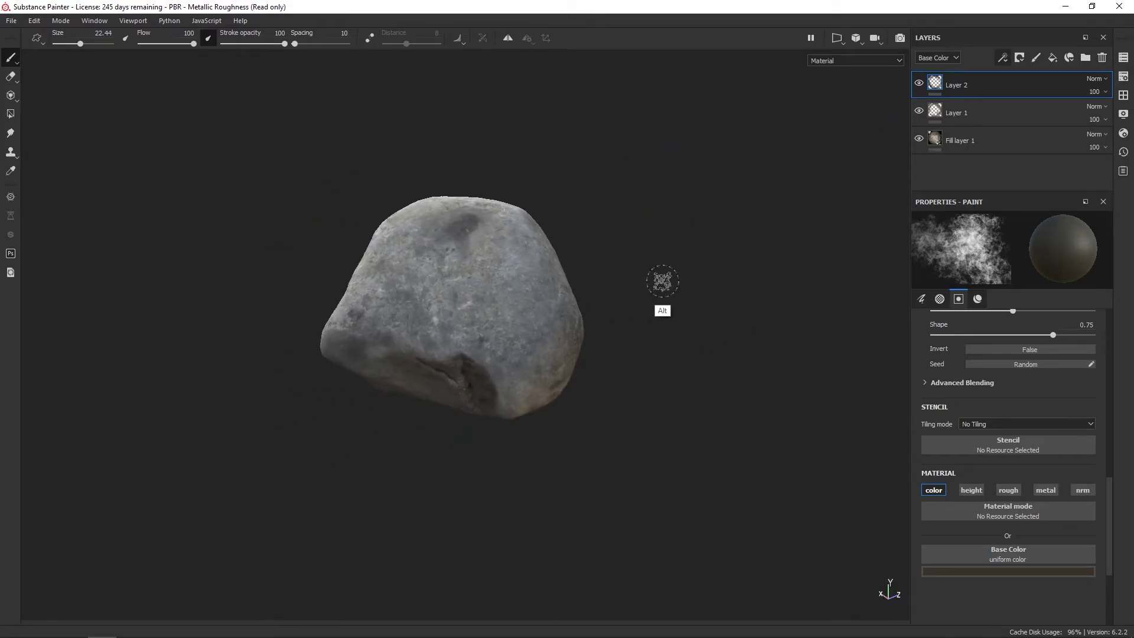
pyautogui.keyDown('alt'); pyautogui.moveTo(593, 270); pyautogui.dragTo(658, 301); pyautogui.keyUp('alt')
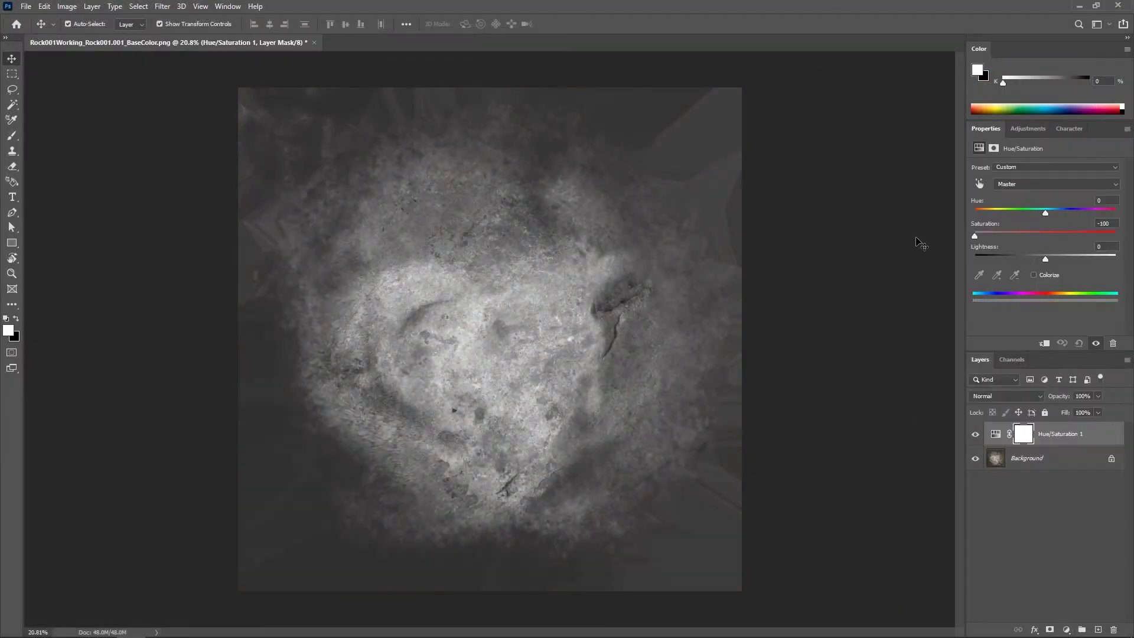
# In Photoshop, set the Hue/Saturation lightness to -13 and save the desaturated map as Rock001Greyscale.png in the Textures folder
pyautogui.moveTo(1046, 258); pyautogui.dragTo(1037, 262)
pyautogui.hotkey('ctrl', 'shift', 's')
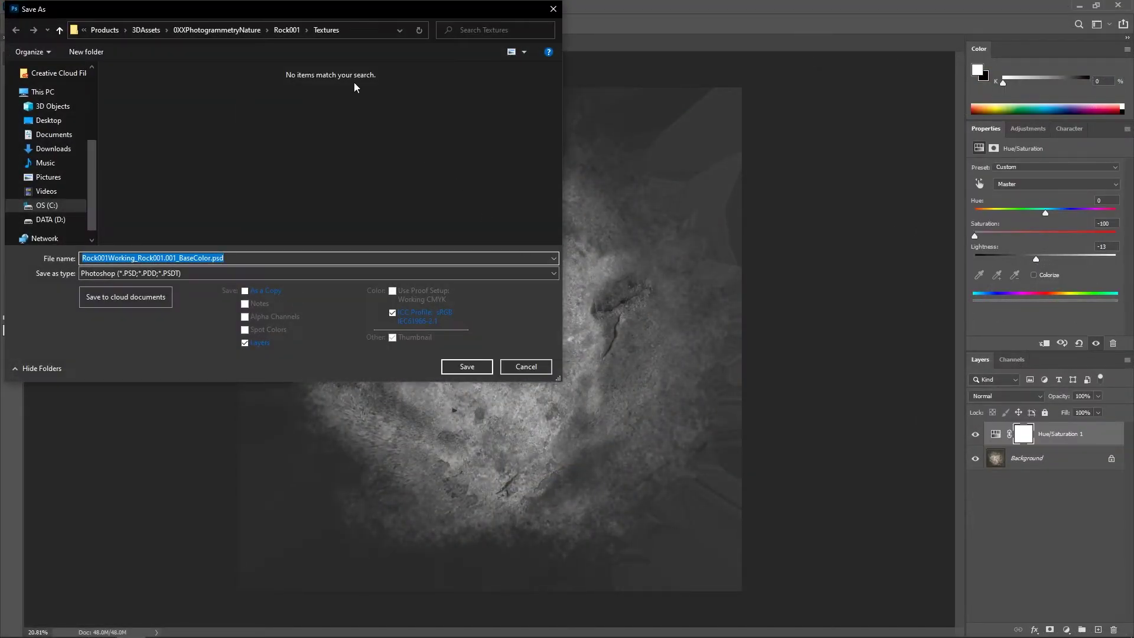
pyautogui.click(314, 276)
pyautogui.click(155, 438)
pyautogui.click(239, 263)
pyautogui.click(239, 263)
pyautogui.press('BackSpace')
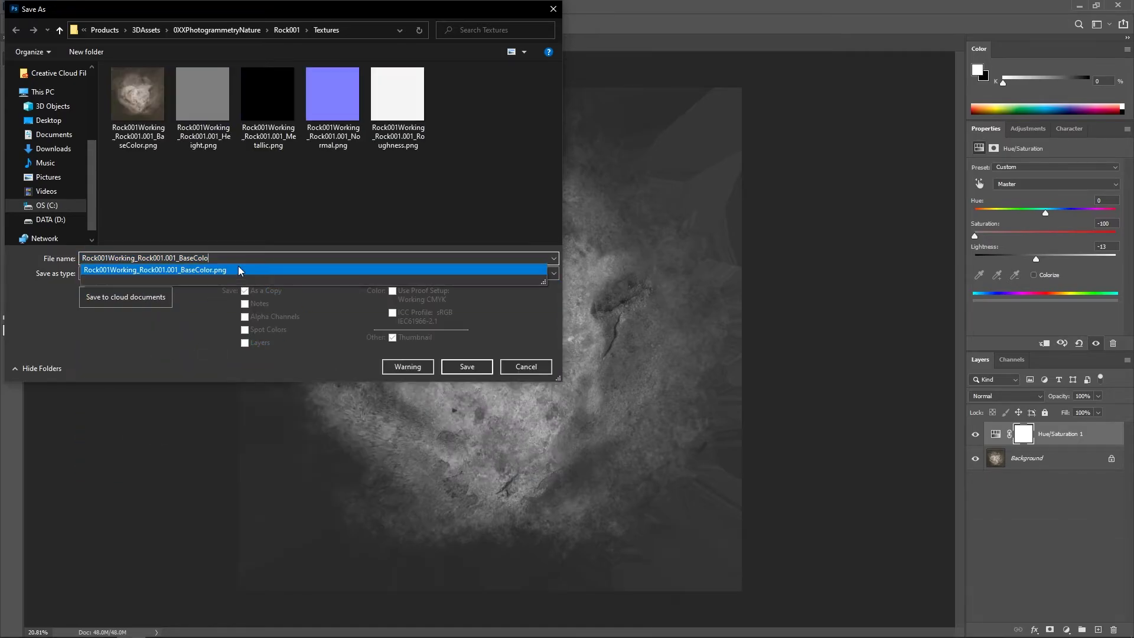
pyautogui.press('BackSpace')
pyautogui.press('BackSpace')
pyautogui.press('BackSpace')
pyautogui.press('BackSpace')
pyautogui.write('Specular')
pyautogui.press('Return')
pyautogui.press('Return')
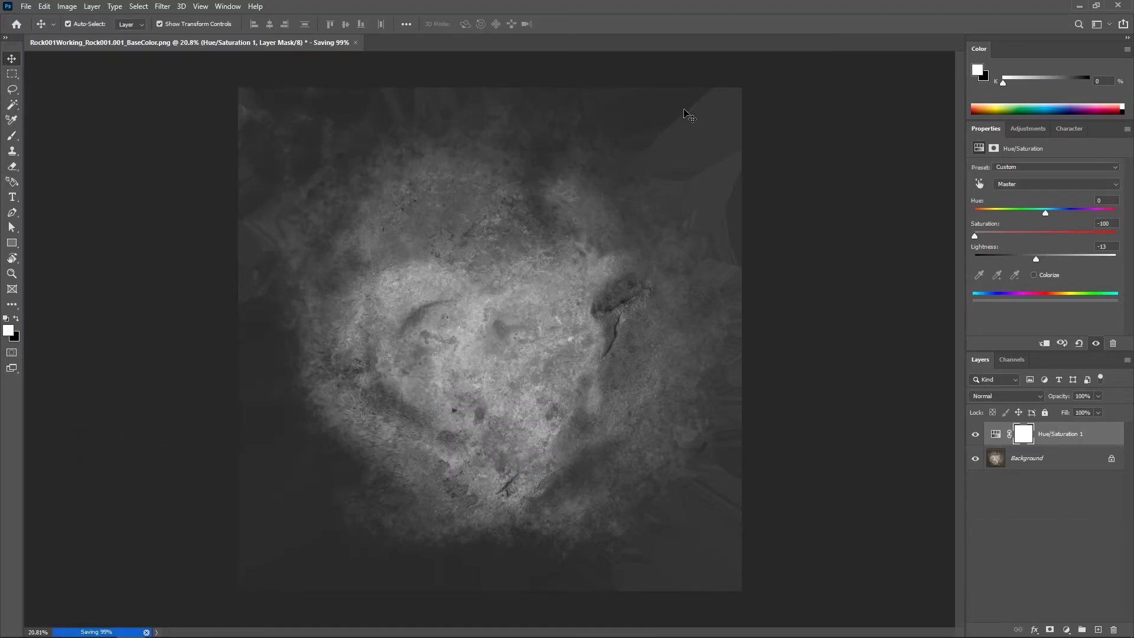
# Switch to Substance Painter and import Rock001Greyscale.png as a texture into the current session
pyautogui.hotkey('alt', 'Tab')
pyautogui.click(871, 303)
pyautogui.click(763, 119)
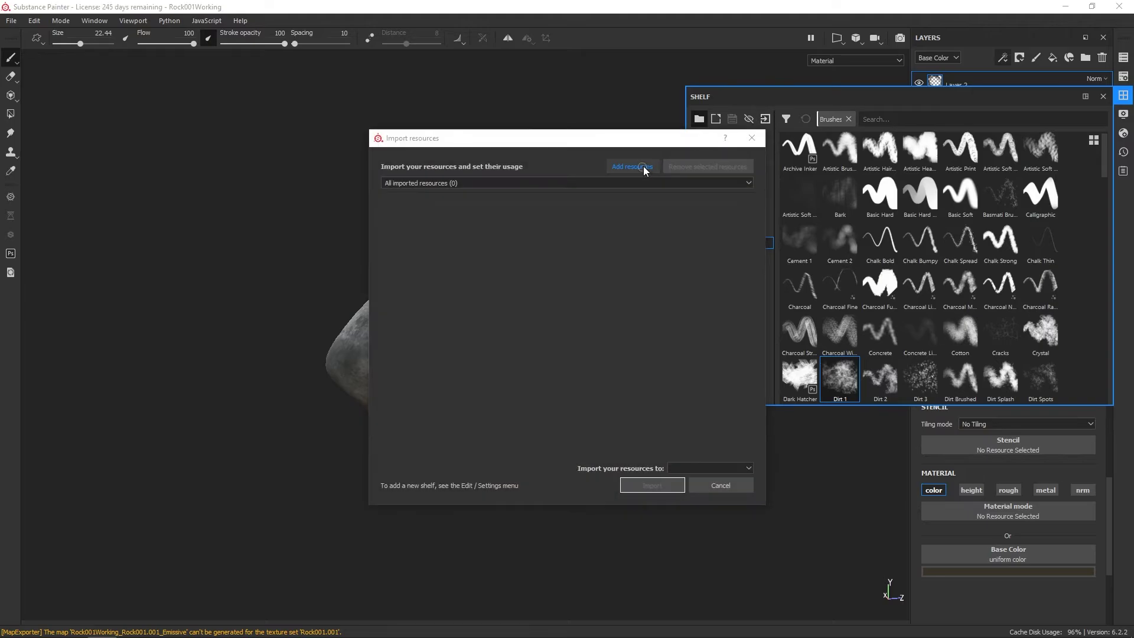
pyautogui.click(643, 168)
pyautogui.doubleClick(512, 253)
pyautogui.click(697, 201)
pyautogui.click(697, 466)
pyautogui.click(696, 480)
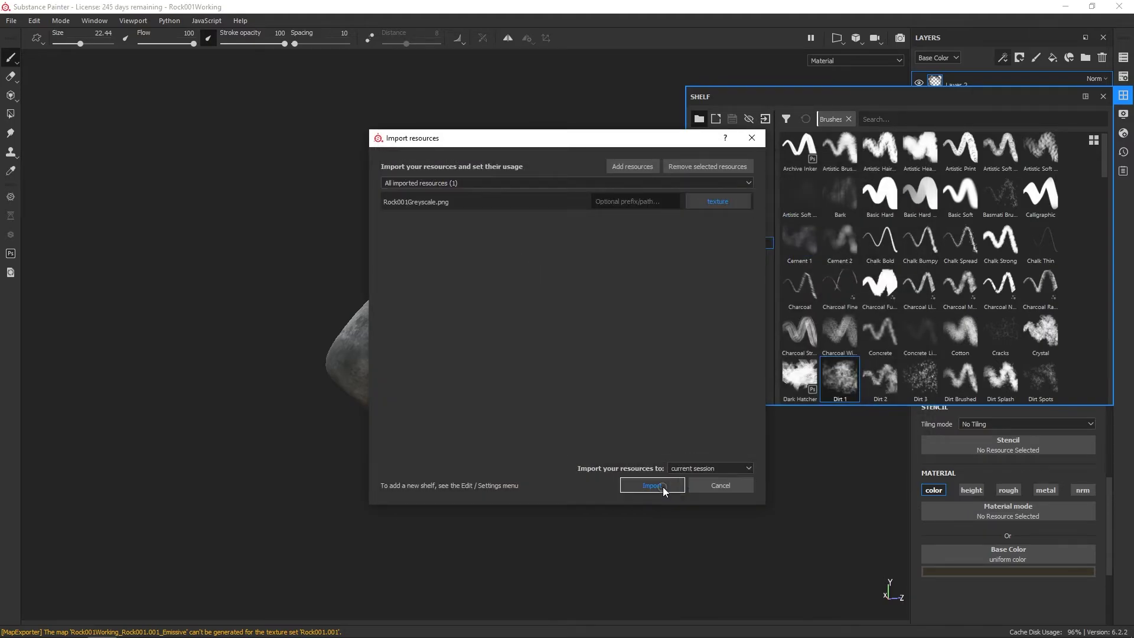
pyautogui.click(663, 486)
pyautogui.click(1102, 97)
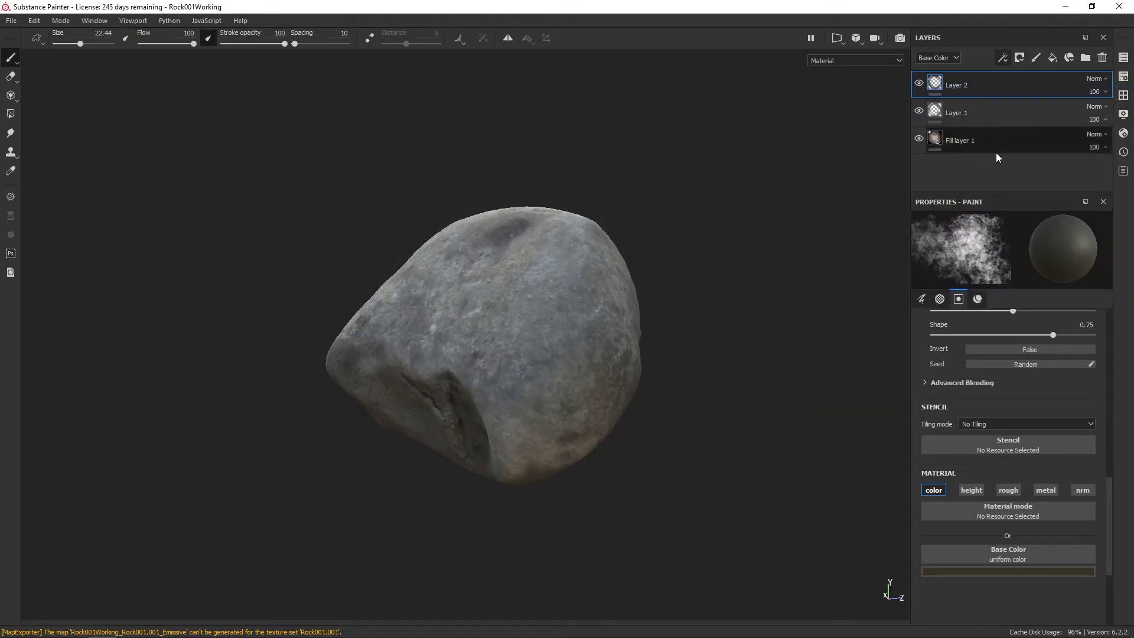
# Add a fill layer with a black mask and fill the mask with the Rock001Greyscale texture
pyautogui.click(1054, 57)
pyautogui.click(1020, 57)
pyautogui.click(1039, 73)
pyautogui.click(1003, 58)
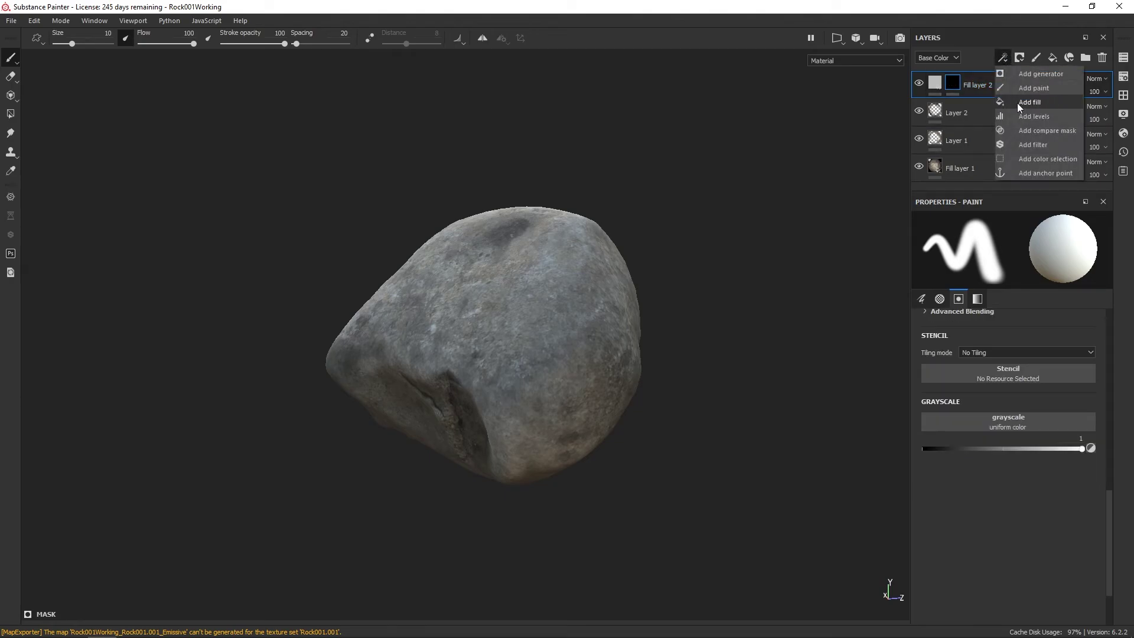
pyautogui.click(1017, 103)
pyautogui.click(990, 413)
pyautogui.click(976, 502)
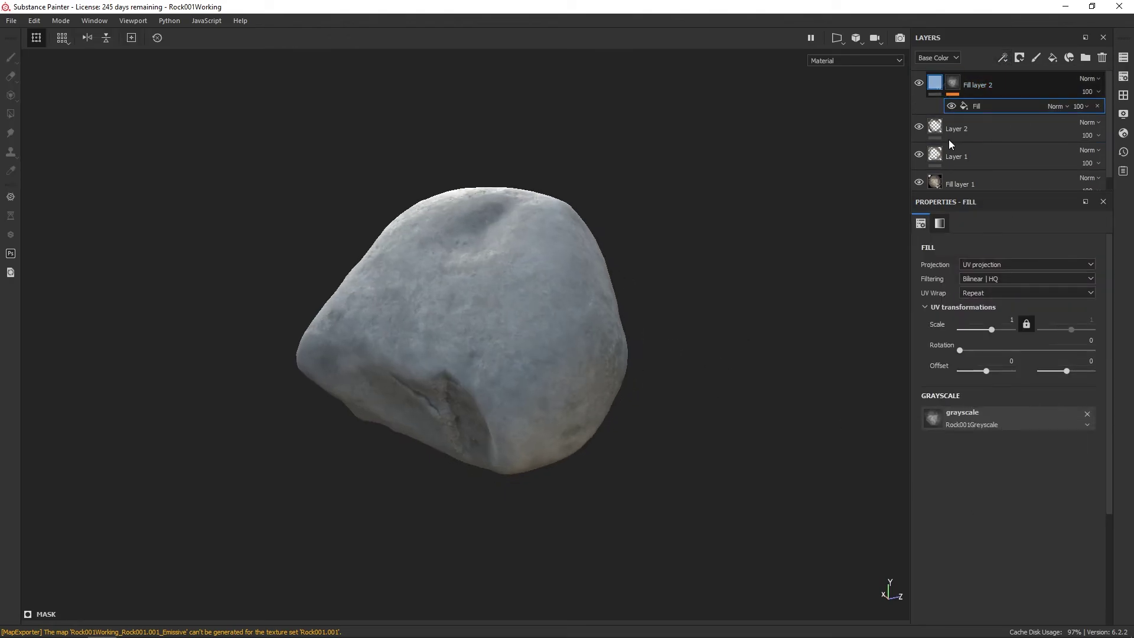
# Limit Fill layer 2 to the height and roughness channels and set its roughness to 0.6496
pyautogui.click(935, 83)
pyautogui.click(934, 413)
pyautogui.click(1045, 413)
pyautogui.click(1082, 413)
pyautogui.moveTo(1038, 555); pyautogui.dragTo(1027, 556)
pyautogui.keyDown('shift'); pyautogui.moveTo(697, 303); pyautogui.dragTo(670, 301, button='right'); pyautogui.keyUp('shift')
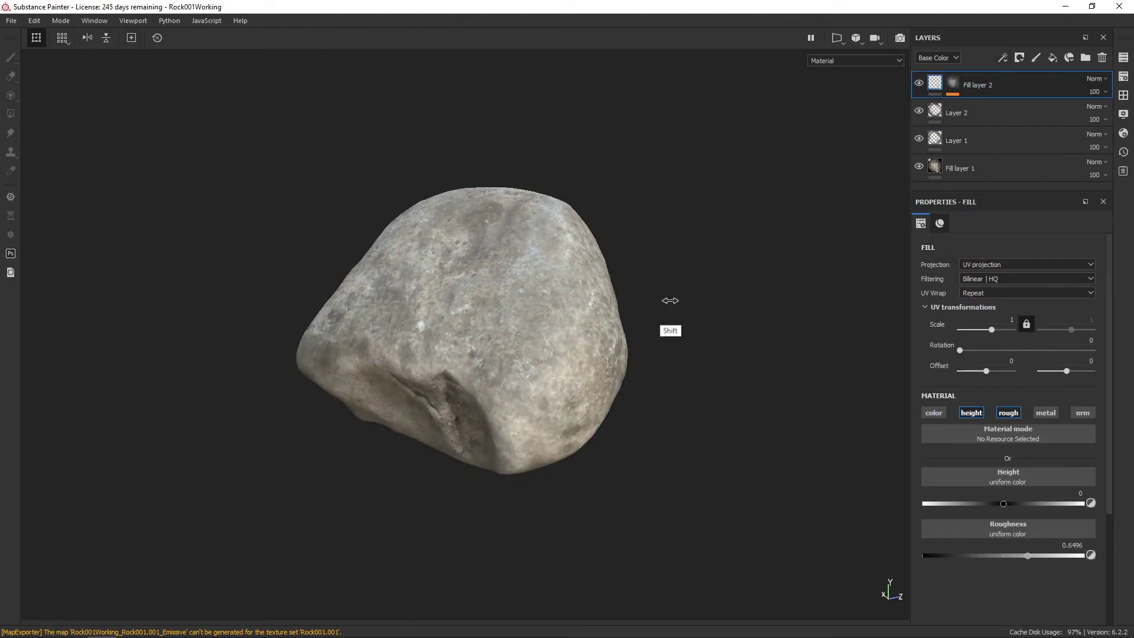
pyautogui.keyDown('alt'); pyautogui.moveTo(670, 301); pyautogui.dragTo(669, 209); pyautogui.keyUp('alt')
pyautogui.keyDown('shift'); pyautogui.moveTo(689, 257); pyautogui.dragTo(669, 256, button='right'); pyautogui.keyUp('shift')
# Try low roughness values down to 0.0255 and then 0.0803 on Fill layer 2, checking the highlights under rotated lighting
pyautogui.moveTo(1019, 554); pyautogui.dragTo(958, 555)
pyautogui.moveTo(691, 363)
pyautogui.keyDown('shift'); pyautogui.mouseDown(button='right')
pyautogui.moveTo(628, 362)
pyautogui.moveTo(679, 364)
pyautogui.mouseUp(button='right'); pyautogui.keyUp('shift')
pyautogui.keyDown('alt'); pyautogui.moveTo(785, 369); pyautogui.dragTo(874, 374, button='right'); pyautogui.keyUp('alt')
pyautogui.keyDown('alt'); pyautogui.moveTo(700, 277); pyautogui.dragTo(694, 346); pyautogui.keyUp('alt')
pyautogui.keyDown('alt'); pyautogui.moveTo(694, 346); pyautogui.dragTo(768, 347, button='right'); pyautogui.keyUp('alt')
pyautogui.keyDown('shift'); pyautogui.moveTo(791, 347); pyautogui.dragTo(753, 349, button='right'); pyautogui.keyUp('shift')
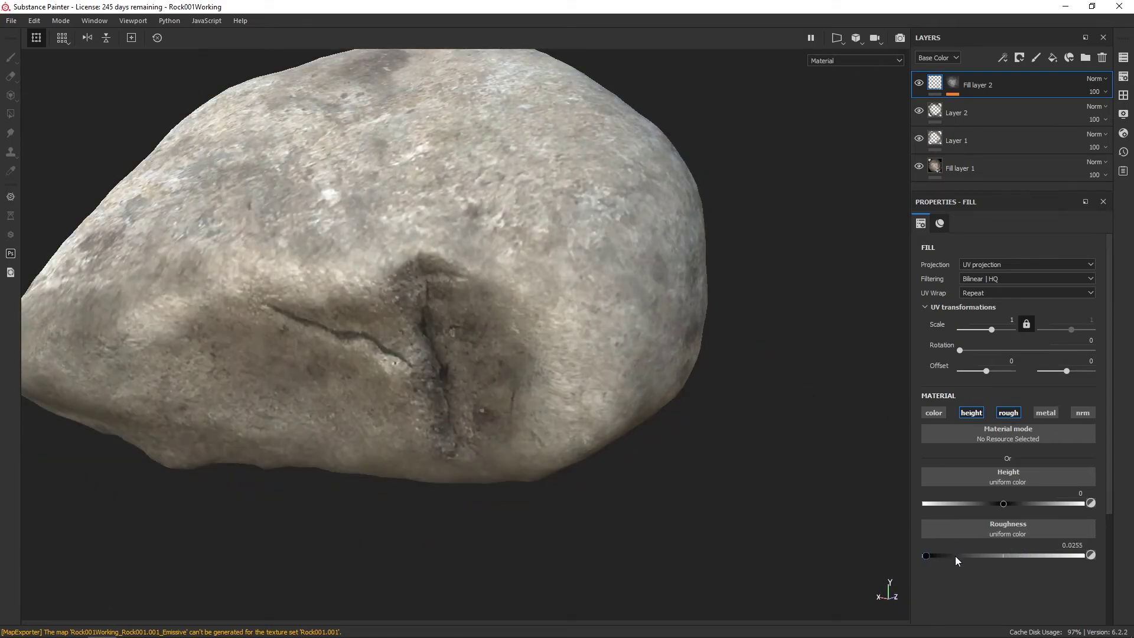
pyautogui.moveTo(959, 556); pyautogui.dragTo(935, 556)
pyautogui.keyDown('alt'); pyautogui.moveTo(730, 378); pyautogui.dragTo(732, 314); pyautogui.keyUp('alt')
pyautogui.keyDown('shift'); pyautogui.moveTo(762, 313); pyautogui.dragTo(697, 313, button='right'); pyautogui.keyUp('shift')
pyautogui.keyDown('alt'); pyautogui.moveTo(686, 283); pyautogui.dragTo(685, 331); pyautogui.keyUp('alt')
pyautogui.keyDown('shift'); pyautogui.moveTo(721, 363); pyautogui.dragTo(770, 365, button='right'); pyautogui.keyUp('shift')
pyautogui.keyDown('alt'); pyautogui.moveTo(770, 368); pyautogui.dragTo(881, 331); pyautogui.keyUp('alt')
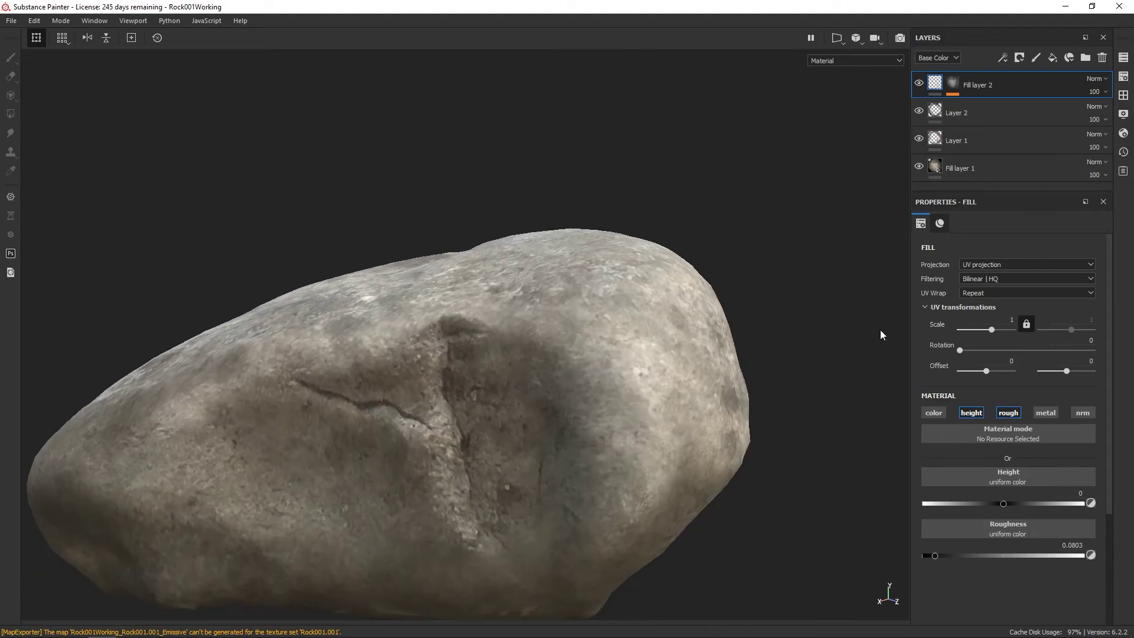
# Try a positive height on Fill layer 2, then set it to -0.1898 and check the surface relief
pyautogui.moveTo(1002, 504); pyautogui.dragTo(1028, 504)
pyautogui.keyDown('alt'); pyautogui.moveTo(750, 284); pyautogui.dragTo(745, 352); pyautogui.keyUp('alt')
pyautogui.moveTo(746, 352)
pyautogui.keyDown('shift'); pyautogui.mouseDown(button='right')
pyautogui.moveTo(788, 352)
pyautogui.moveTo(733, 355)
pyautogui.mouseUp(button='right'); pyautogui.keyUp('shift')
pyautogui.keyDown('alt'); pyautogui.moveTo(709, 360); pyautogui.dragTo(714, 331); pyautogui.keyUp('alt')
pyautogui.moveTo(1027, 504); pyautogui.dragTo(995, 503)
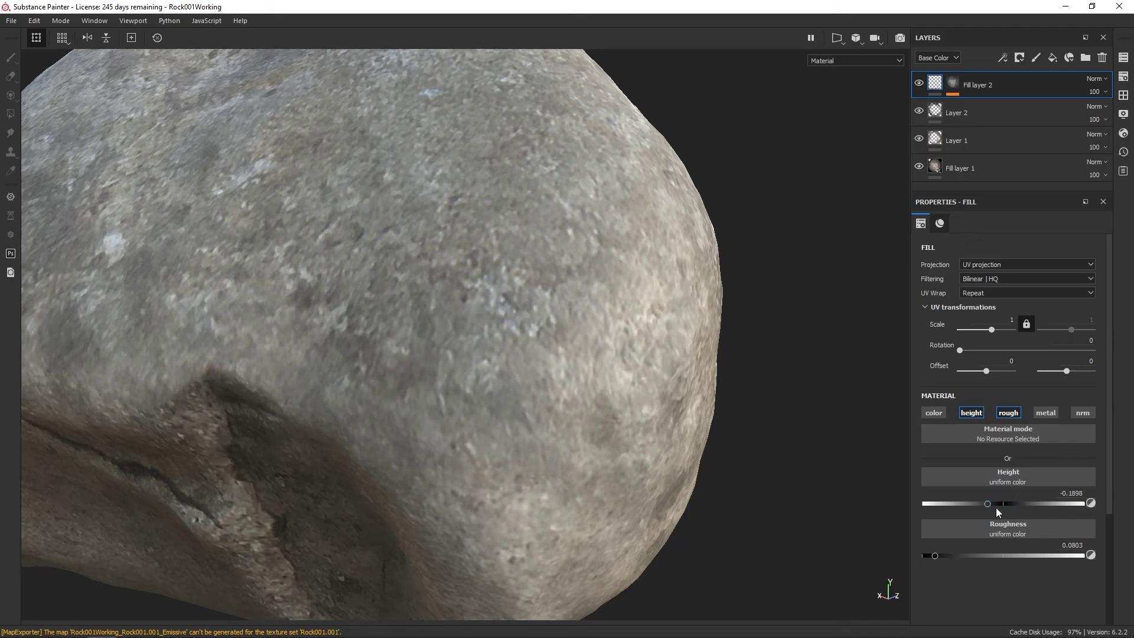
pyautogui.keyDown('alt'); pyautogui.moveTo(653, 330); pyautogui.dragTo(142, 254, button='right'); pyautogui.keyUp('alt')
pyautogui.keyDown('alt'); pyautogui.moveTo(520, 325); pyautogui.dragTo(555, 286); pyautogui.keyUp('alt')
pyautogui.keyDown('shift'); pyautogui.moveTo(555, 286); pyautogui.dragTo(596, 284, button='right'); pyautogui.keyUp('shift')
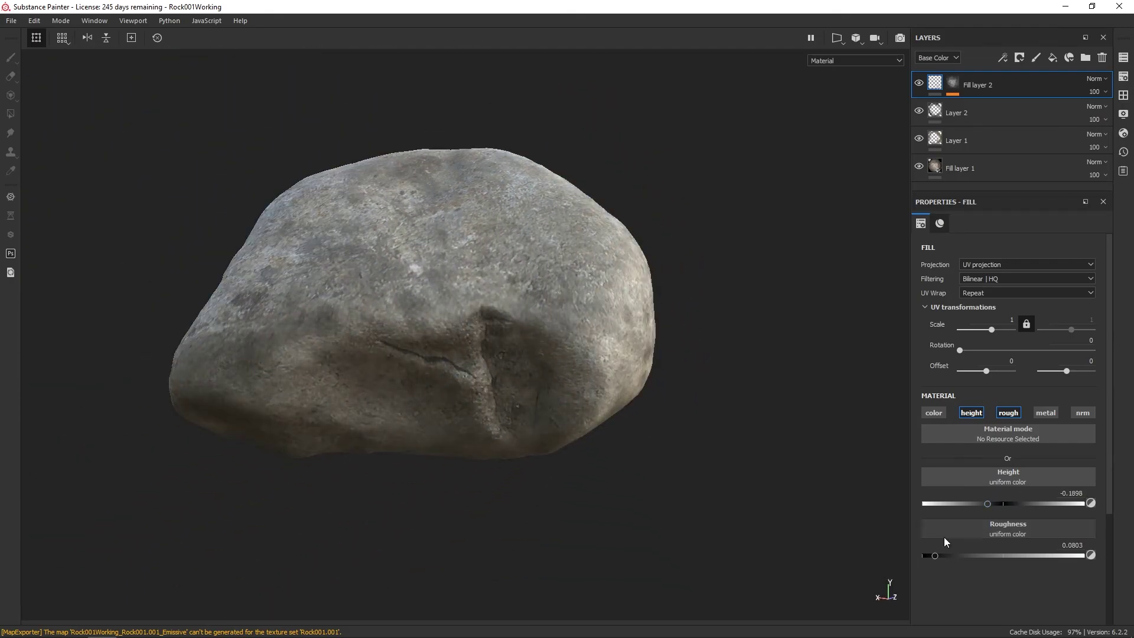
# Raise the roughness of Fill layer 2 to 0.6788
pyautogui.moveTo(935, 555); pyautogui.dragTo(1038, 558)
pyautogui.click(991, 172)
pyautogui.click(1008, 86)
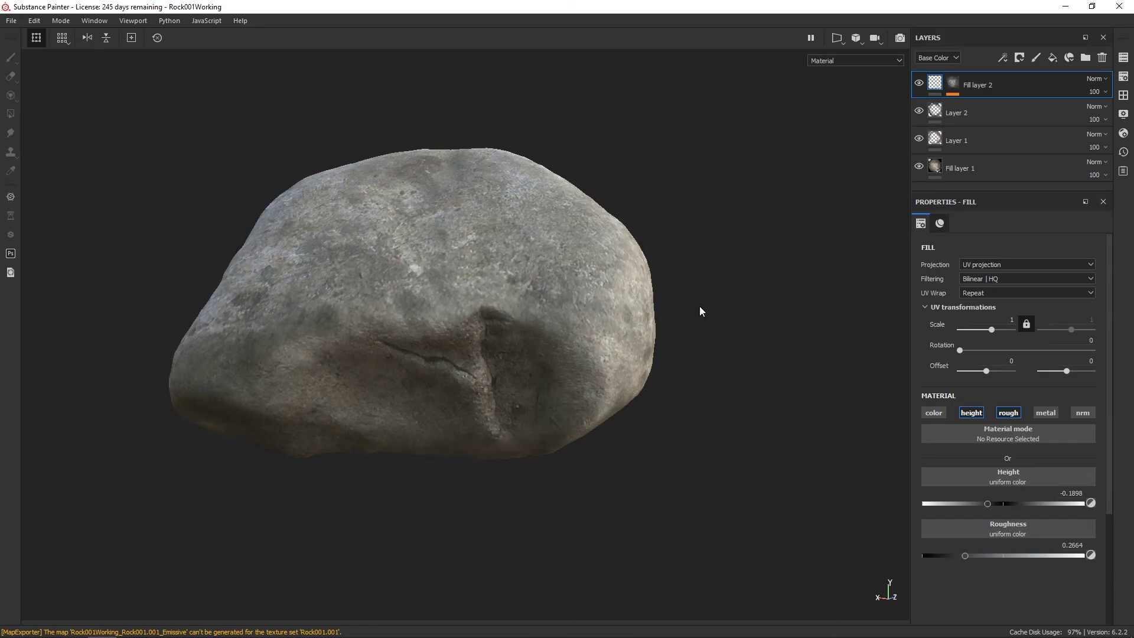
pyautogui.keyDown('shift'); pyautogui.moveTo(700, 311); pyautogui.dragTo(705, 346, button='right'); pyautogui.keyUp('shift')
pyautogui.moveTo(1033, 556); pyautogui.dragTo(1033, 556)
# Examine the rock's surface shading from several angles under rotated environment lighting
pyautogui.keyDown('shift'); pyautogui.moveTo(703, 319); pyautogui.dragTo(508, 319, button='right'); pyautogui.keyUp('shift')
pyautogui.keyDown('alt'); pyautogui.moveTo(508, 319); pyautogui.dragTo(472, 326); pyautogui.keyUp('alt')
pyautogui.keyDown('shift'); pyautogui.moveTo(472, 326); pyautogui.dragTo(463, 325, button='right'); pyautogui.keyUp('shift')
pyautogui.keyDown('alt'); pyautogui.moveTo(463, 324); pyautogui.dragTo(508, 278); pyautogui.keyUp('alt')
pyautogui.keyDown('shift'); pyautogui.moveTo(508, 277); pyautogui.dragTo(587, 283, button='right'); pyautogui.keyUp('shift')
pyautogui.keyDown('alt'); pyautogui.moveTo(587, 283); pyautogui.dragTo(546, 346); pyautogui.keyUp('alt')
pyautogui.keyDown('shift'); pyautogui.moveTo(546, 345); pyautogui.dragTo(656, 355, button='right'); pyautogui.keyUp('shift')
pyautogui.keyDown('alt'); pyautogui.moveTo(655, 354); pyautogui.dragTo(686, 359); pyautogui.keyUp('alt')
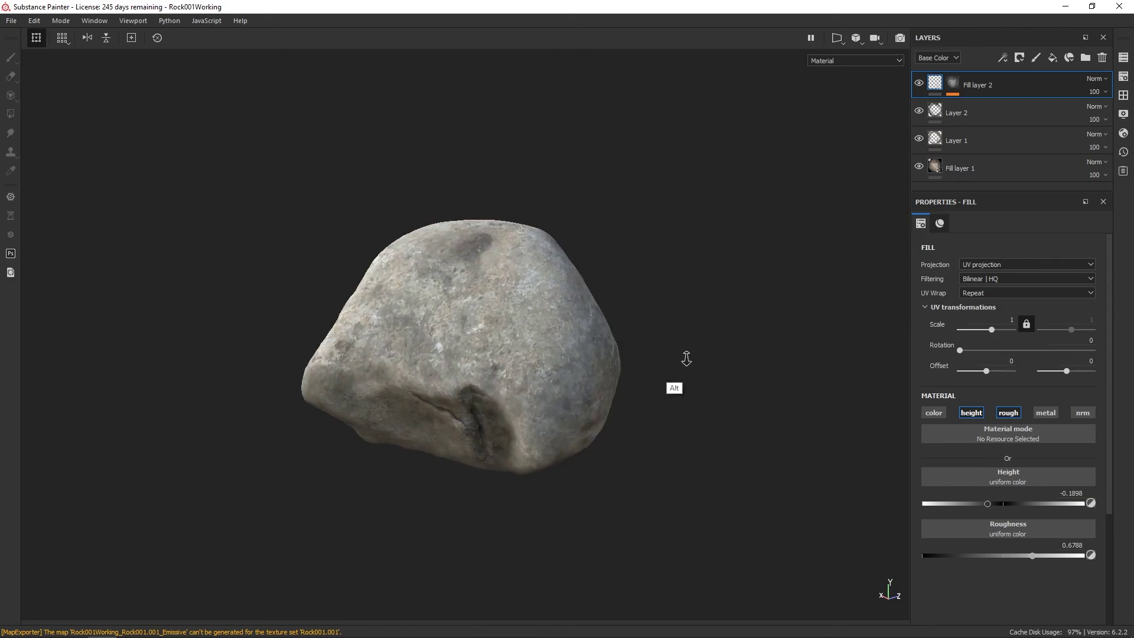
pyautogui.keyDown('alt'); pyautogui.moveTo(686, 359); pyautogui.dragTo(703, 340, button='right'); pyautogui.keyUp('alt')
pyautogui.keyDown('alt'); pyautogui.moveTo(703, 340); pyautogui.dragTo(742, 345, button='middle'); pyautogui.keyUp('alt')
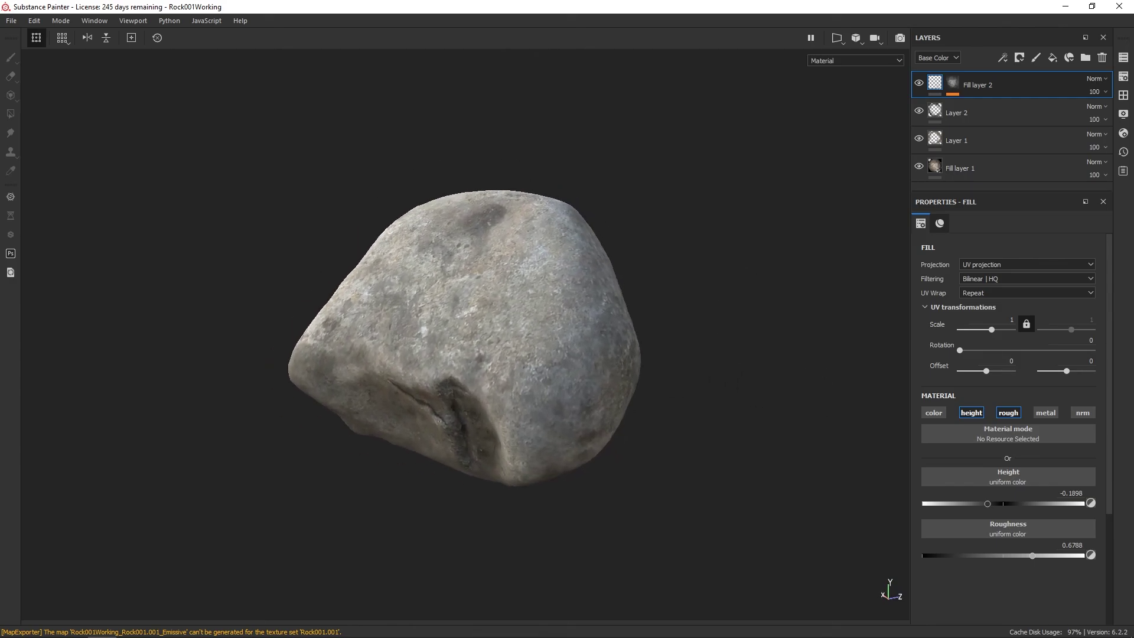